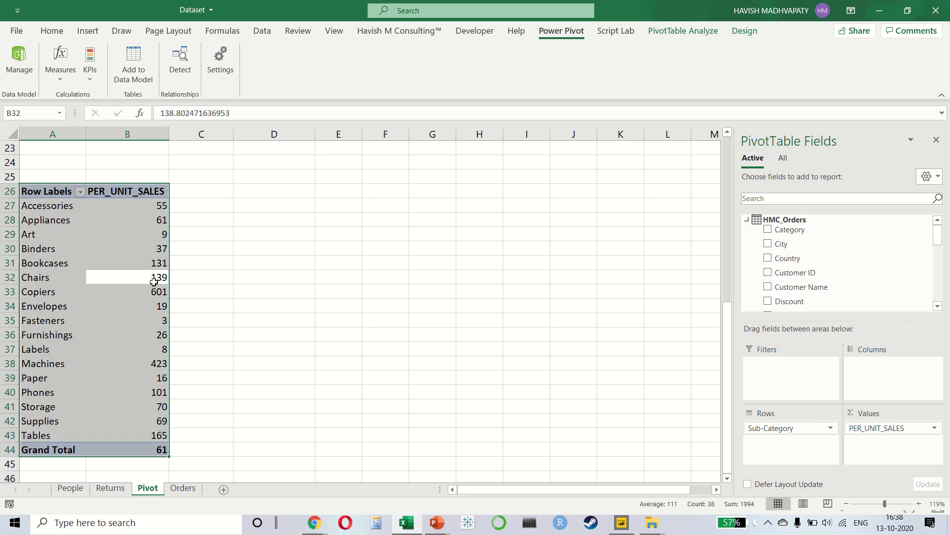
- Copy the PER_UNIT_SALES pivot table and paste it at cell A48
key(ctrl+c)
scroll(154, 282, down, 7)
click(75, 204)
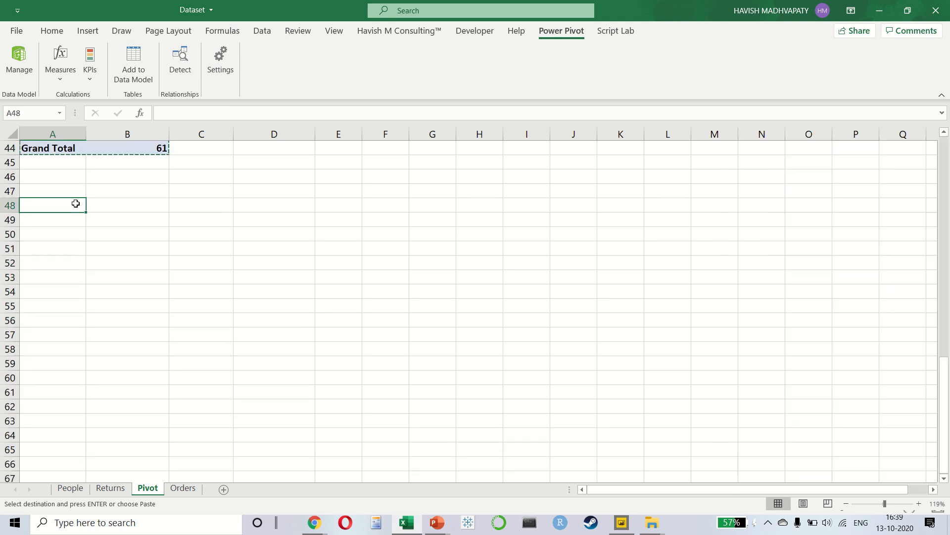
key(ctrl+v)
- Replace PER_UNIT_SALES with the Sales field in the values of the copied pivot table
click(116, 277)
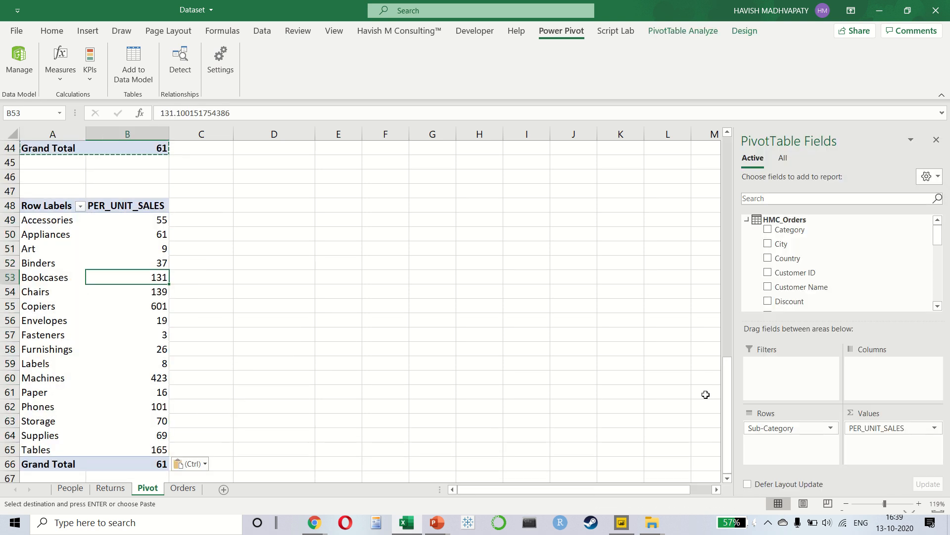
drag(862, 427, 628, 310)
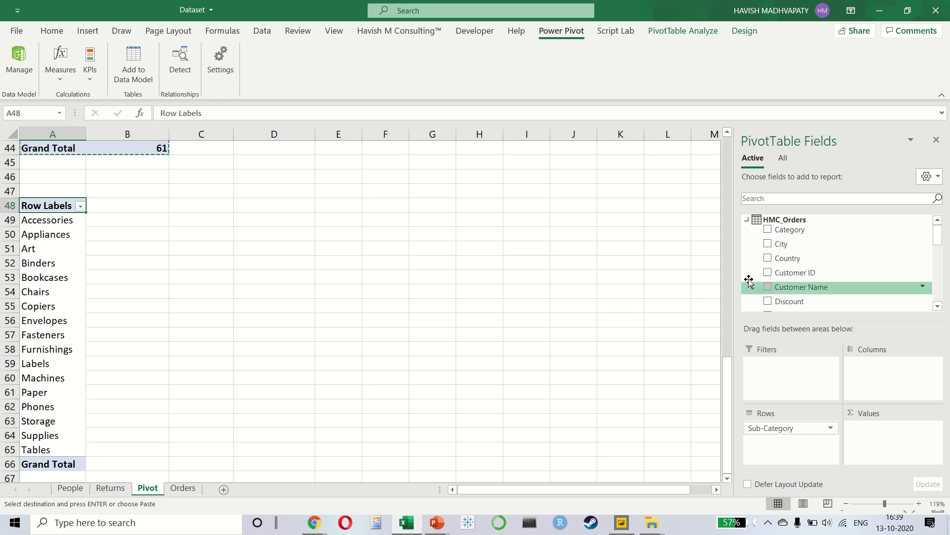
scroll(814, 254, down, 4)
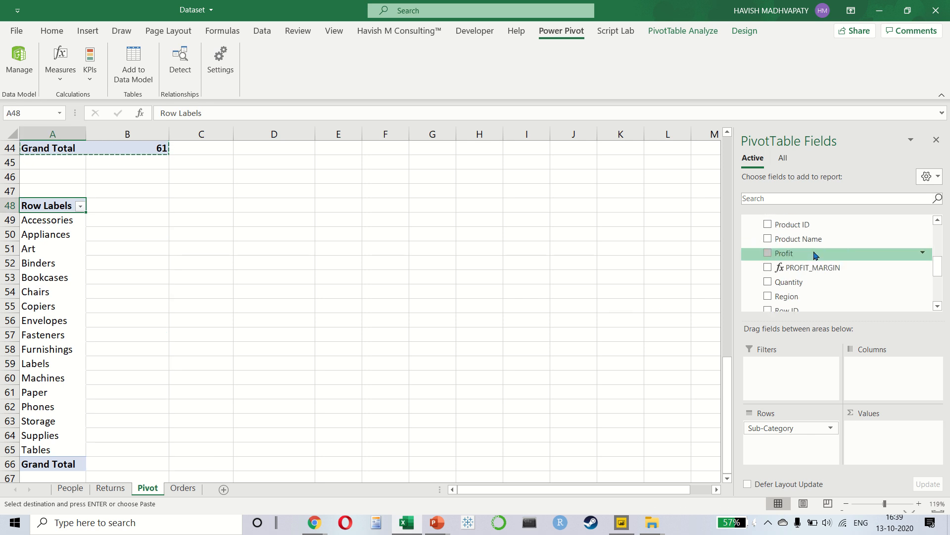
scroll(815, 254, down, 2)
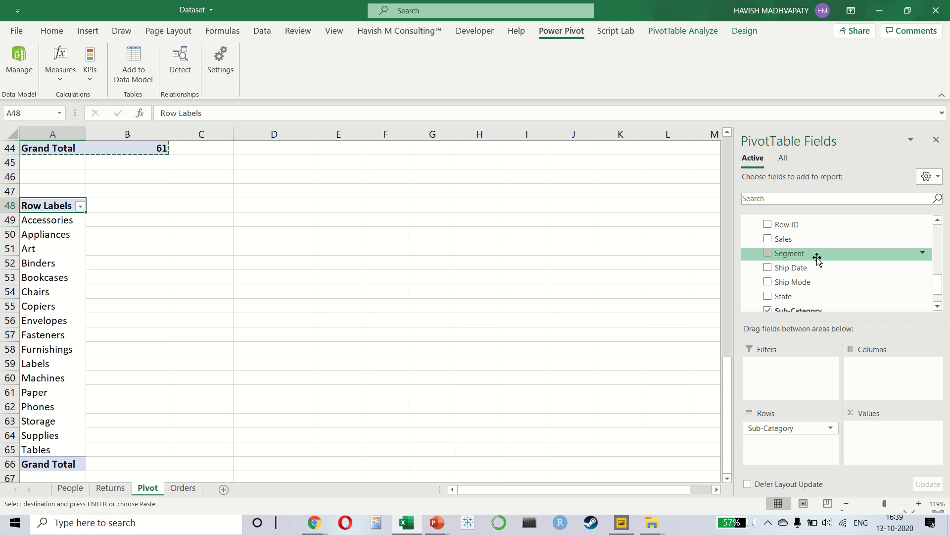
drag(811, 246, 896, 443)
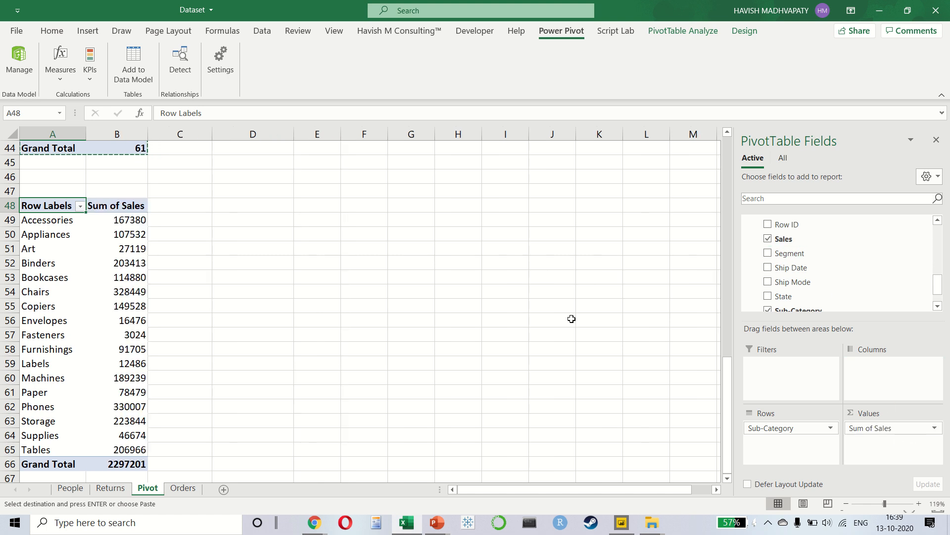
click(132, 231)
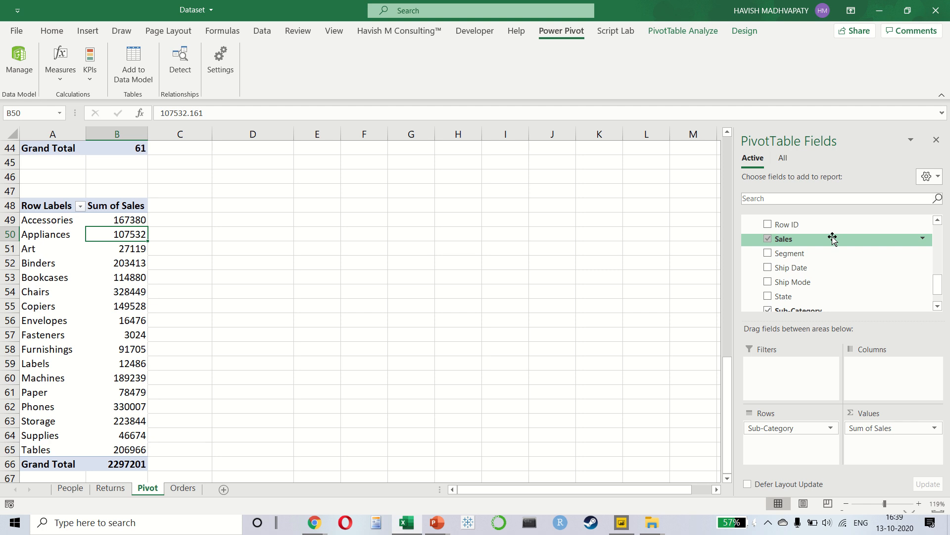
- Replace Sum of Sales with the TOTAL_SALES measure in the values of the pivot table at A48
drag(899, 427, 729, 316)
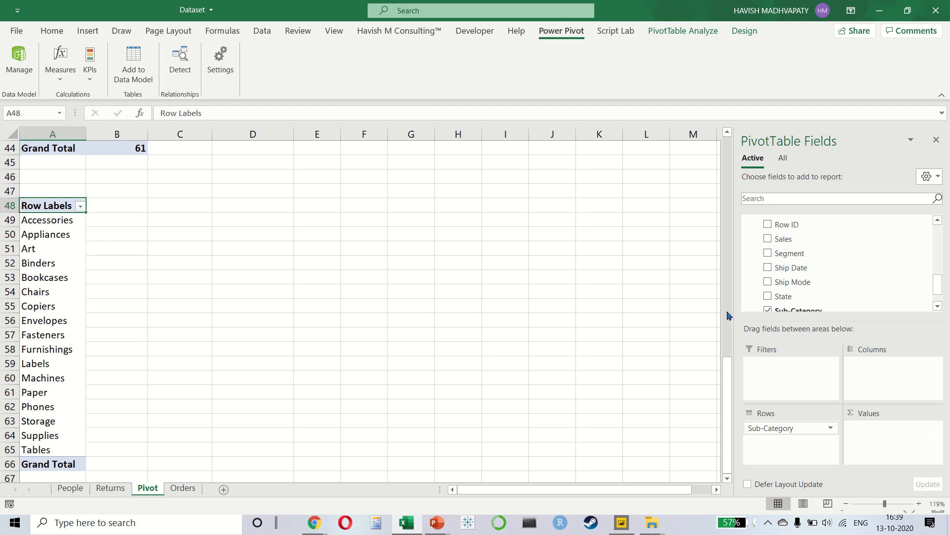
scroll(785, 277, down, 1)
drag(807, 295, 897, 451)
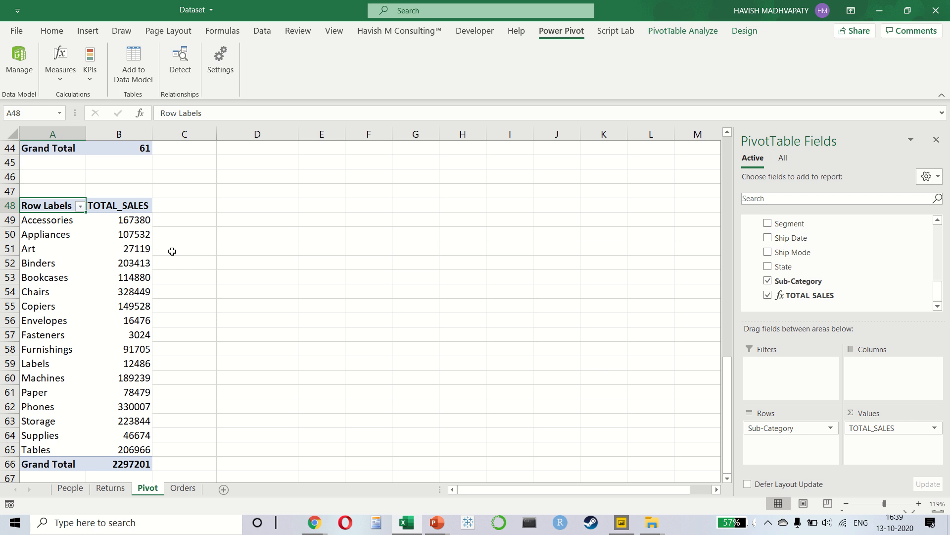
- Examine the TOTAL_SALES values, their grand total and the empty cells C49:C65 beside them
click(146, 243)
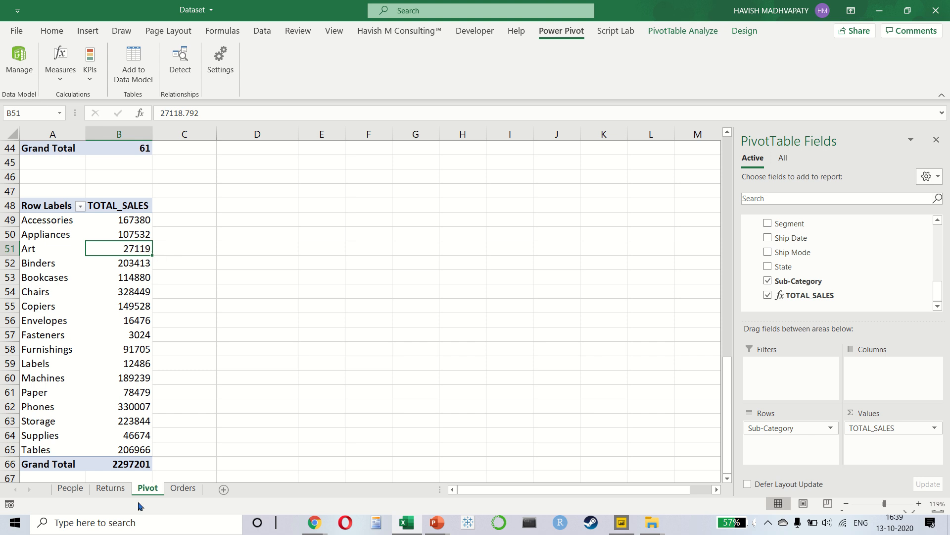
click(121, 465)
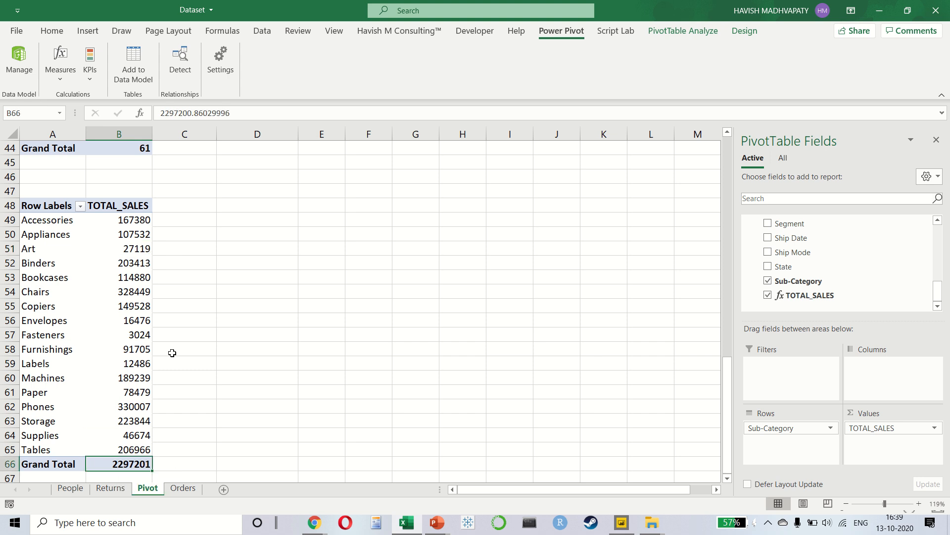
drag(189, 218, 204, 445)
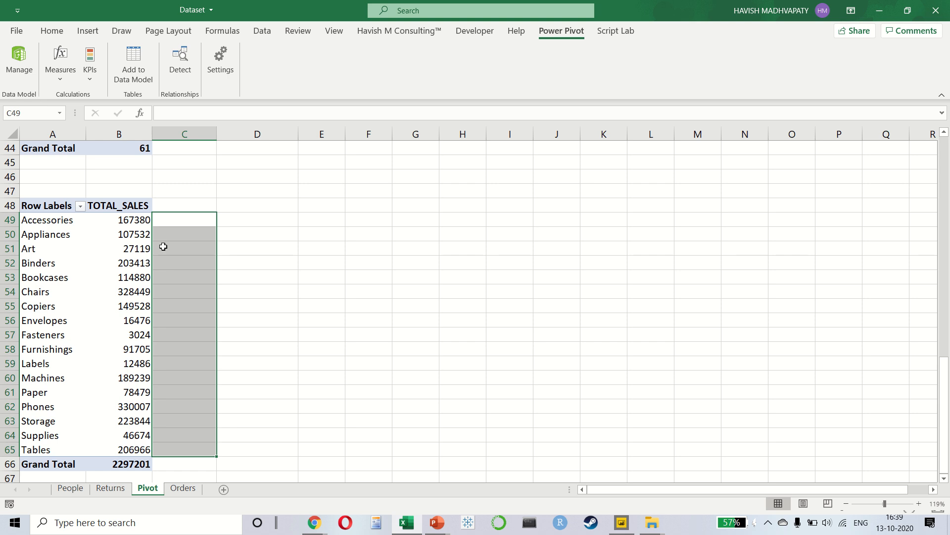
drag(181, 218, 176, 450)
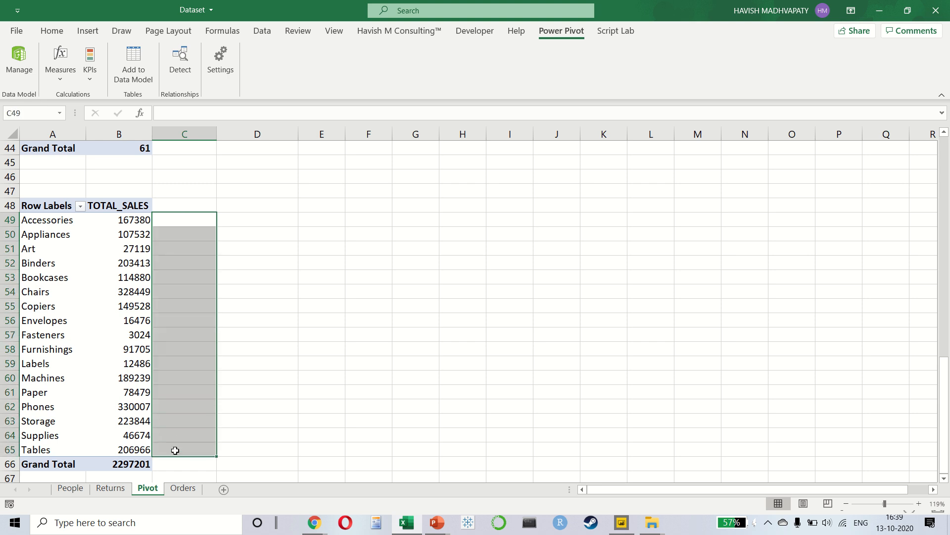
click(6, 219)
click(196, 224)
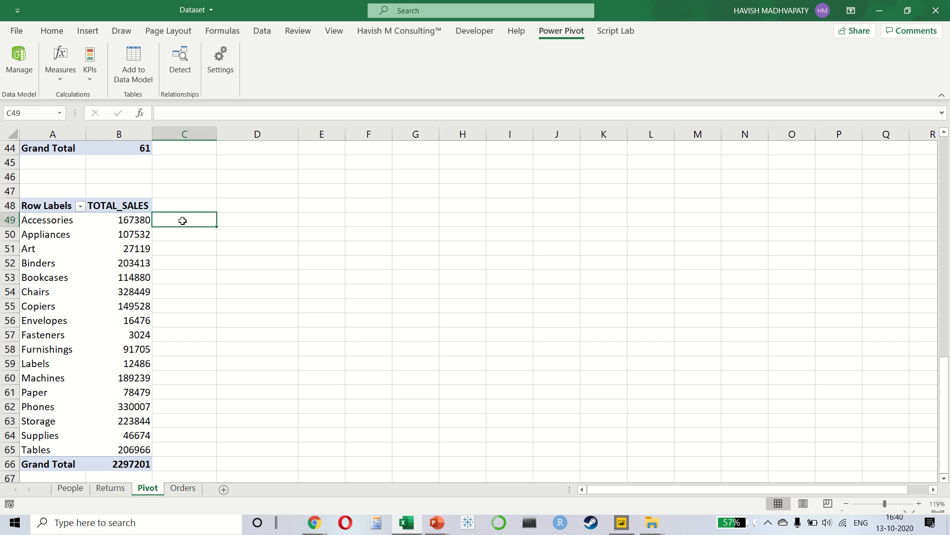
drag(183, 220, 182, 446)
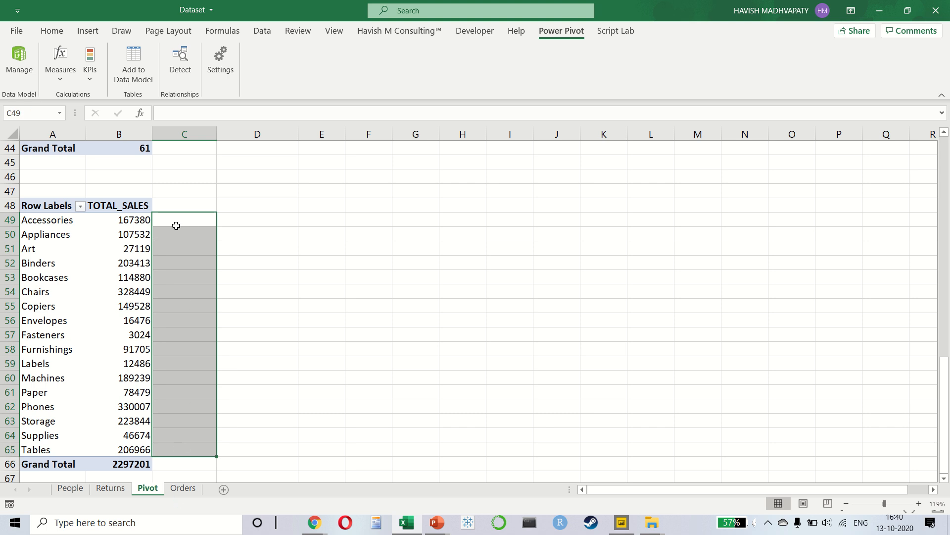
click(120, 224)
drag(197, 213, 197, 447)
- Try showing the TOTAL_SALES values as % of Column Total, and undo the change
click(122, 222)
right_click(122, 222)
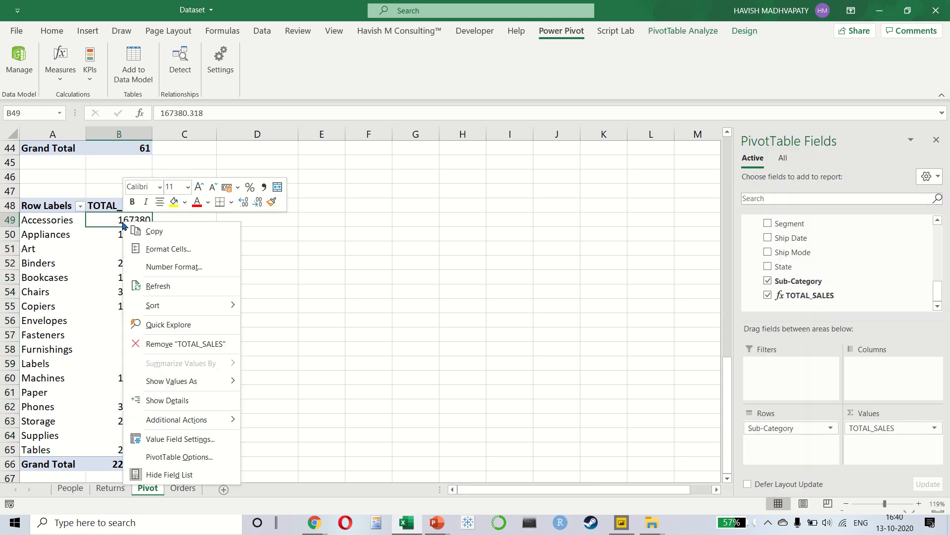
mouse_move(229, 387)
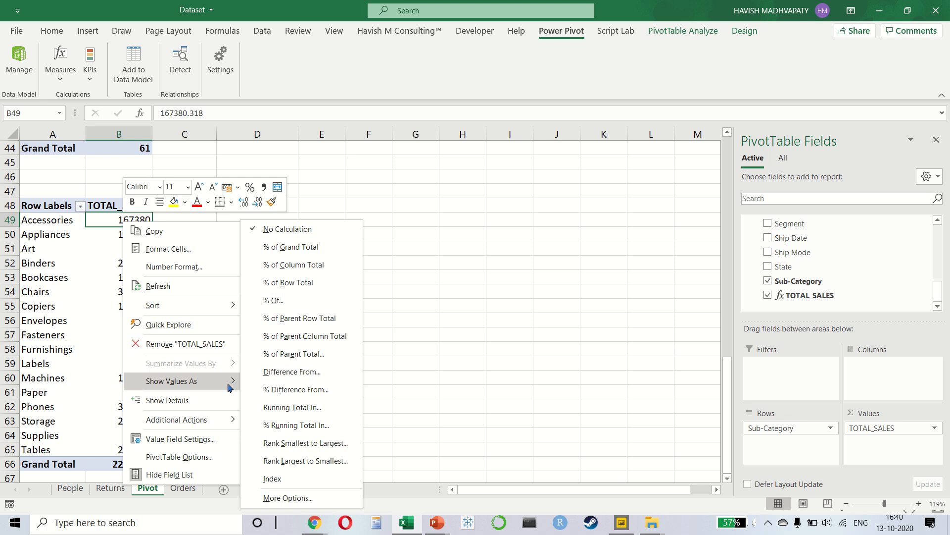
click(287, 265)
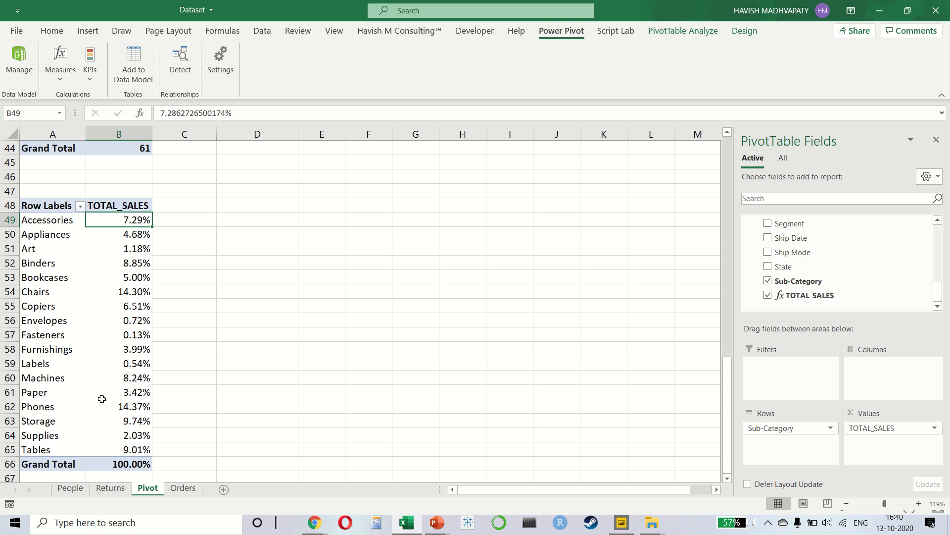
key(ctrl+z)
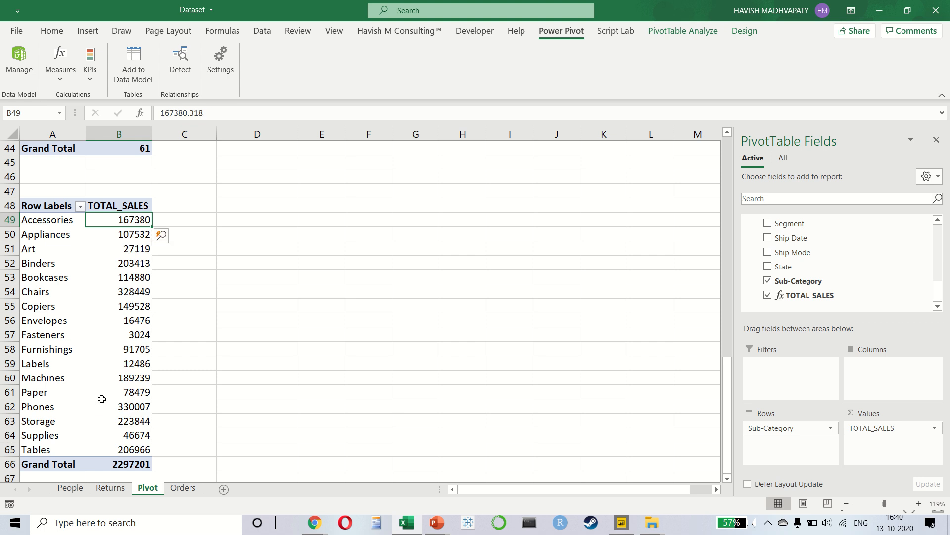
- Try showing the TOTAL_SALES values with the Difference From calculation, inspect the differences, and undo the change
right_click(134, 221)
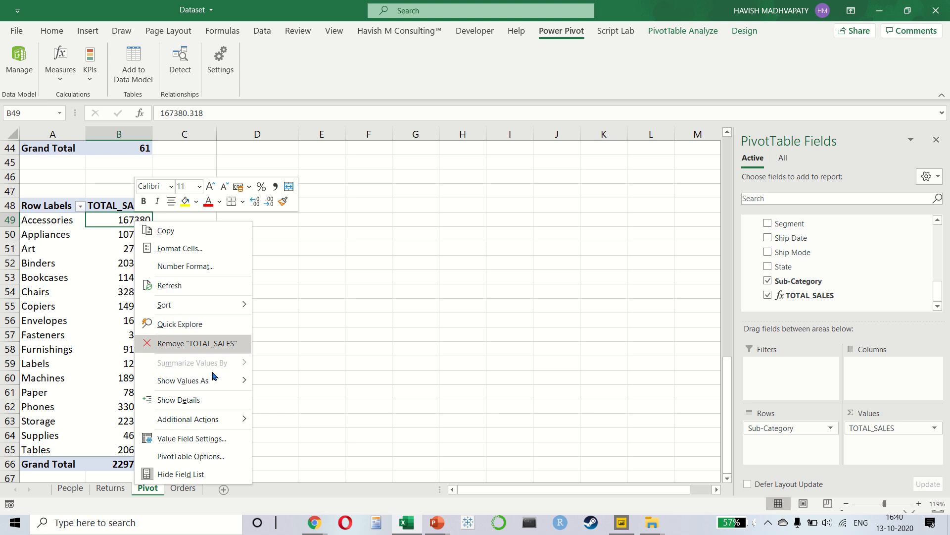
mouse_move(214, 381)
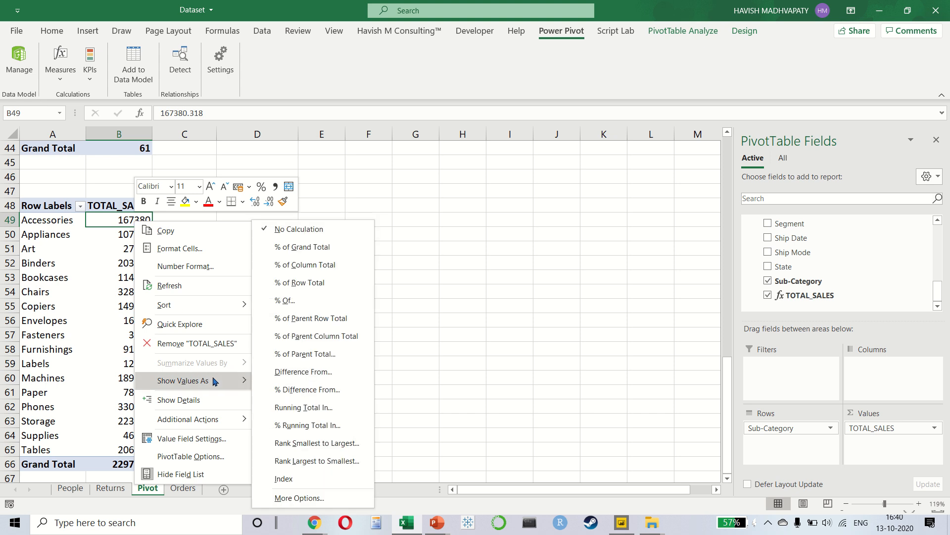
click(320, 378)
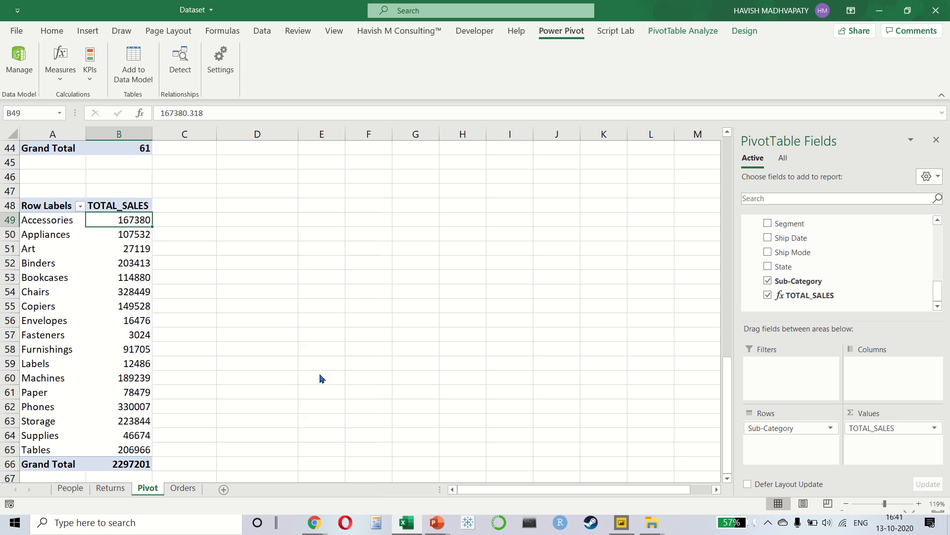
click(512, 275)
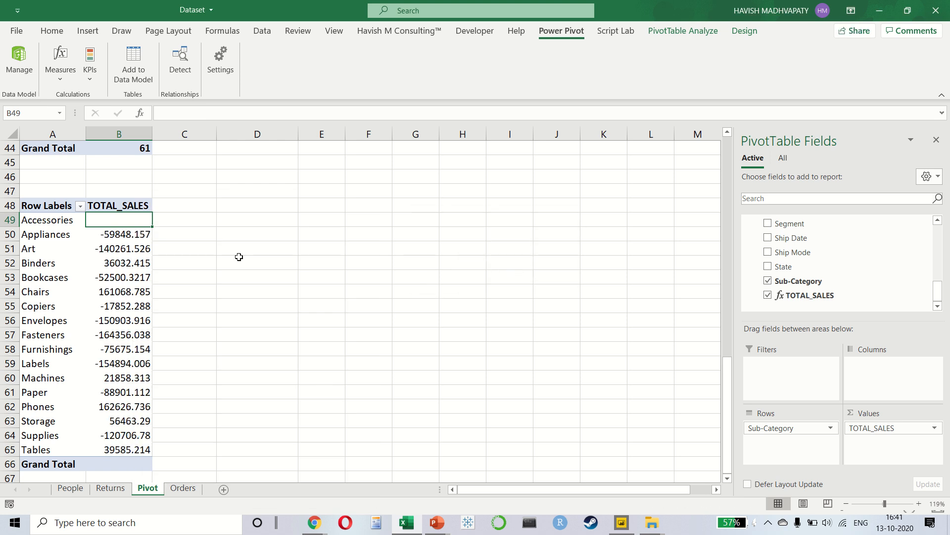
click(143, 238)
drag(143, 238, 143, 452)
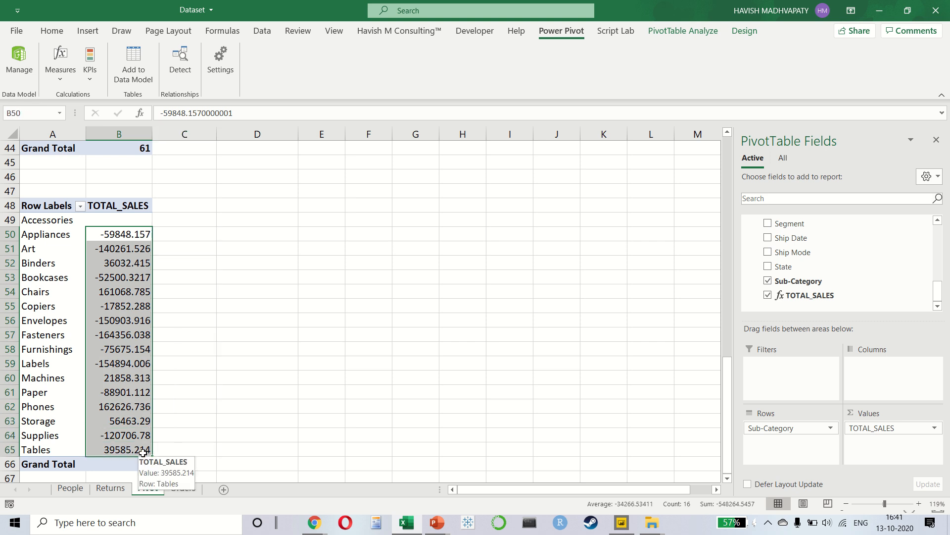
key(ctrl+z)
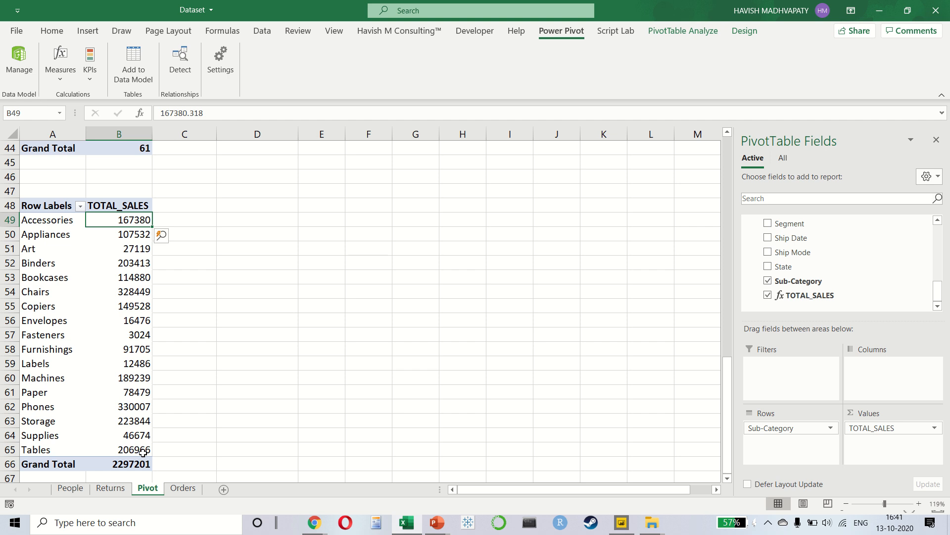
right_click(144, 324)
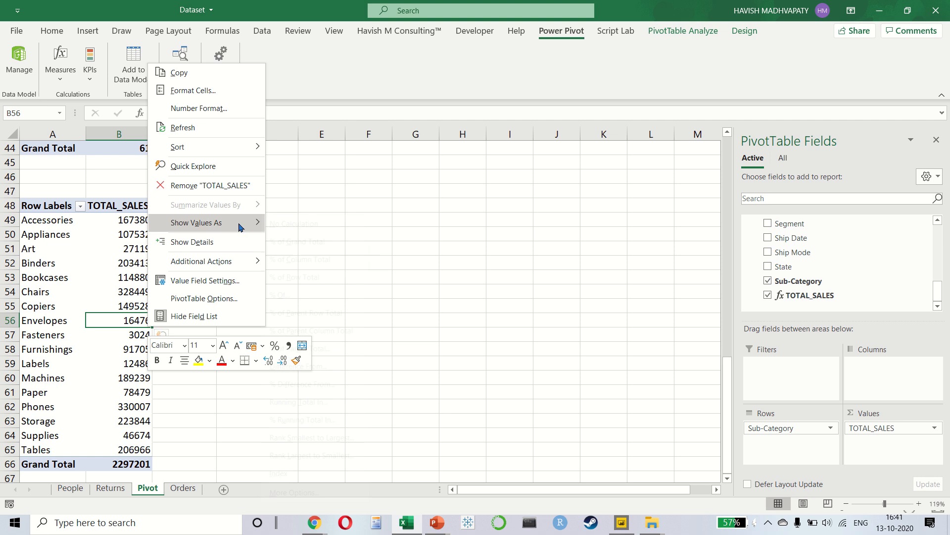
mouse_move(239, 227)
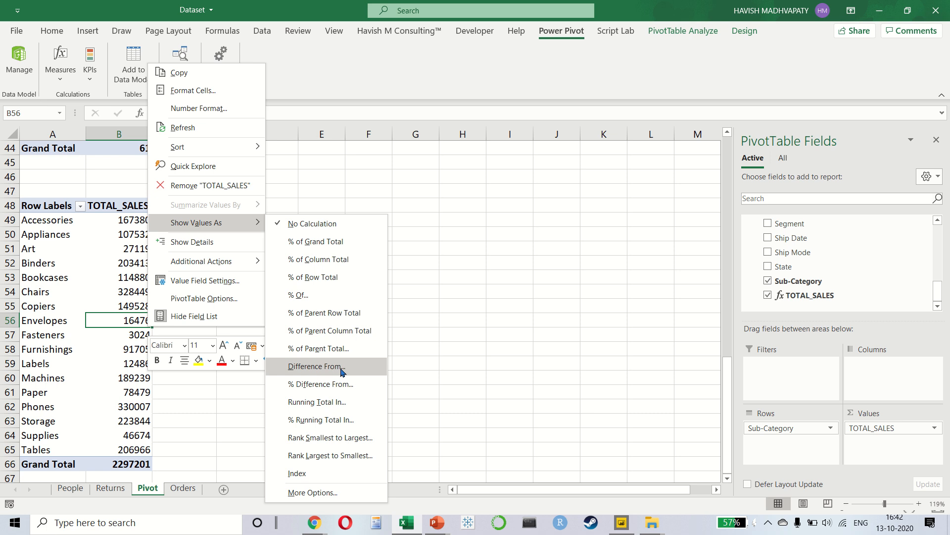
key(Escape)
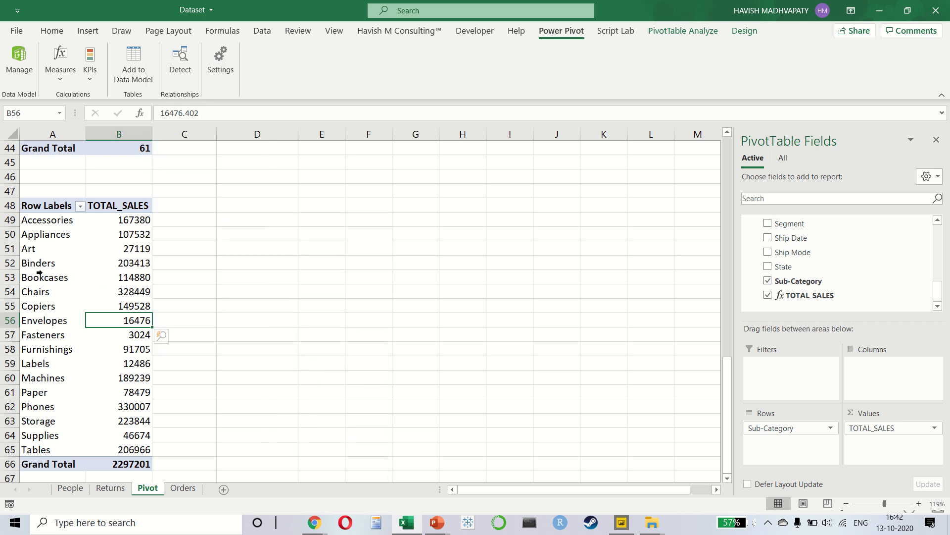
- Start a new measure in the HMC_Orders table and name it SUBCATEGORY_ALL
click(121, 225)
click(60, 67)
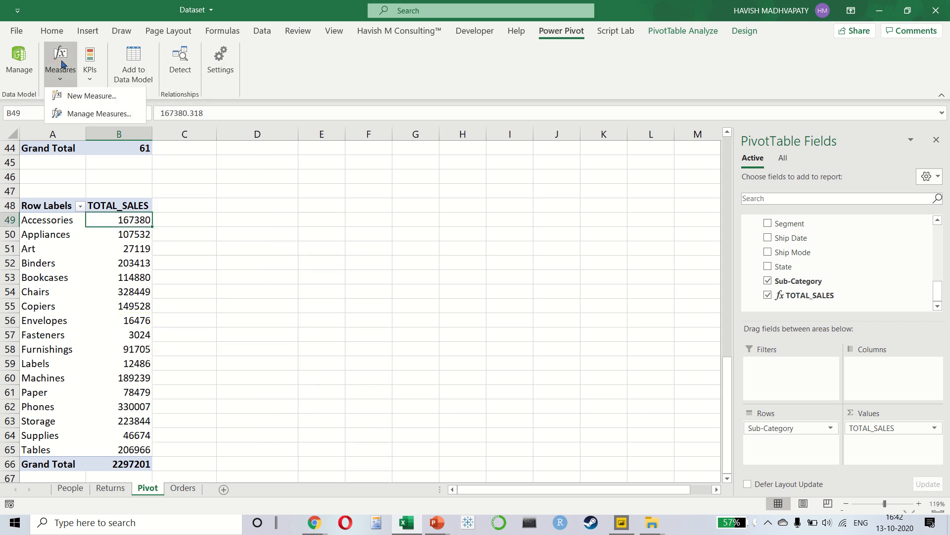
click(83, 98)
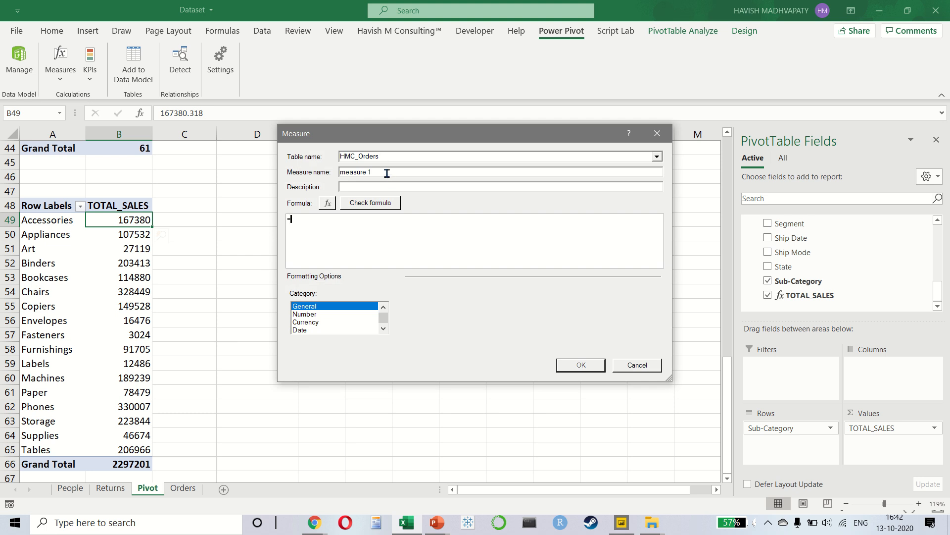
drag(386, 173, 292, 174)
text(SUBCATEGORY_ALL)
- Enter =SUM(HMC_Orders[Sales]) as the formula of the SUBCATEGORY_ALL measure
click(429, 224)
text(SUM(SALES)
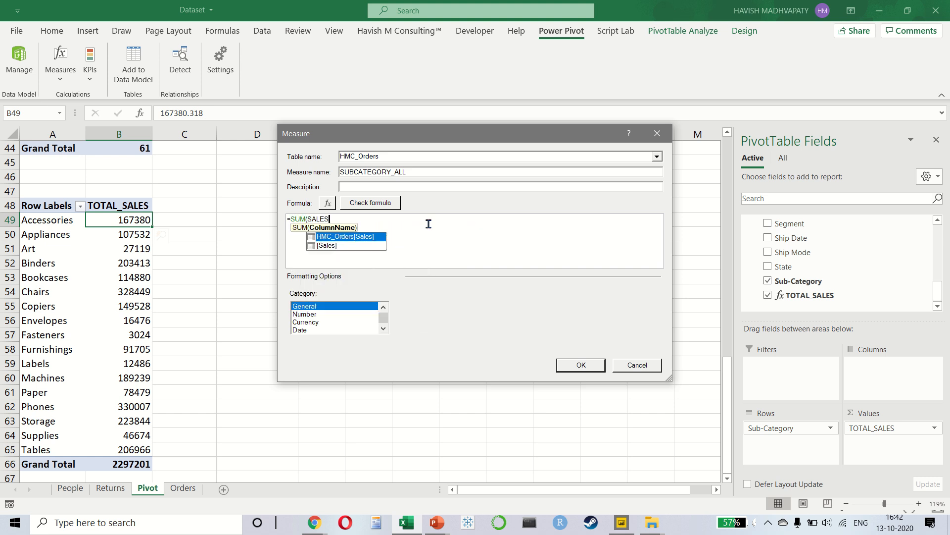
key(Tab)
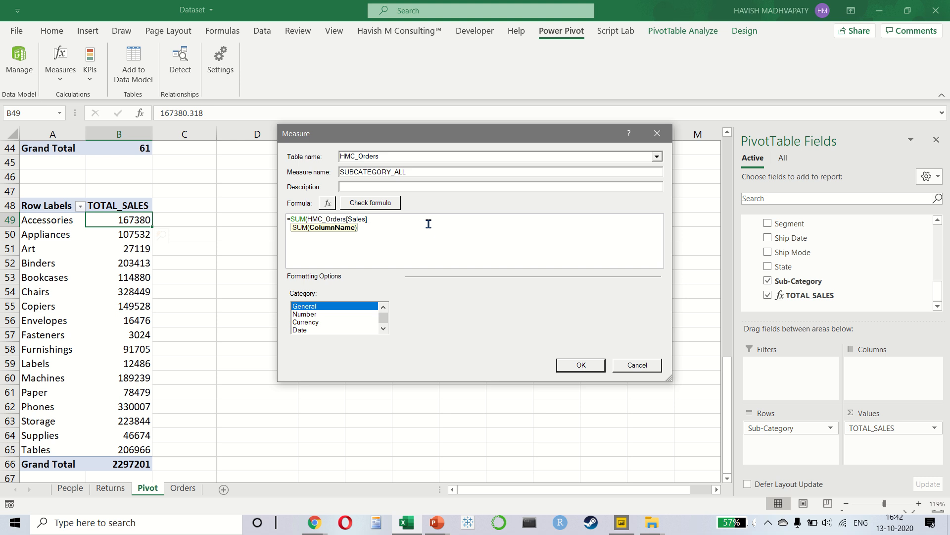
text())
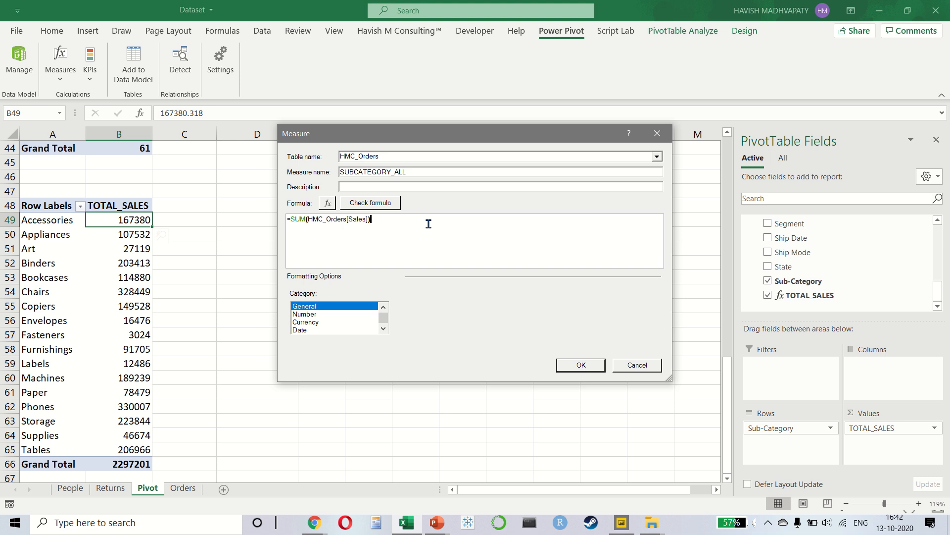
- Replace the SUBCATEGORY_ALL formula with =[TOTAL_SALES] and save the measure
key(shift+Home)
key(shift+Right)
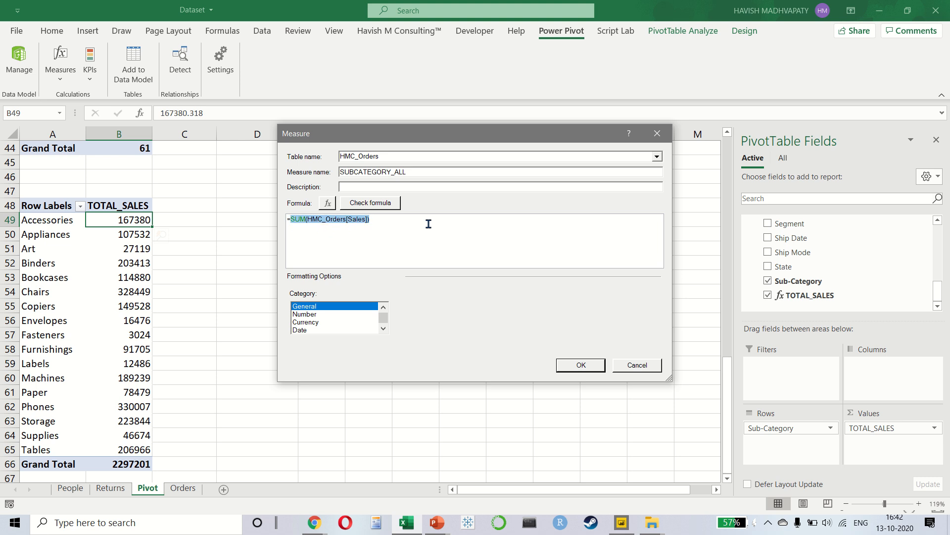
key(BackSpace)
text(TOTA)
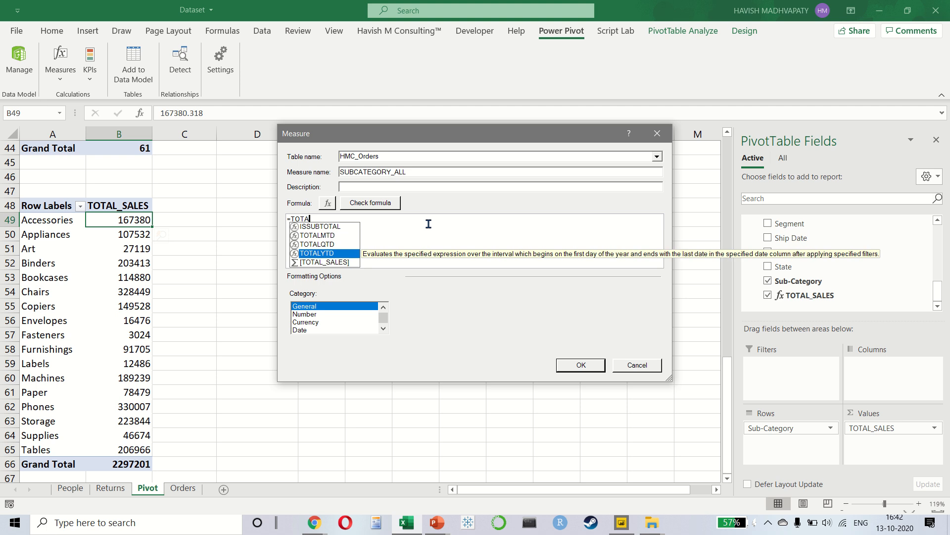
key(Down)
key(Tab)
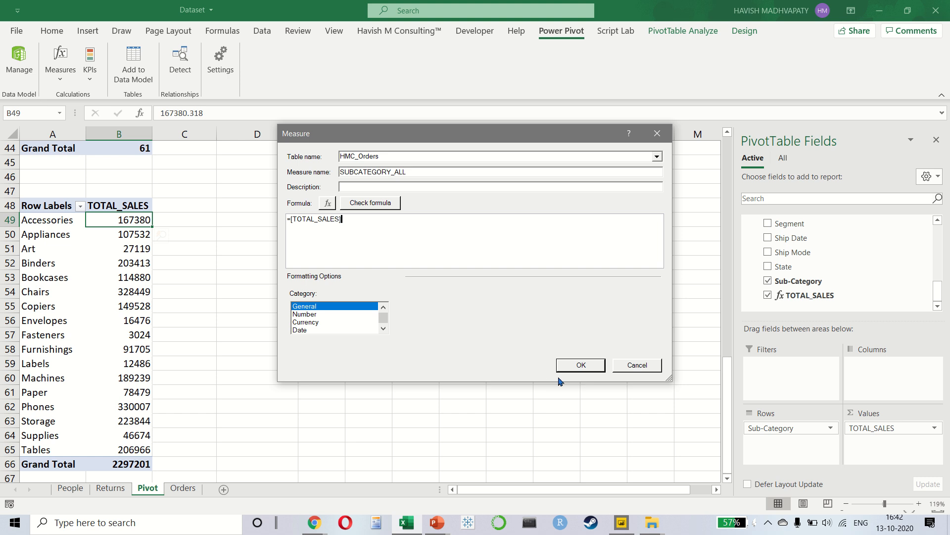
click(580, 366)
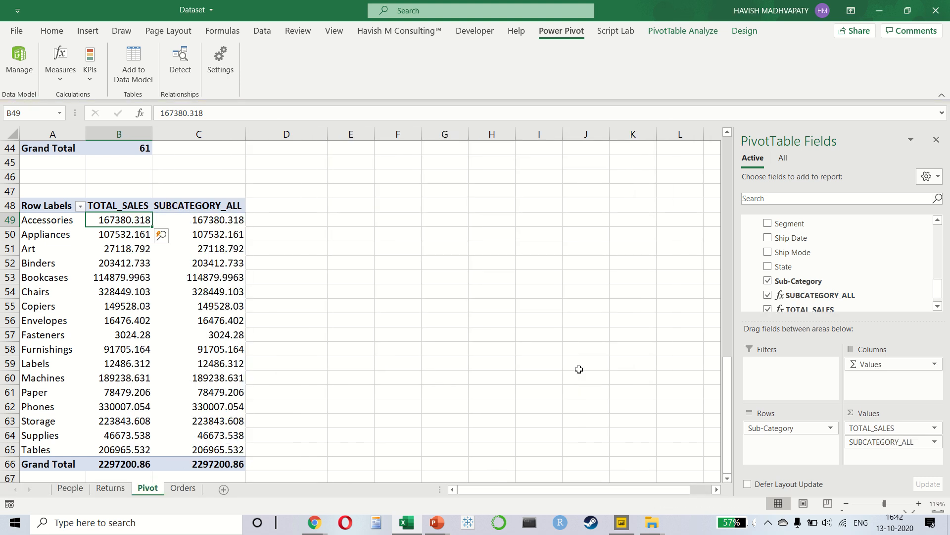
- Compare the SUBCATEGORY_ALL values with the sub-category rows and the grand total in the pivot table
drag(44, 221, 51, 444)
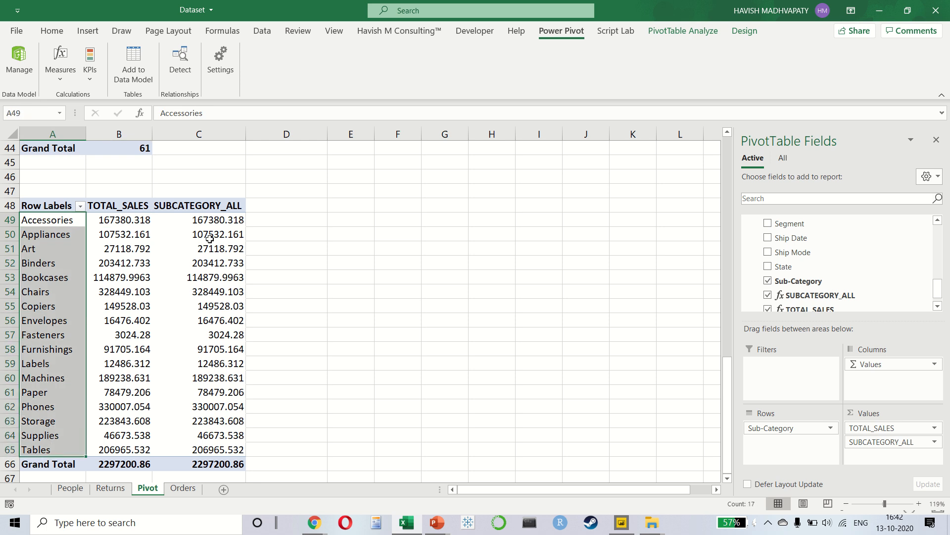
drag(197, 221, 196, 435)
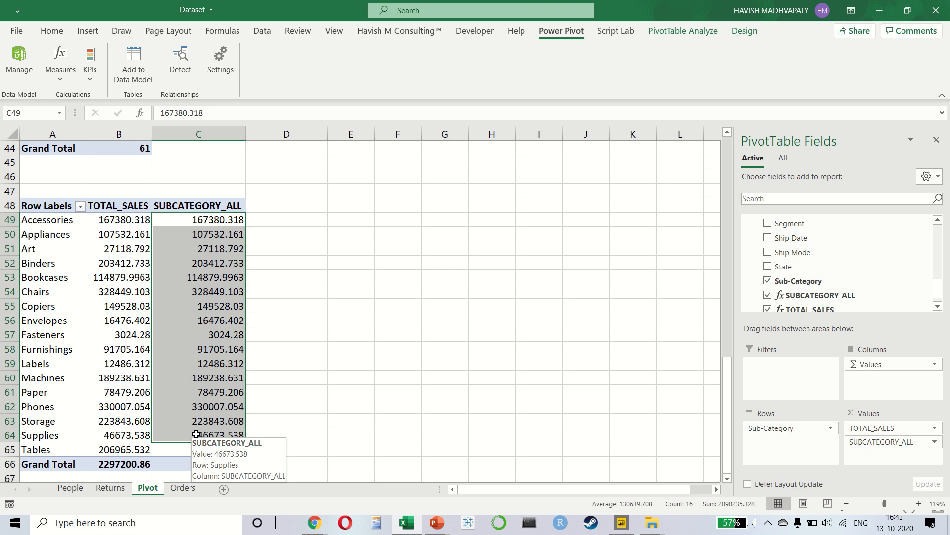
drag(230, 225, 229, 264)
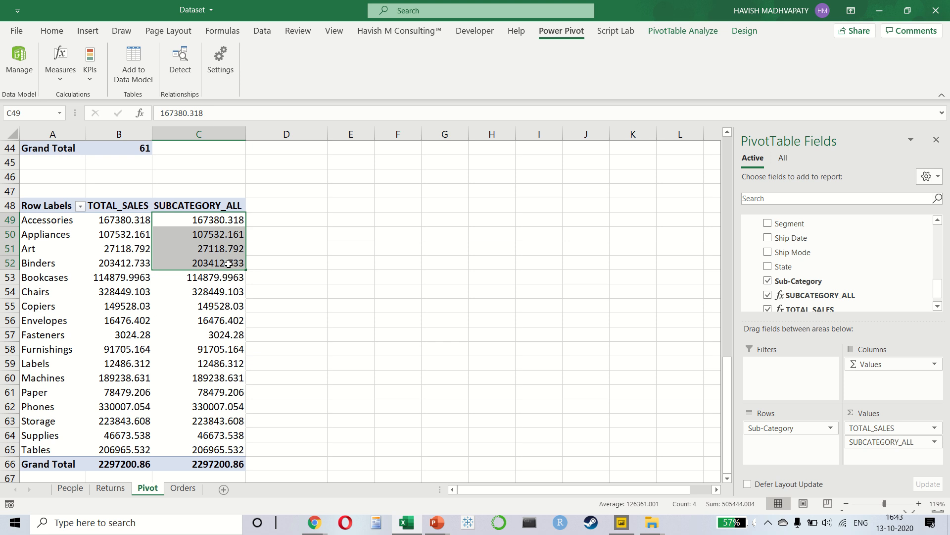
click(232, 466)
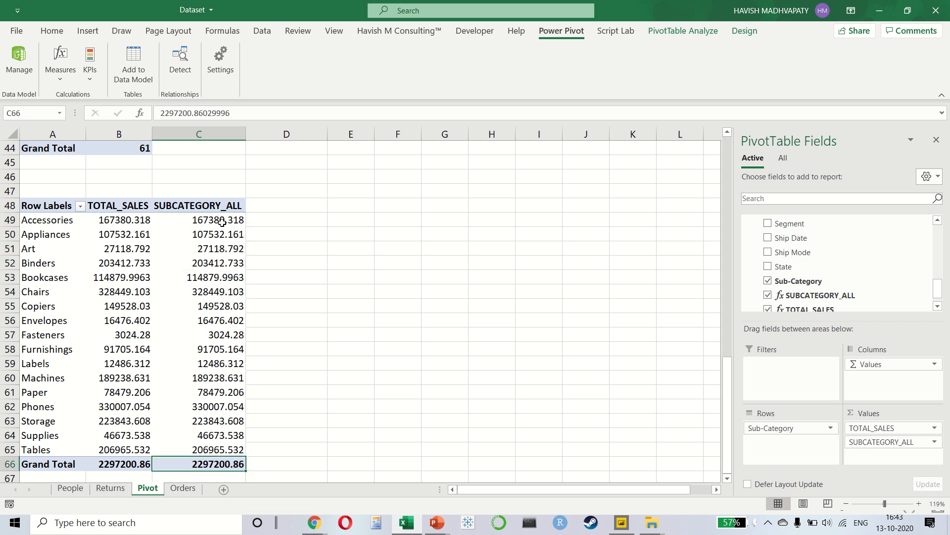
drag(223, 221, 221, 444)
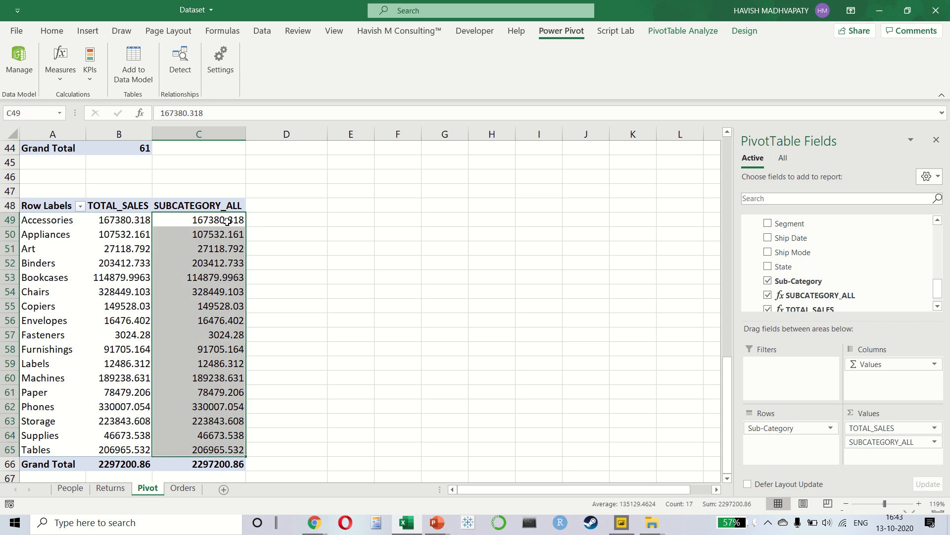
- Reopen the SUBCATEGORY_ALL measure for editing and wrap [TOTAL_SALES] in the CALCULATE function
click(52, 72)
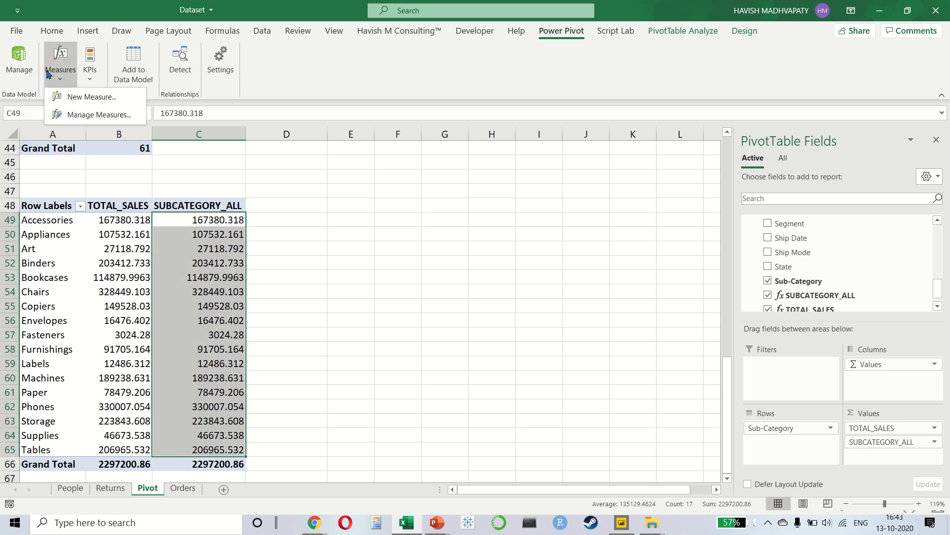
click(113, 117)
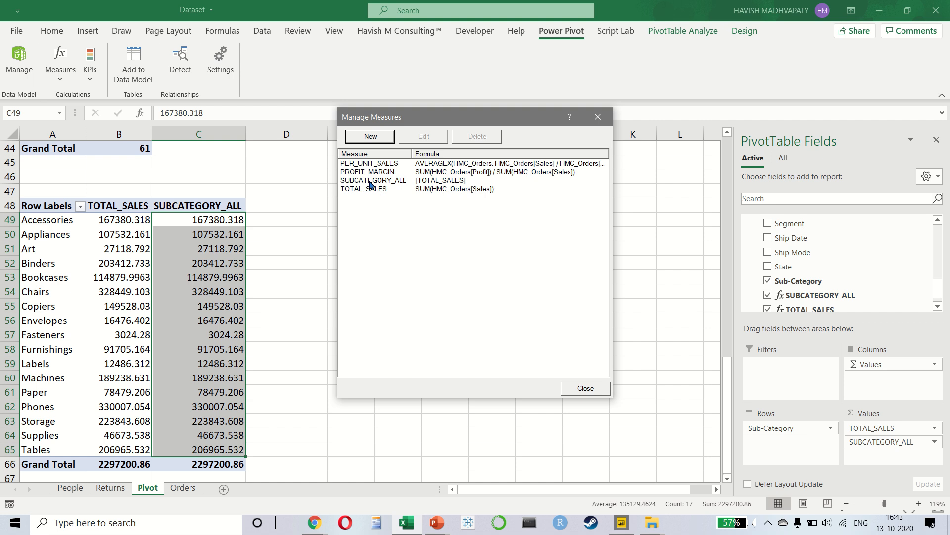
click(370, 181)
click(440, 140)
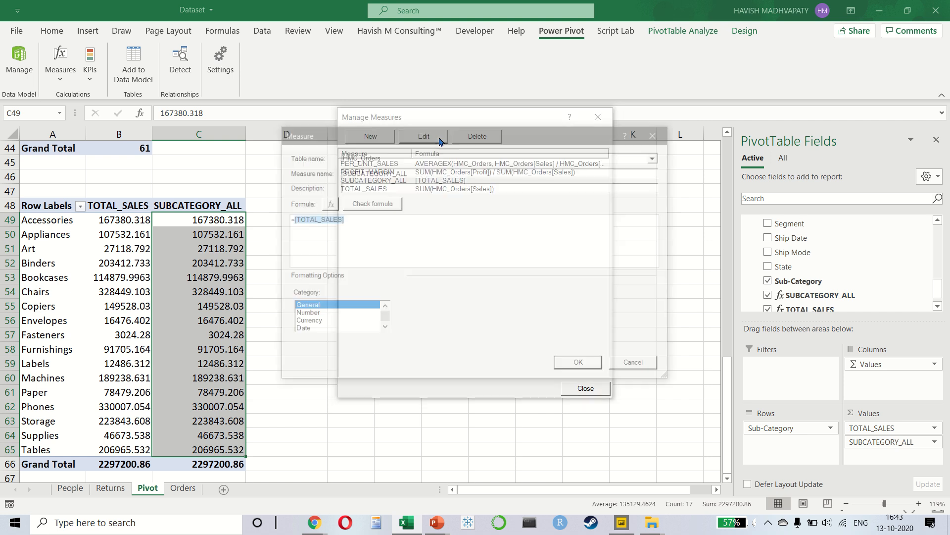
click(374, 233)
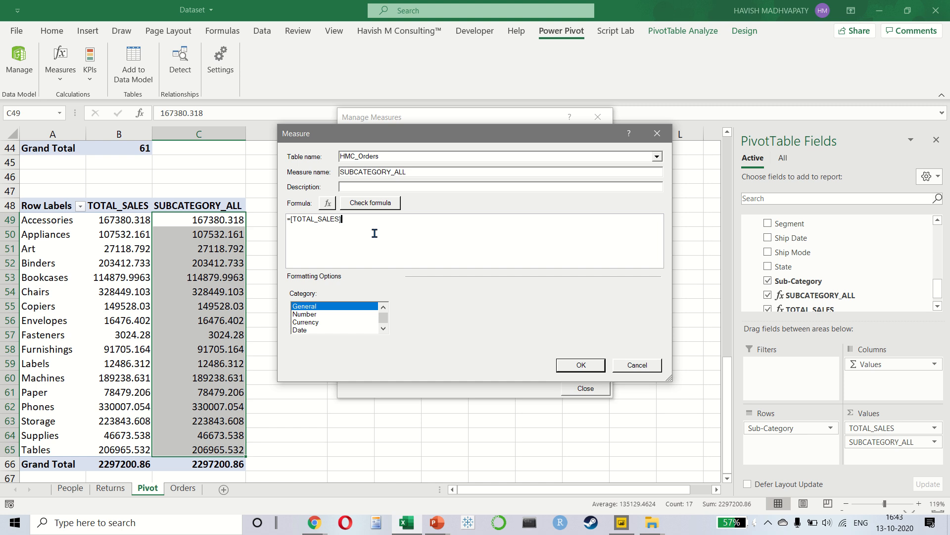
key(Left)
key(Left)
key(Left)
key(Left)
key(Left)
key(Left)
key(Left)
text(CALC)
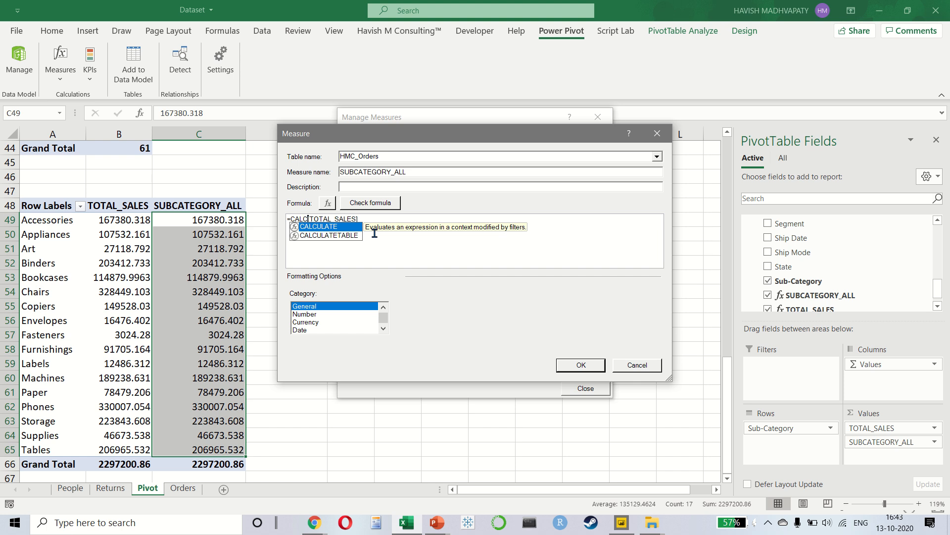
key(Tab)
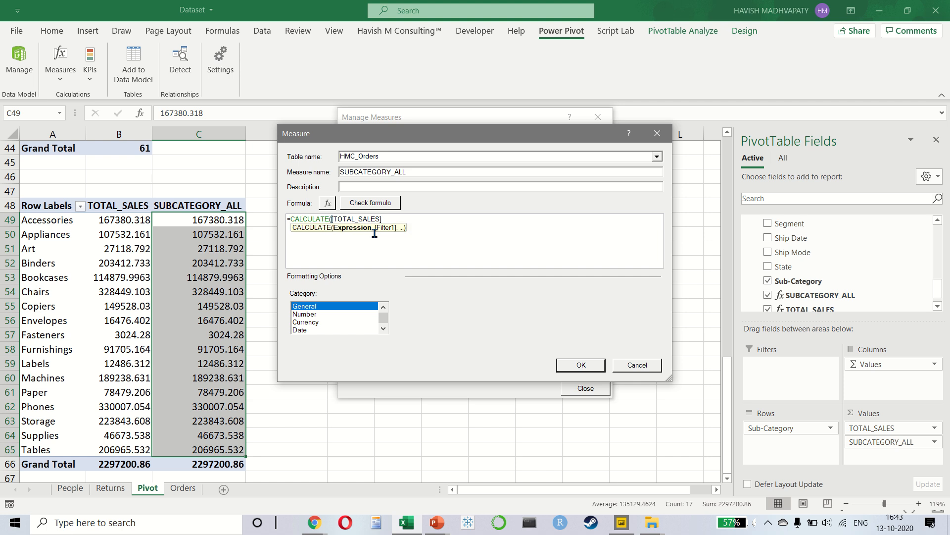
key(shift+End)
key(End)
text())
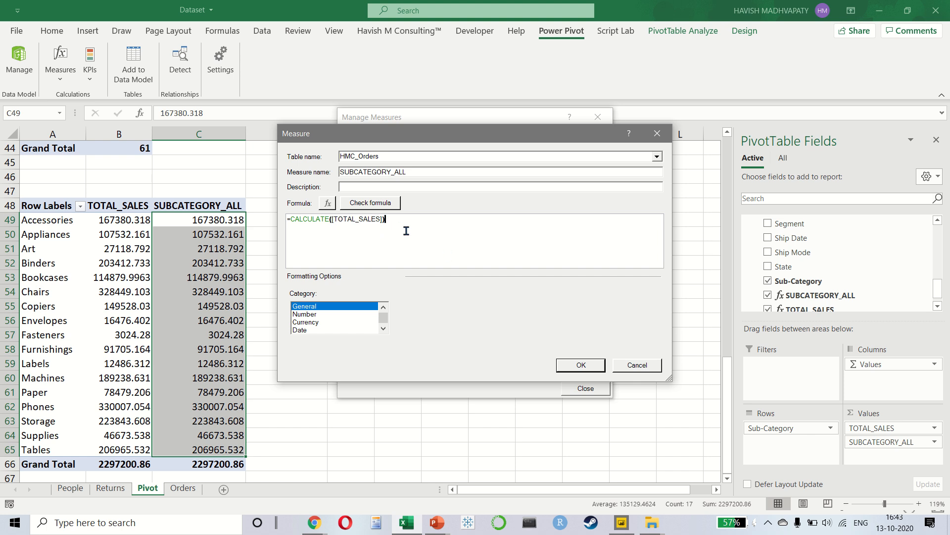
key(BackSpace)
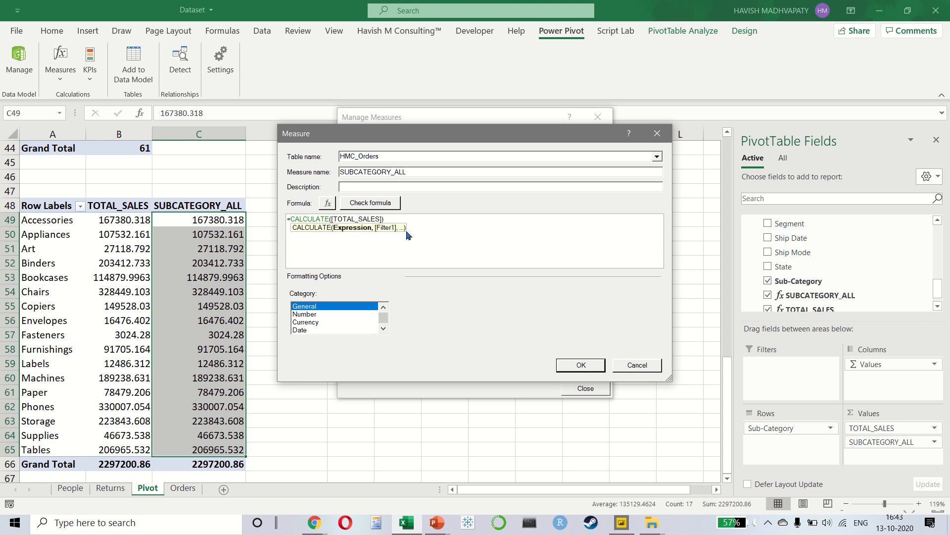
- Complete the formula as =CALCULATE([TOTAL_SALES], ALL(HMC_Orders[Sub-Category])), save the measure and close the measure list
text(, )
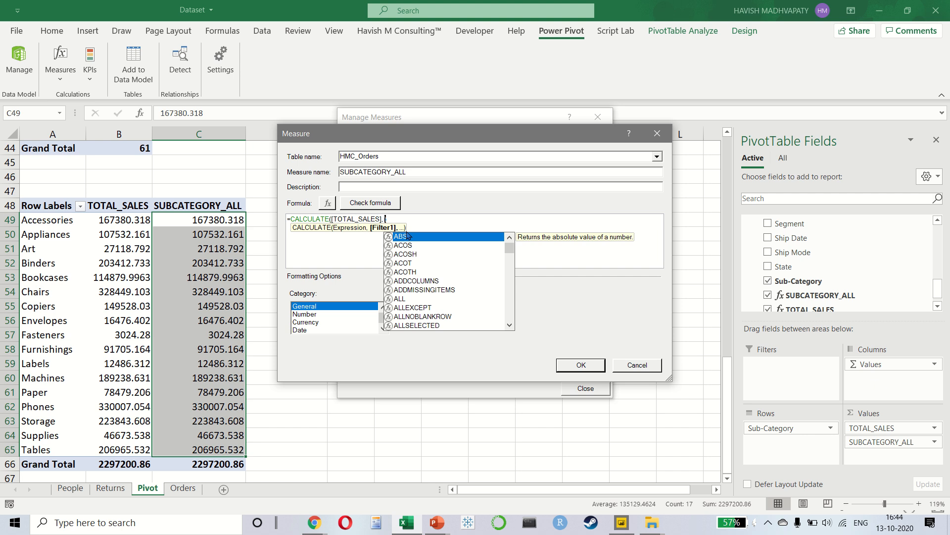
text(ALL)
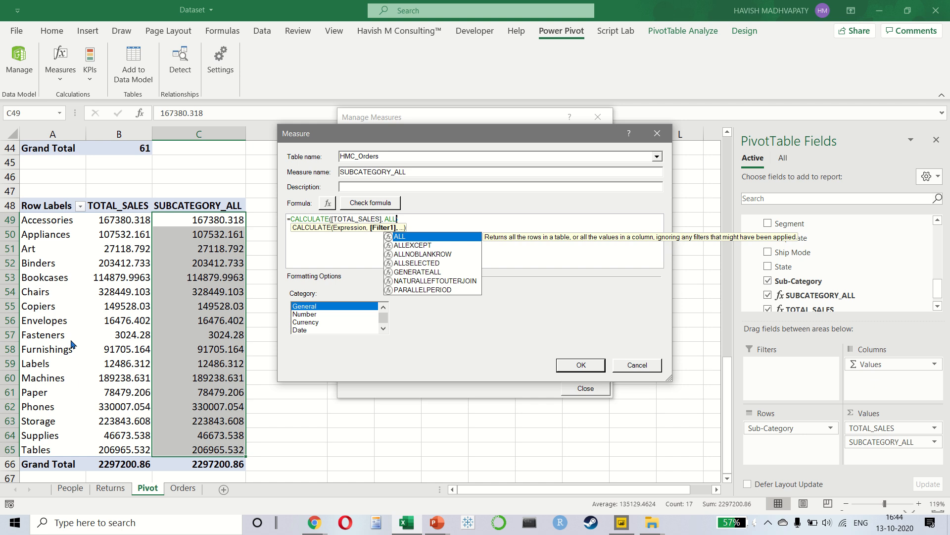
text(()
text(HMC_Orders[Sub-Category])
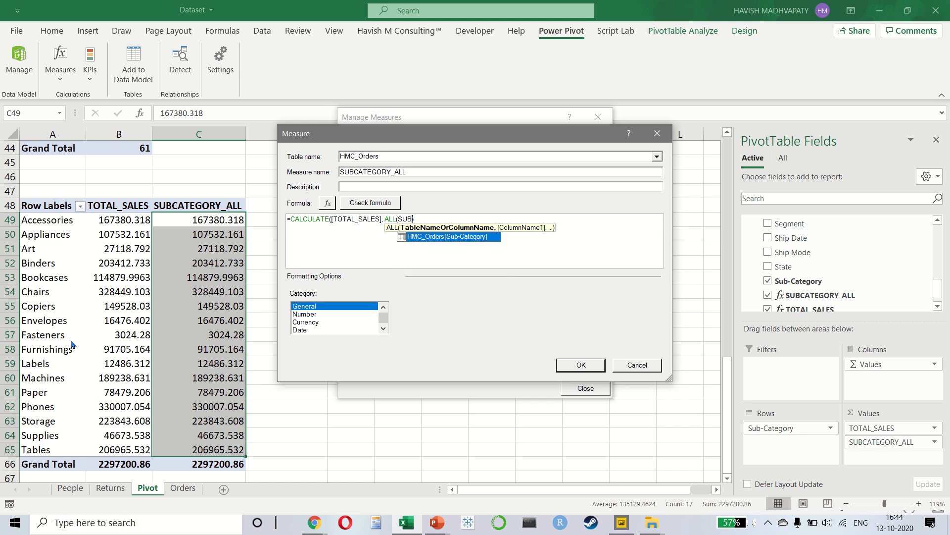
text()))
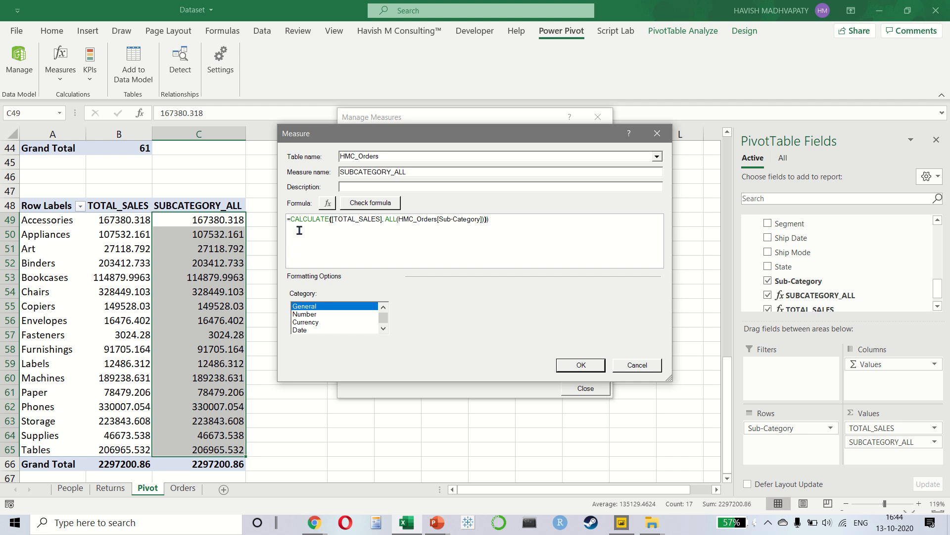
drag(299, 219, 483, 229)
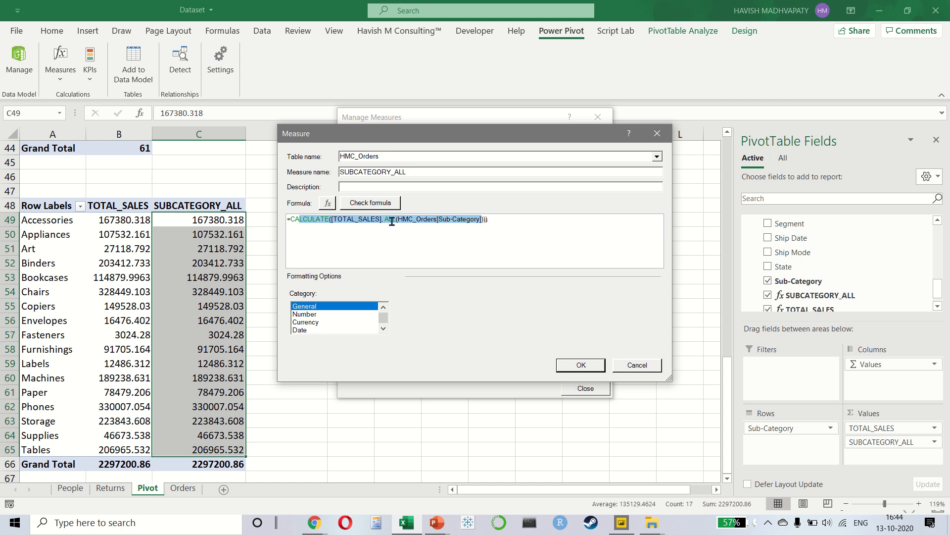
key(Home)
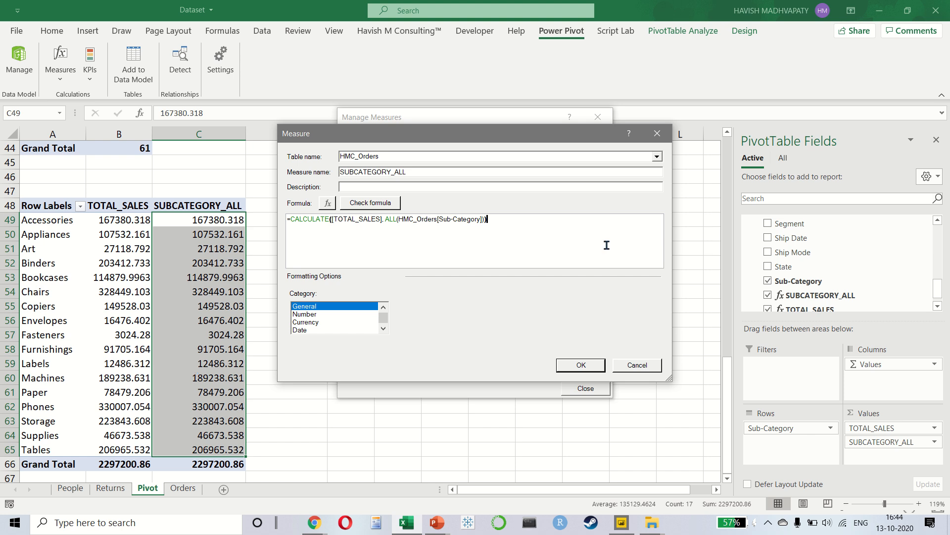
click(580, 365)
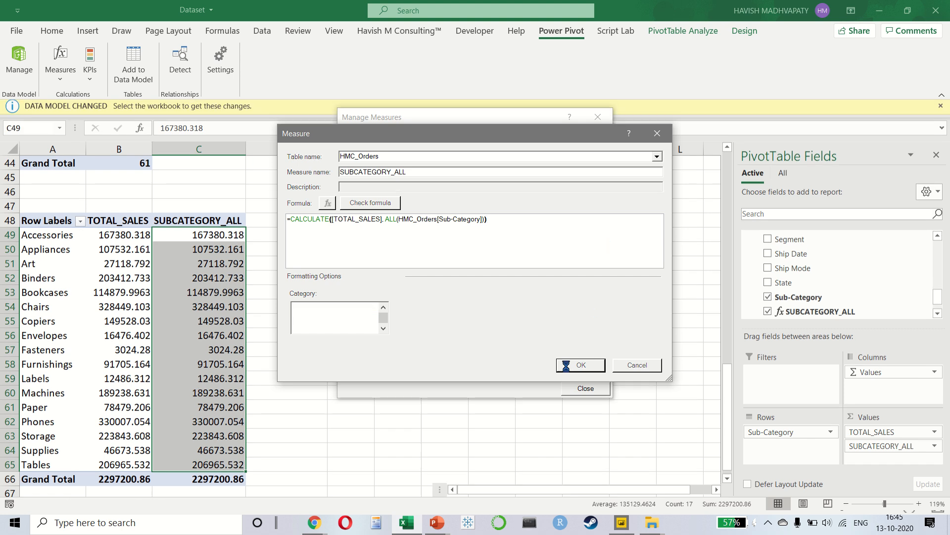
click(580, 389)
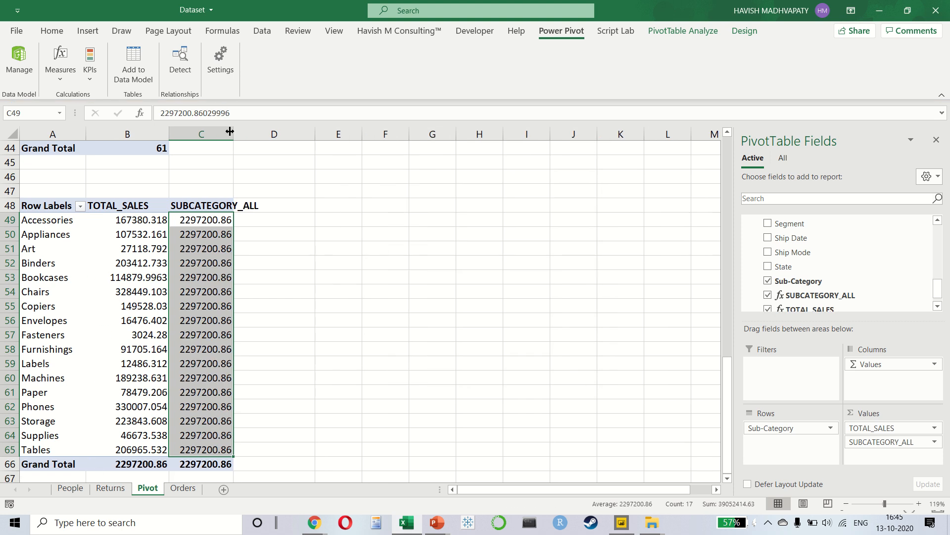
- Widen the SUBCATEGORY_ALL column and compare its values with TOTAL_SALES across the sub-categories
drag(233, 134, 302, 133)
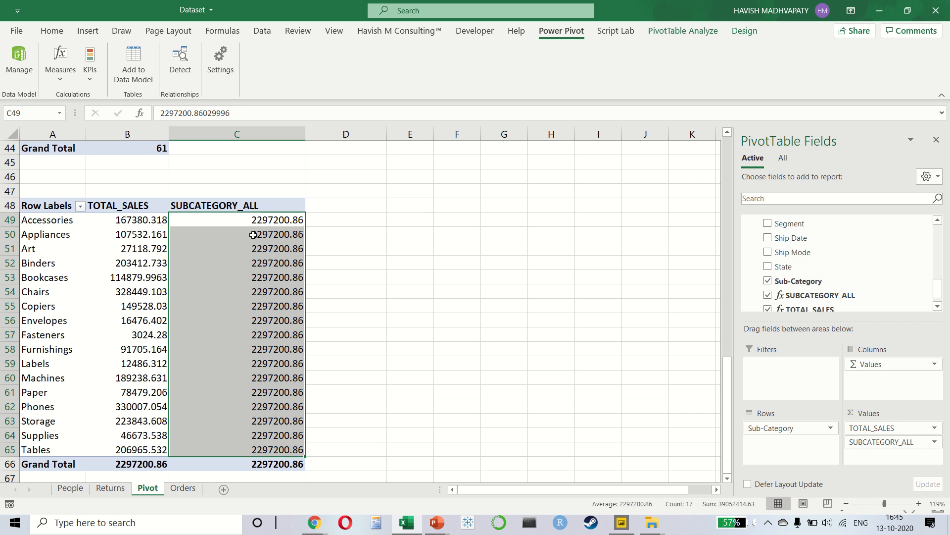
drag(254, 222, 246, 453)
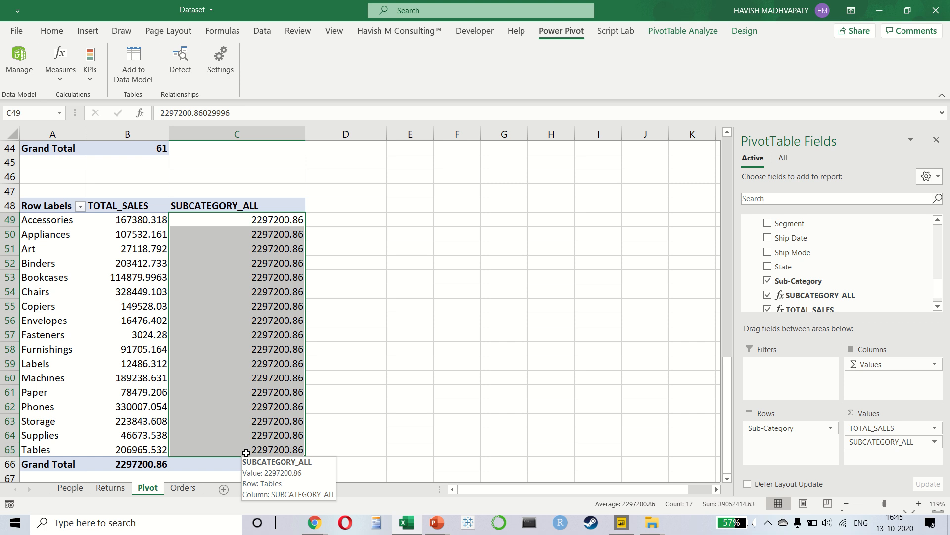
click(137, 222)
key(Right)
click(146, 245)
click(257, 248)
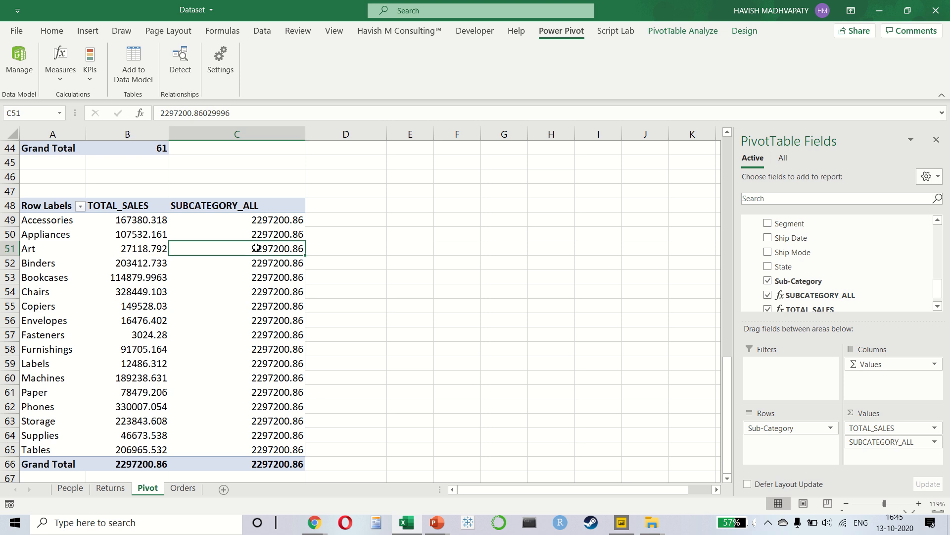
click(126, 286)
click(65, 218)
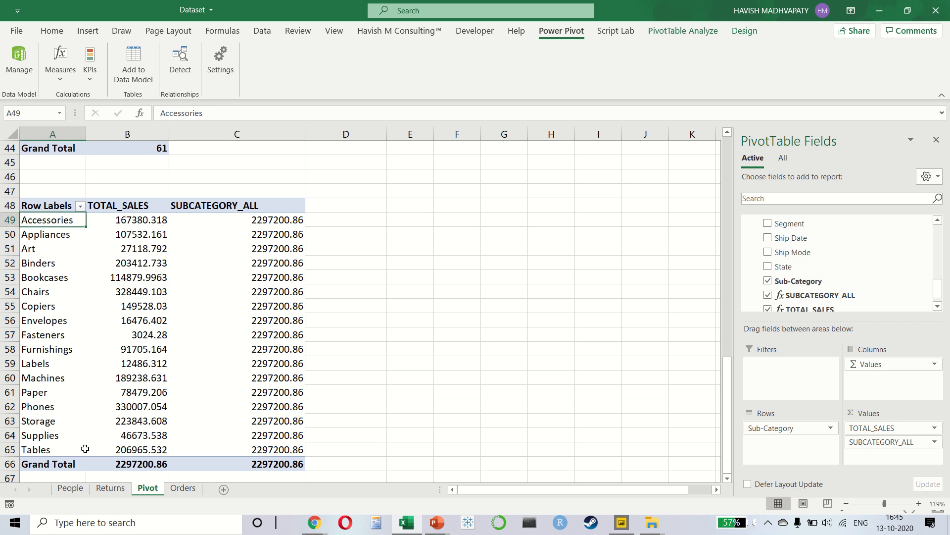
click(59, 442)
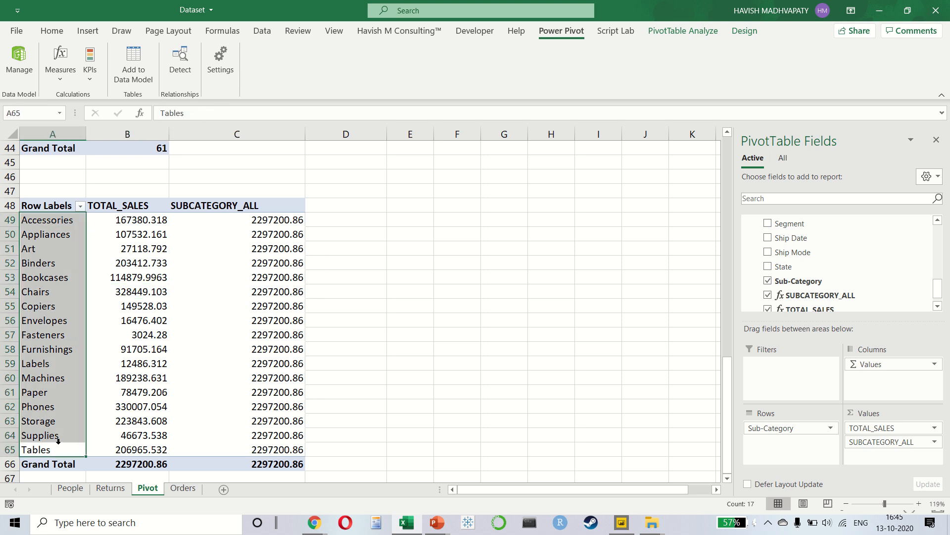
click(252, 237)
drag(252, 238, 274, 428)
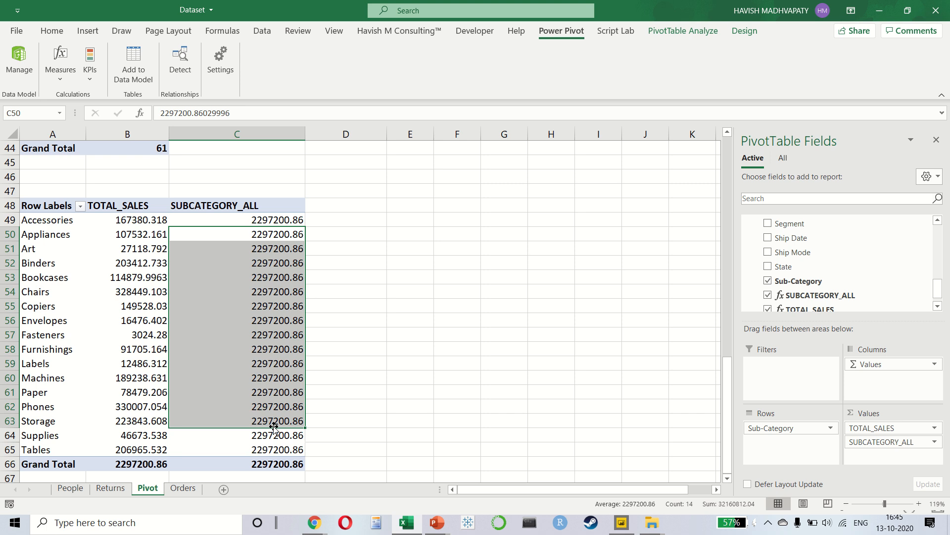
click(265, 221)
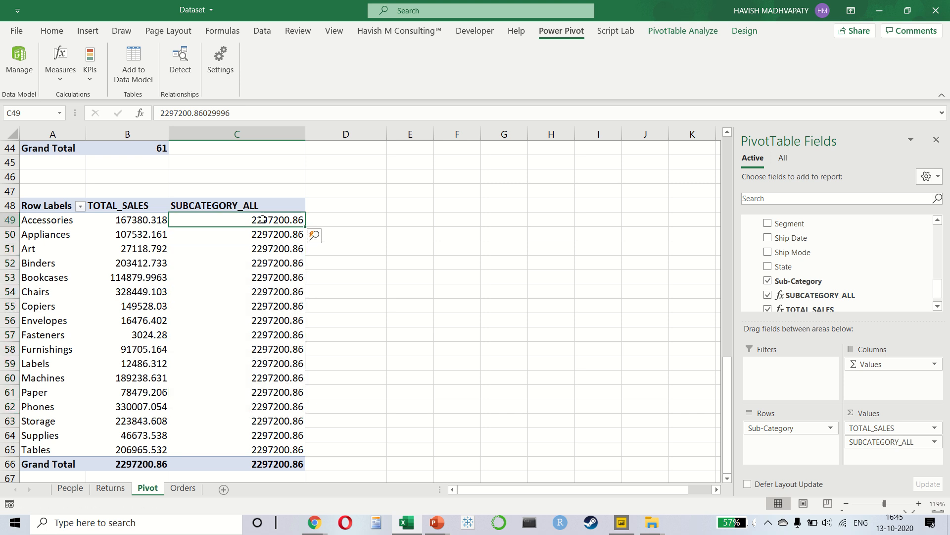
- Start a new measure in the HMC_Orders table and name it SUBCATEGORY_%_CONTRIBUTION
click(68, 64)
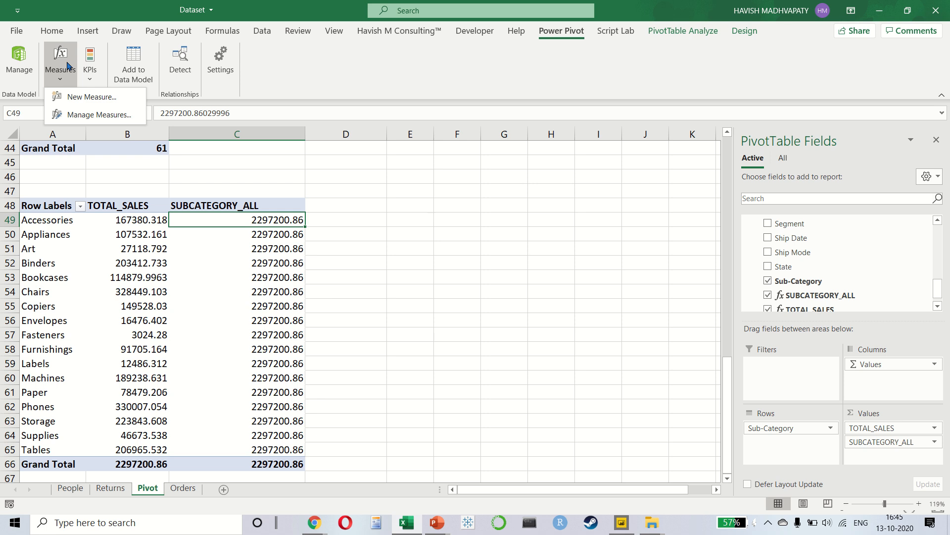
click(92, 101)
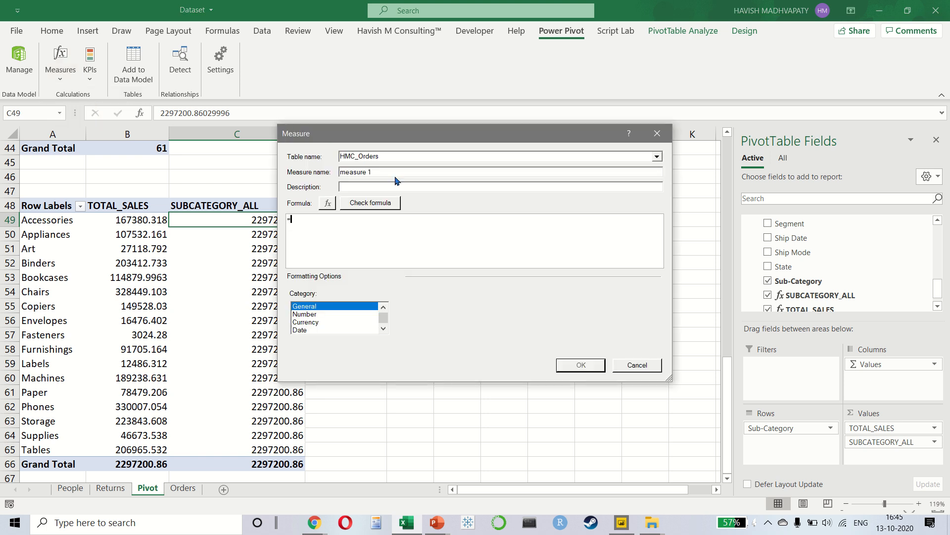
drag(396, 172, 304, 175)
text(SUBCATEGROY)
key(ctrl+a)
text(SUBCATEGORY_%_CONTRIBUTION)
- Enter the SUBCATEGORY_%_CONTRIBUTION formula =[TOTAL_SALES] / [SUBCATEGORY_ALL] and save the measure
key(Tab)
key(Tab)
key(Tab)
key(Tab)
text([TOTAL_SALES])
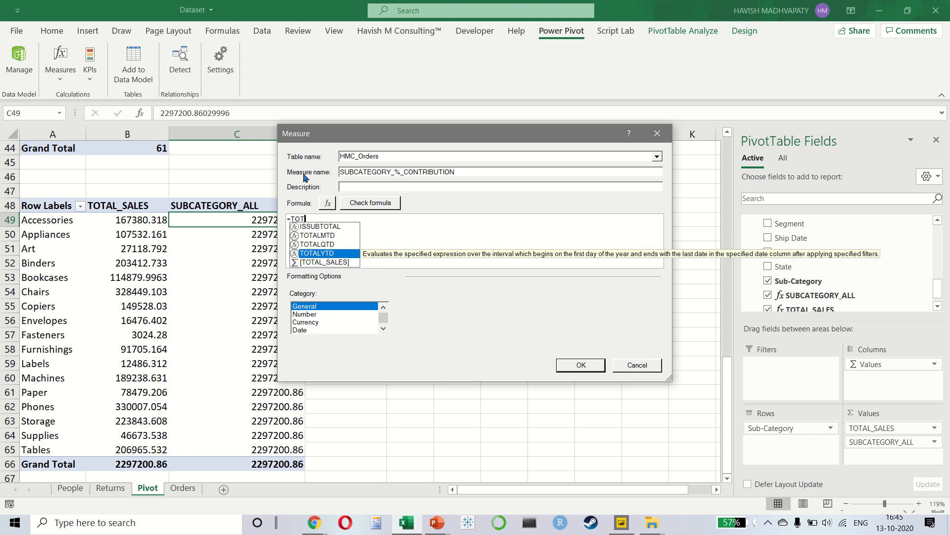
text( /)
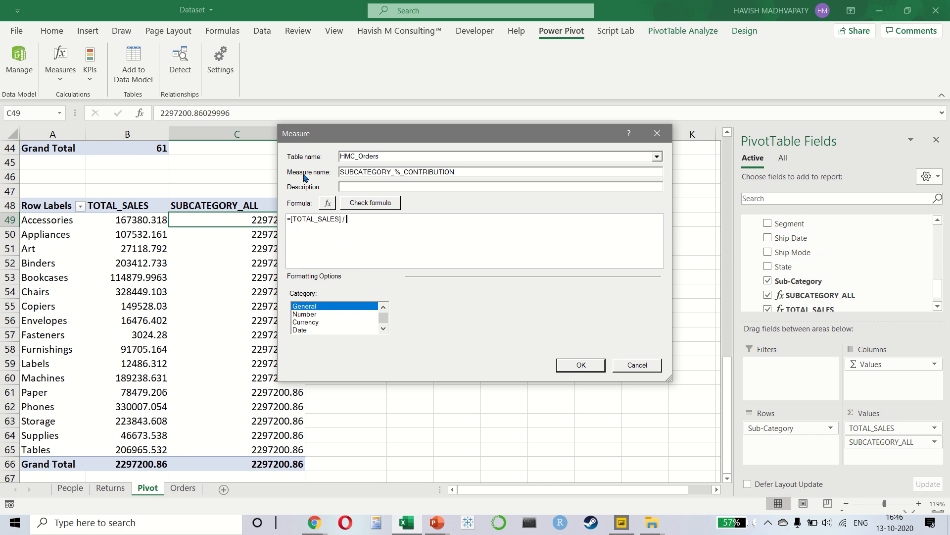
text( SUB)
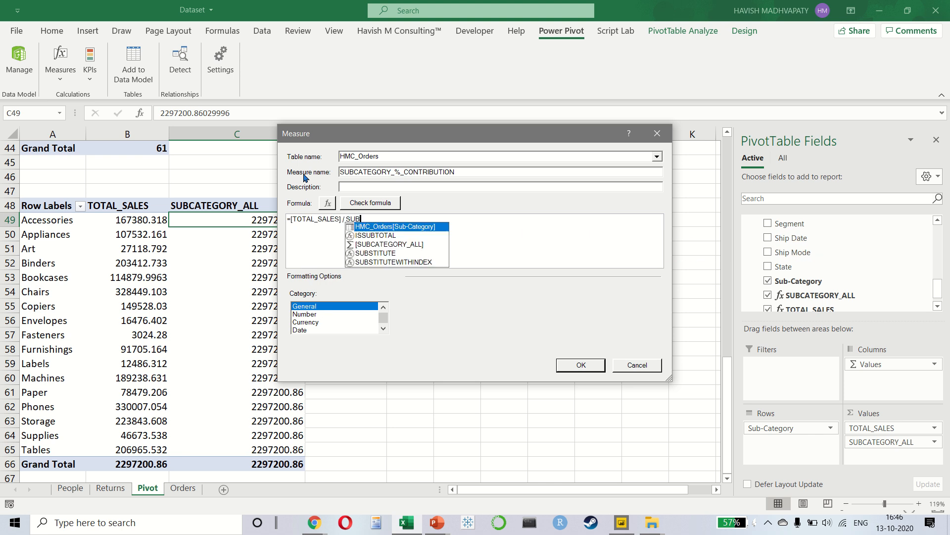
key(Tab)
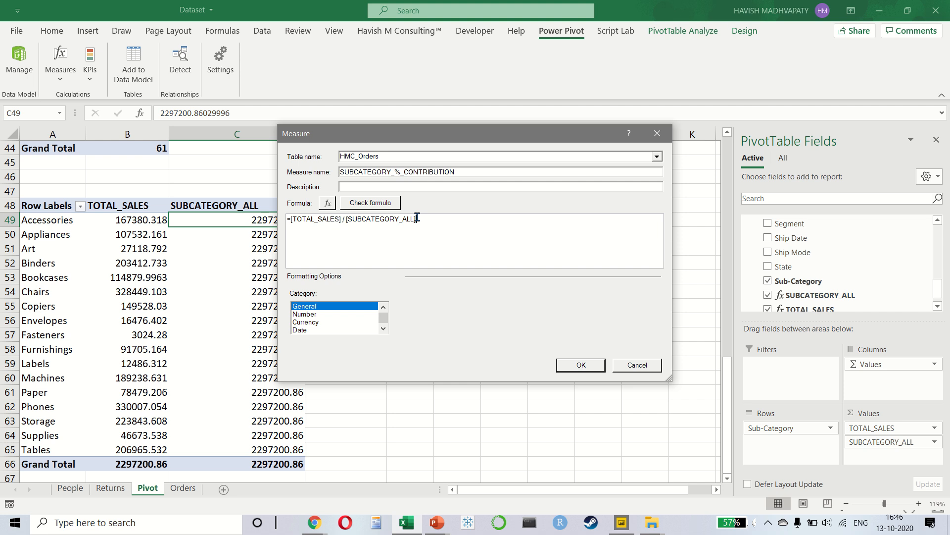
click(584, 365)
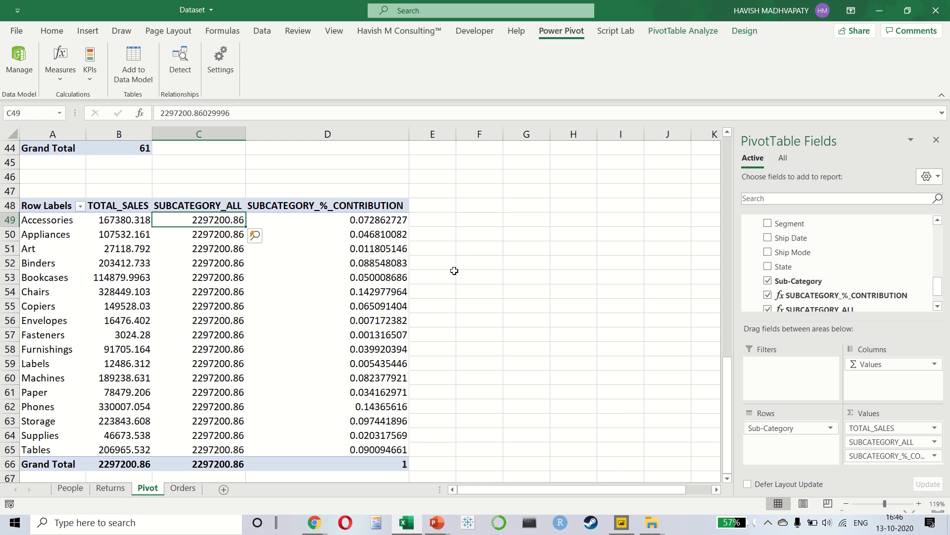
- Format the SUBCATEGORY_%_CONTRIBUTION values, including the grand total, as percentages with two decimals and check several of the results
drag(389, 224, 387, 461)
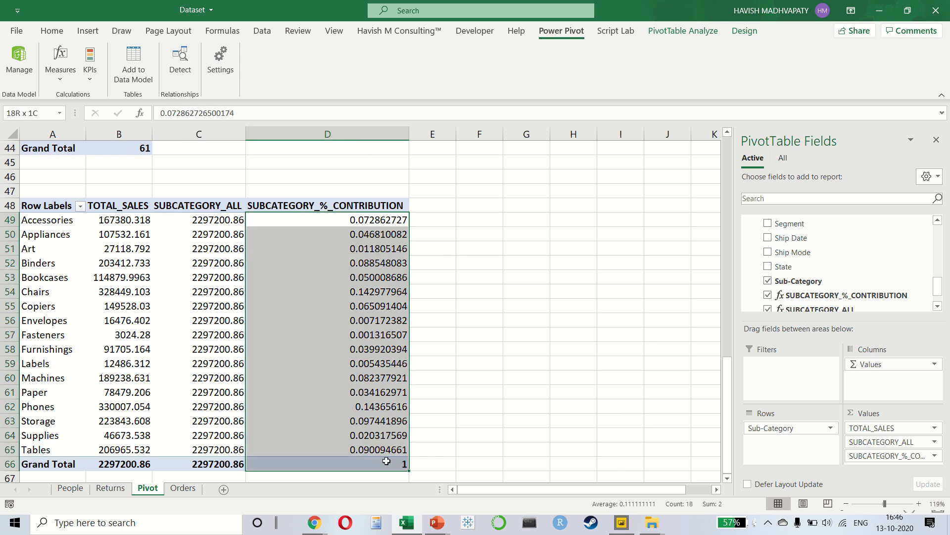
click(52, 31)
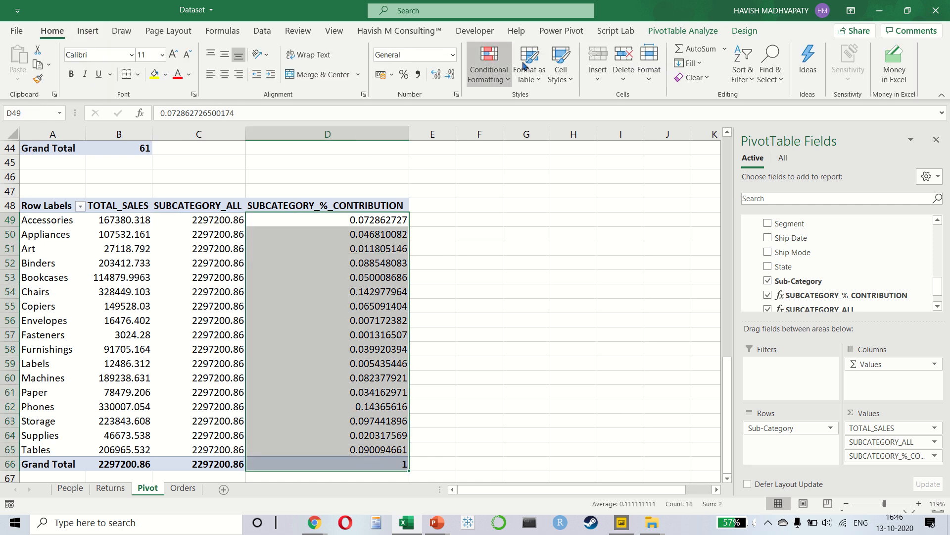
click(392, 75)
click(403, 75)
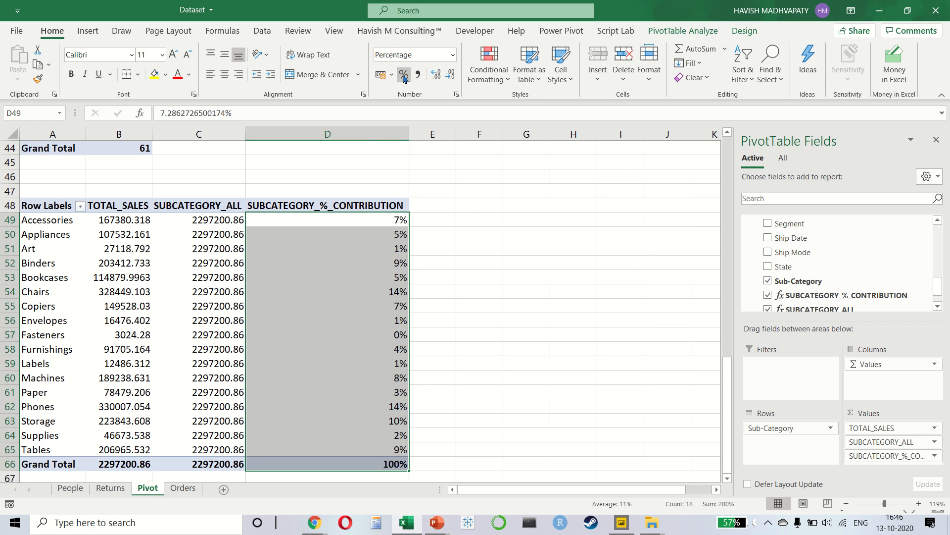
click(435, 78)
click(435, 78)
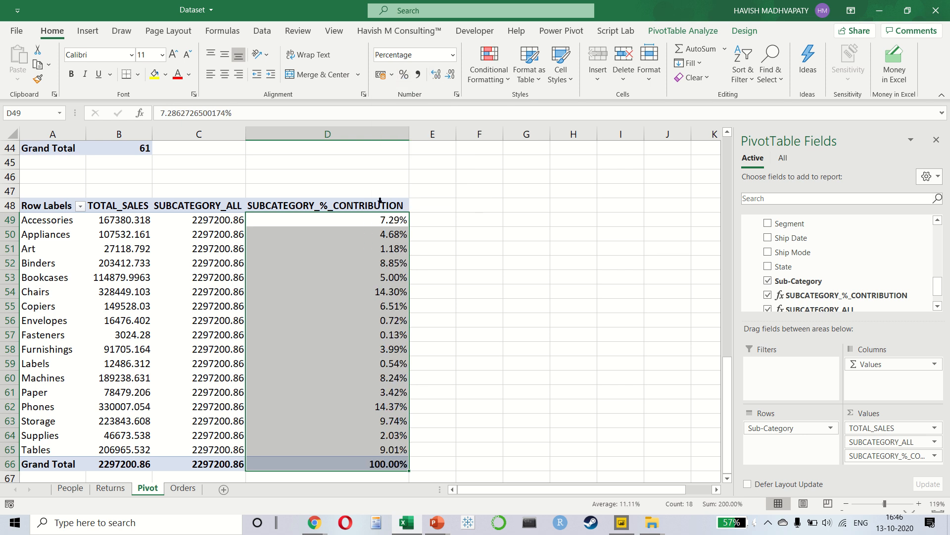
click(378, 282)
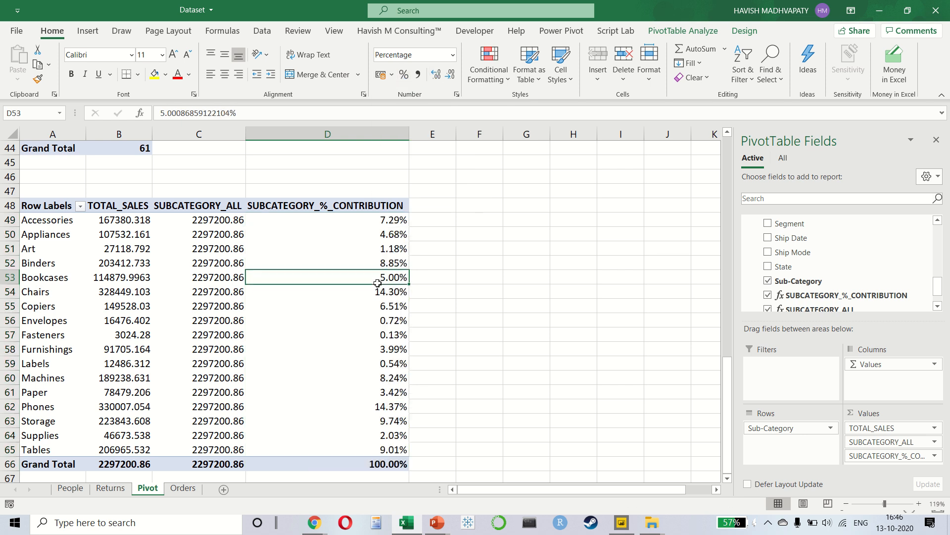
click(364, 401)
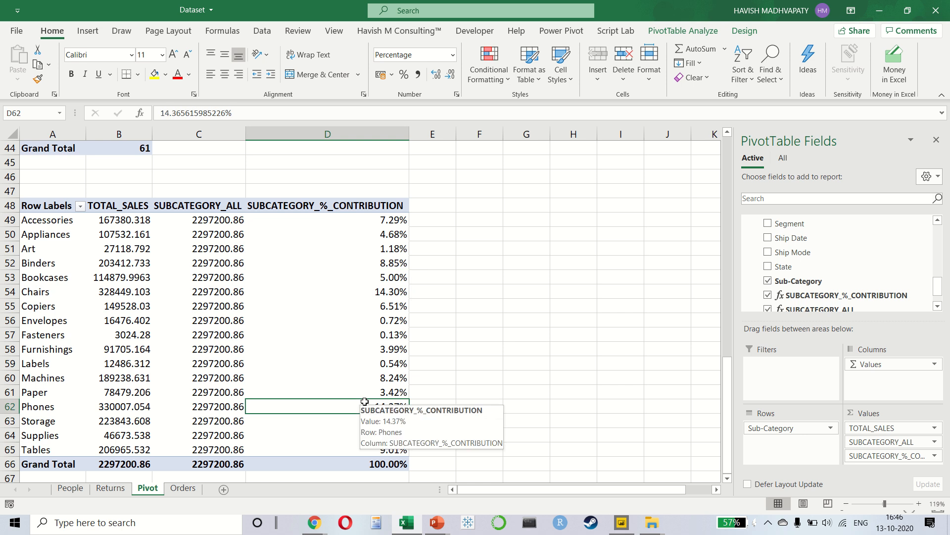
click(340, 464)
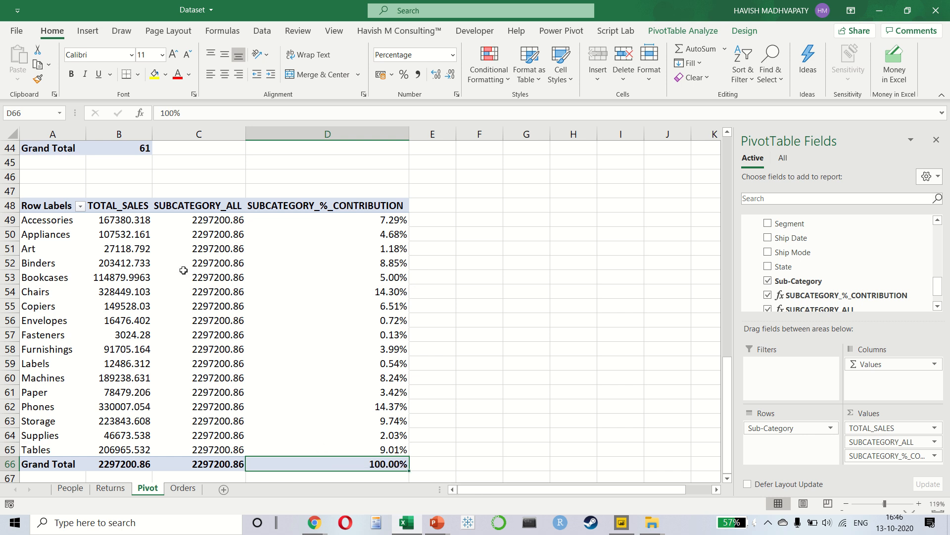
- Try showing TOTAL_SALES as % of Column Total to compare it with SUBCATEGORY_%_CONTRIBUTION, and undo the change
click(126, 219)
right_click(126, 219)
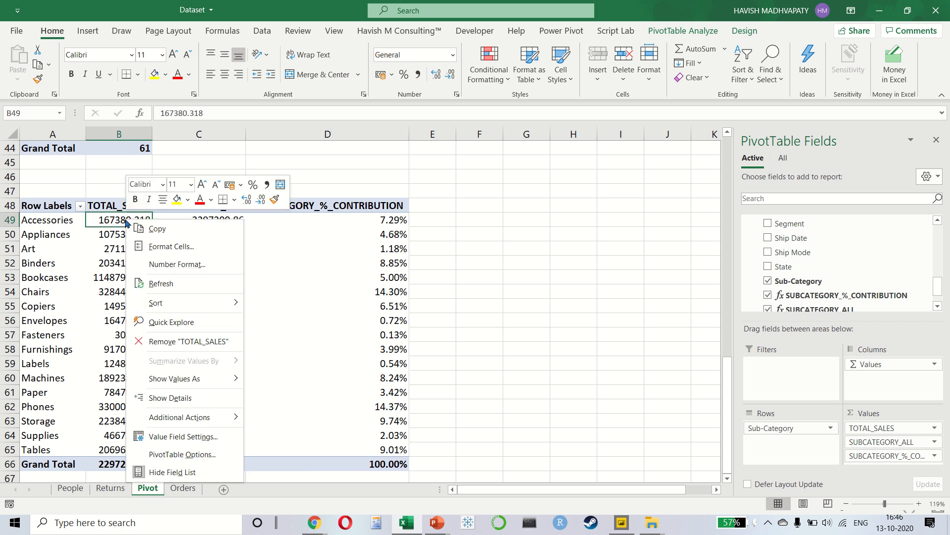
mouse_move(233, 380)
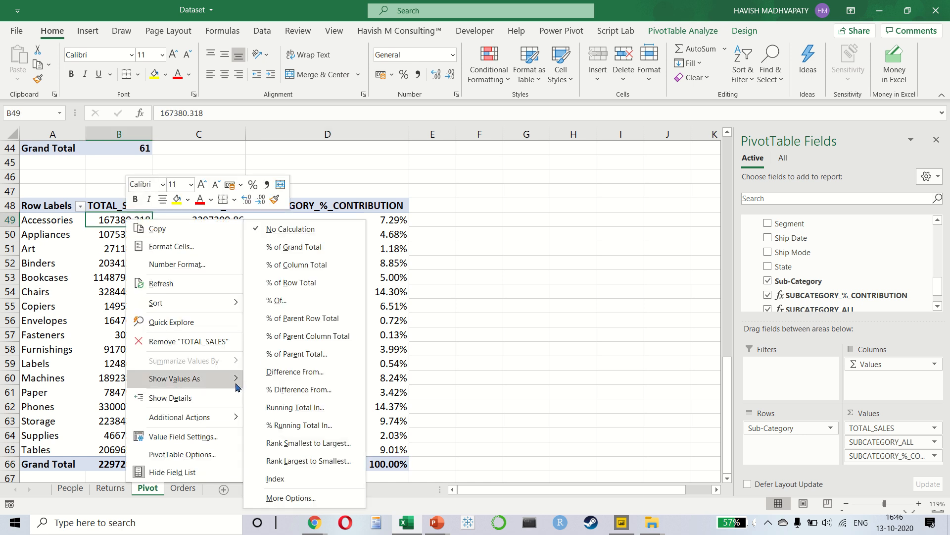
click(307, 264)
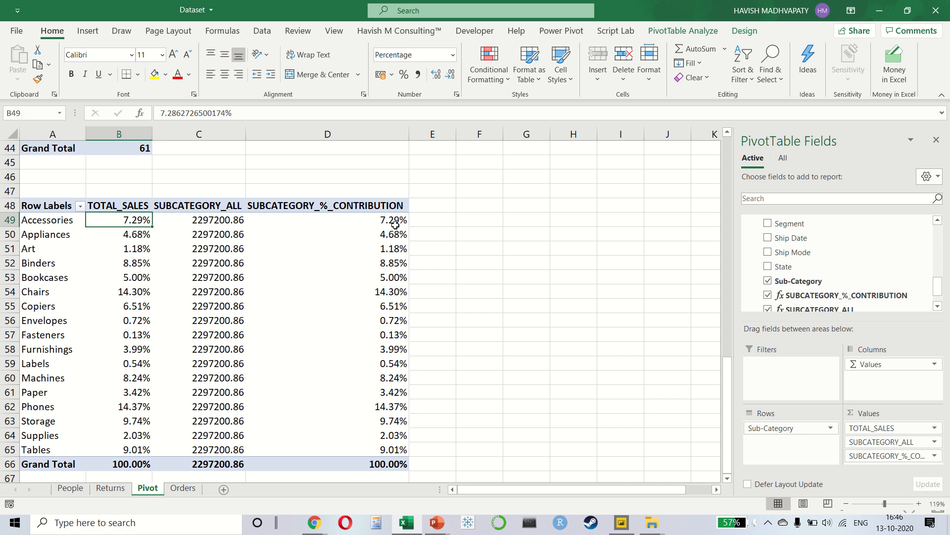
click(346, 129)
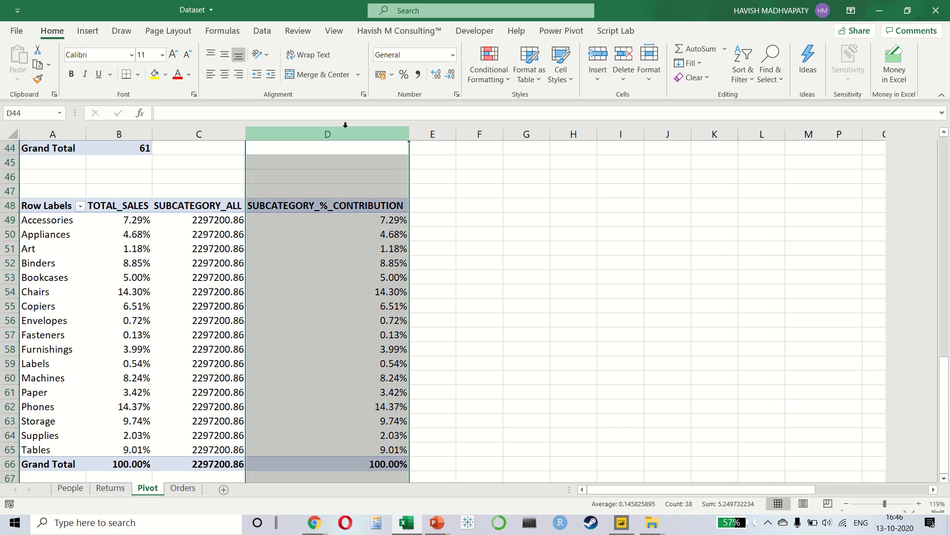
ctrl+click(138, 131)
click(152, 230)
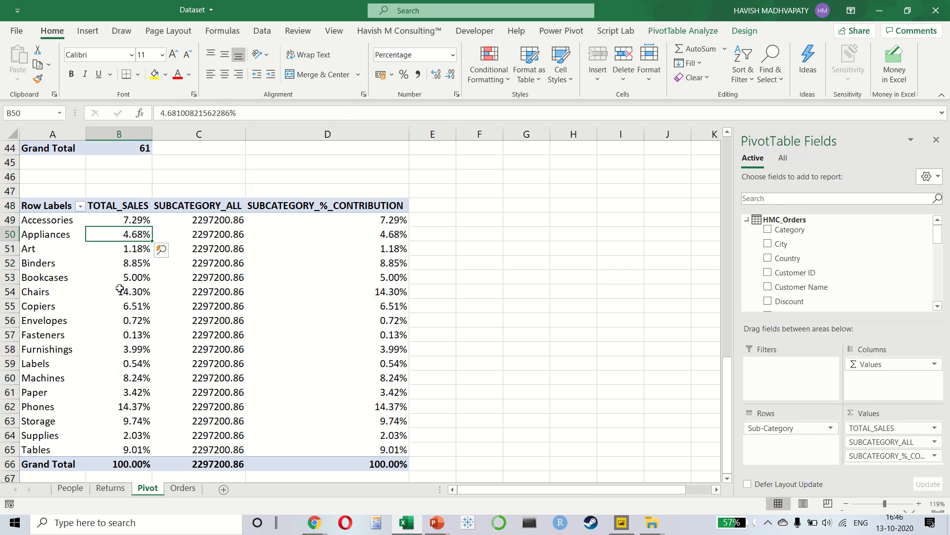
key(ctrl+z)
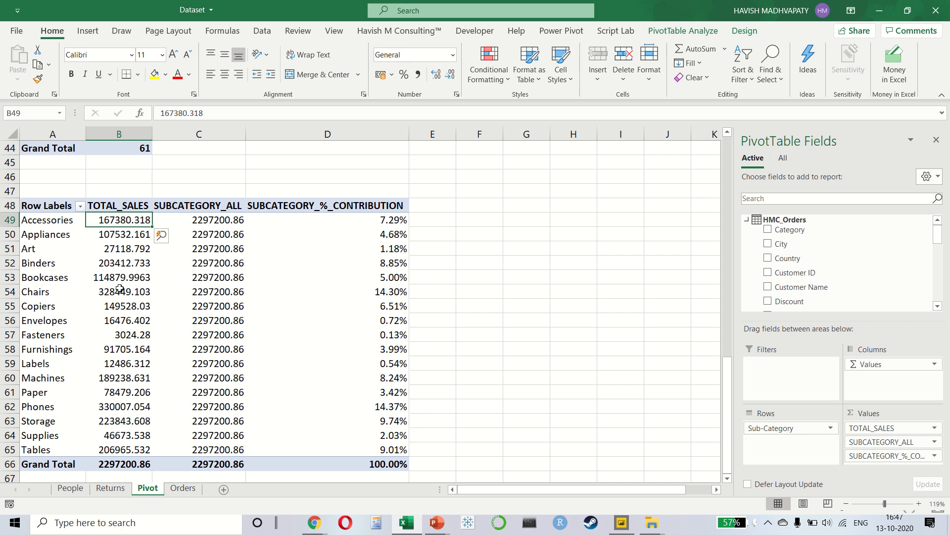
- Switch to the DAX COURSE slides in PowerPoint, highlight the line "Compare Top Region Against Rest", and return to the Excel workbook
key(alt+Tab)
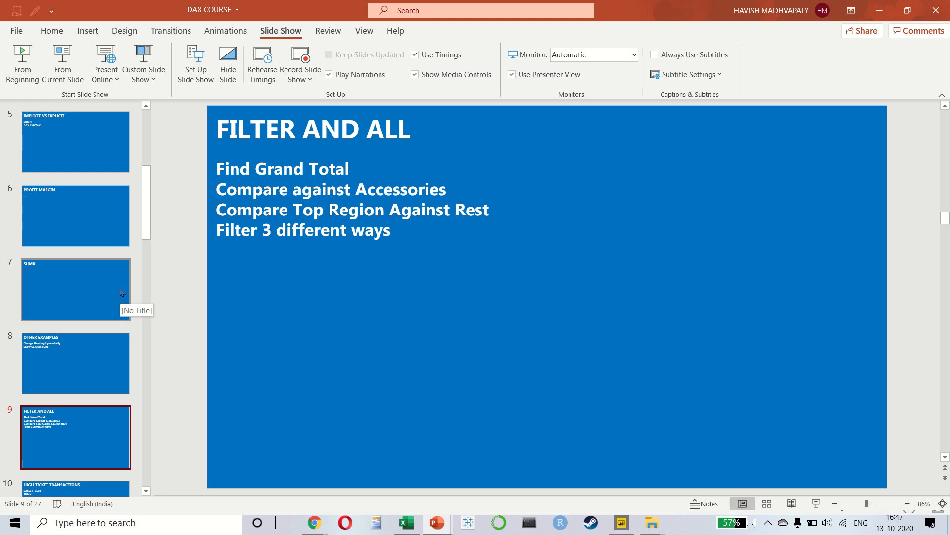
click(265, 193)
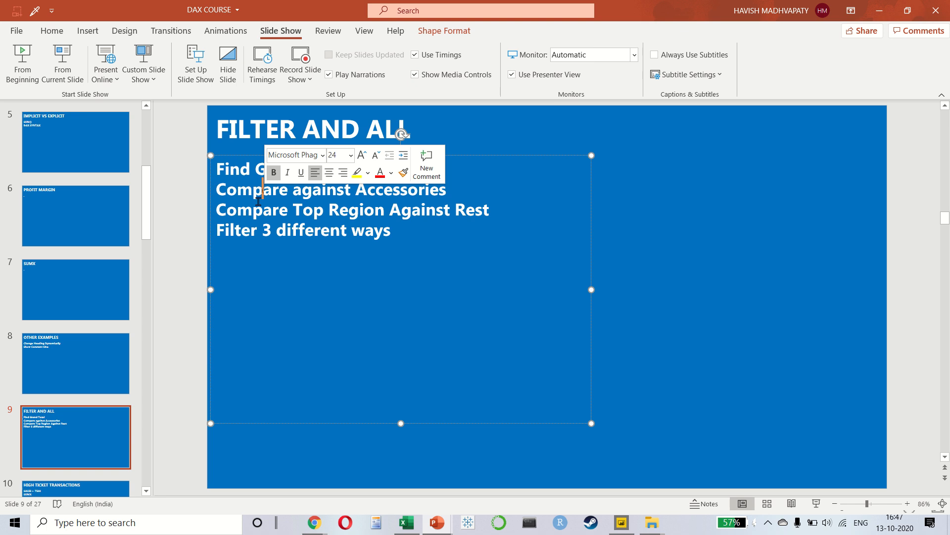
drag(254, 209, 492, 208)
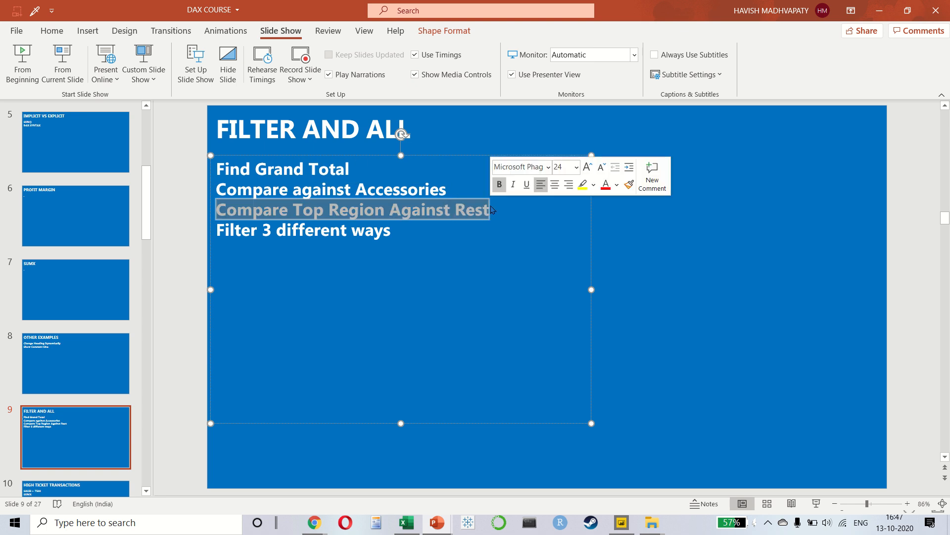
key(alt+Tab)
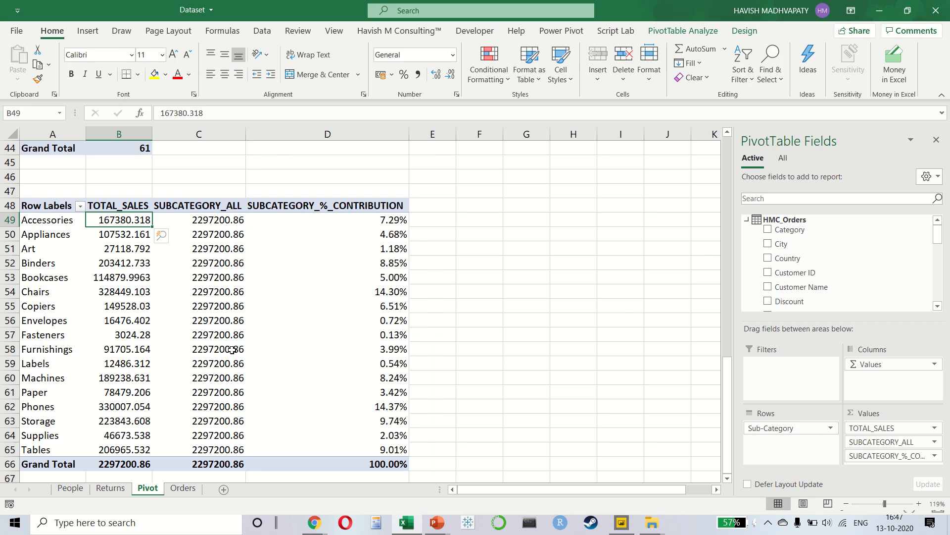
- Copy the whole sub-category pivot table and paste the duplicate below it at cell A70
click(232, 349)
key(ctrl+a)
key(ctrl+c)
scroll(231, 349, down, 5)
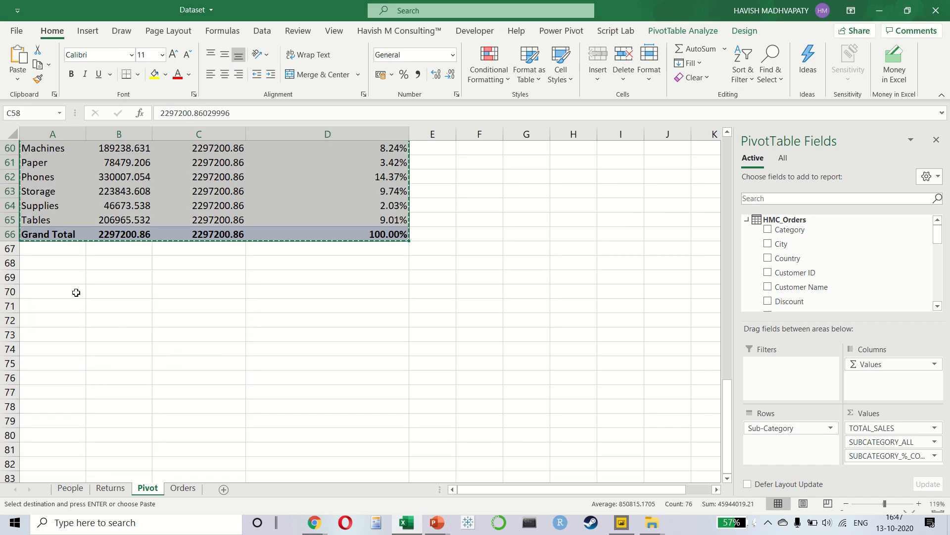
click(76, 293)
key(ctrl+v)
scroll(273, 358, down, 3)
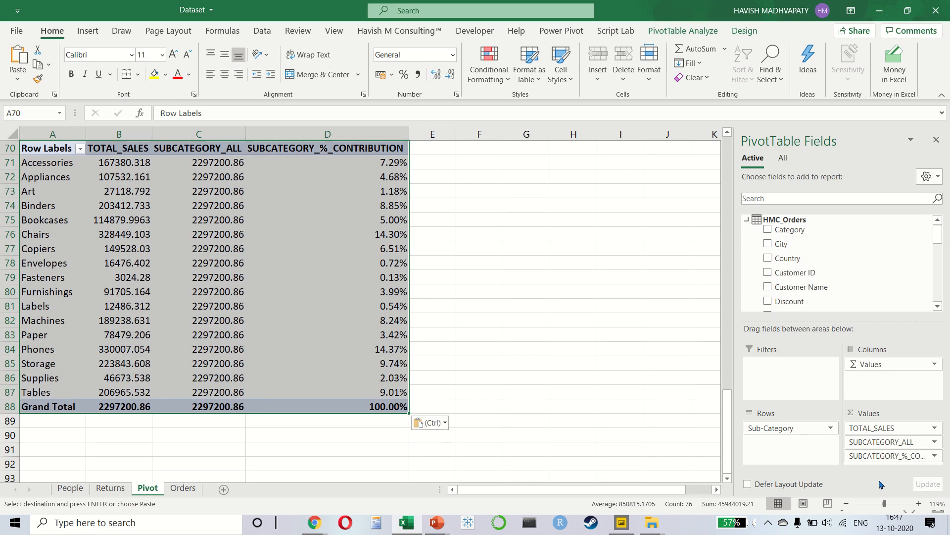
- In the copied pivot, remove SUBCATEGORY_ALL and SUBCATEGORY_%_CONTRIBUTION from the values and replace Sub-Category with Region in the rows
drag(876, 455, 709, 406)
drag(859, 442, 681, 369)
click(750, 198)
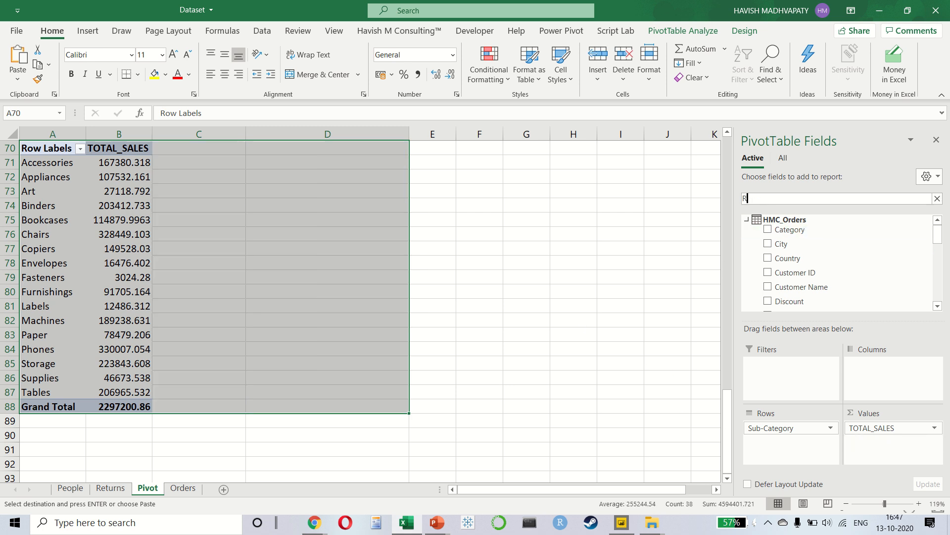
text(REG)
drag(869, 234, 446, 327)
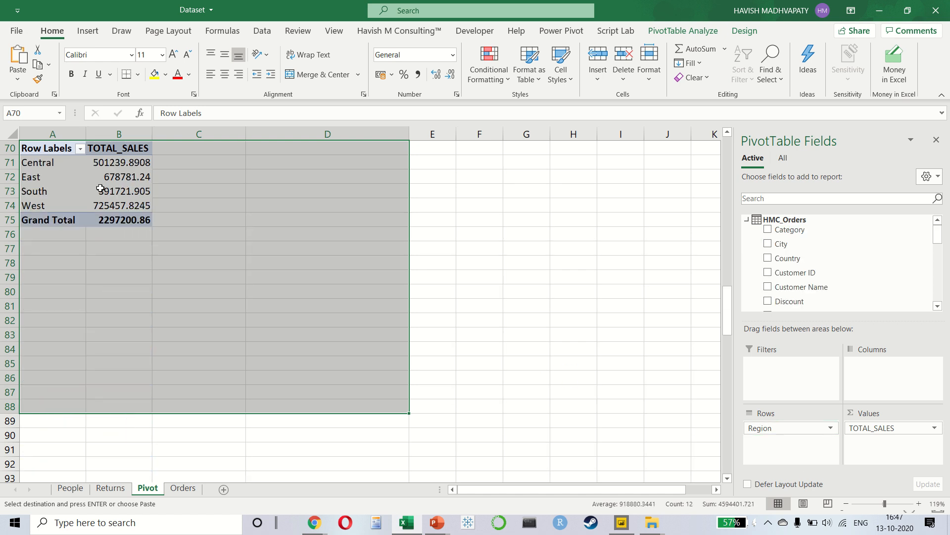
- Sort the regions in the new pivot by TOTAL_SALES from largest to smallest
click(101, 191)
right_click(102, 191)
mouse_move(203, 272)
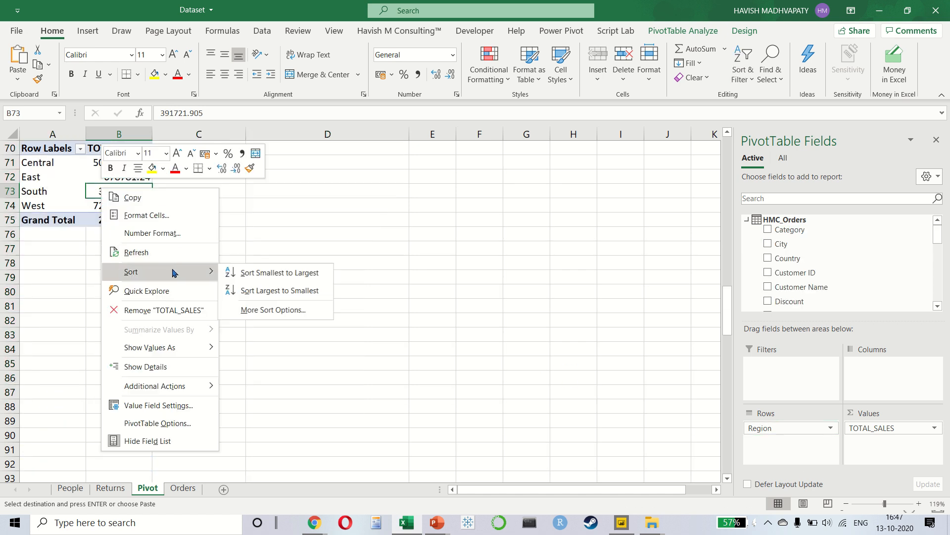
click(264, 292)
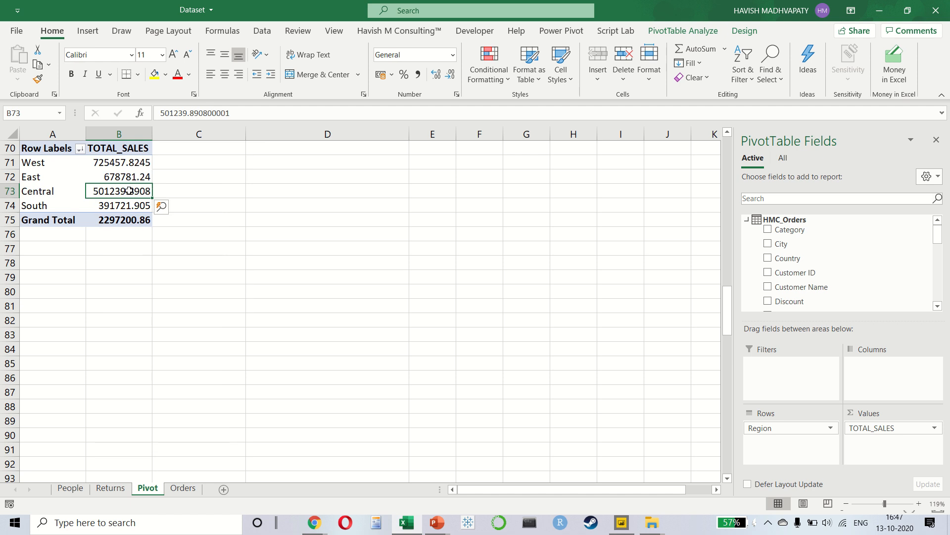
- Format the TOTAL_SALES values of the region pivot, including the grand total, to show no decimals
ctrl+scroll(127, 191, up, 1)
scroll(151, 286, up, 2)
drag(146, 313, 149, 379)
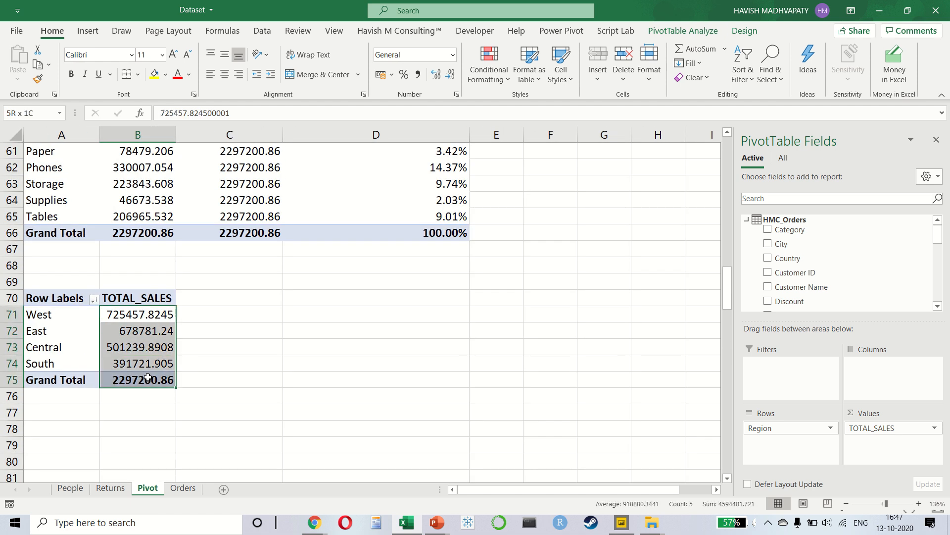
click(450, 75)
click(450, 75)
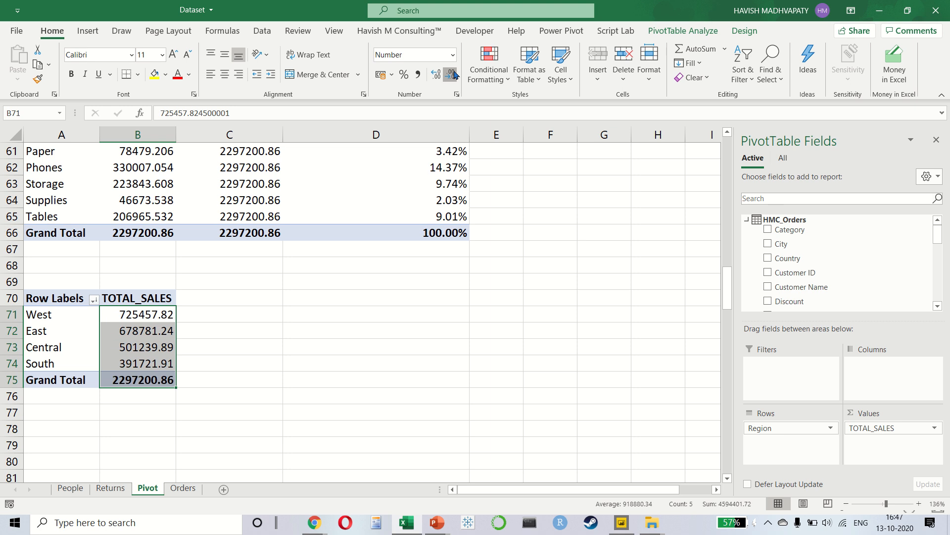
click(450, 75)
click(450, 75)
mouse_move(149, 325)
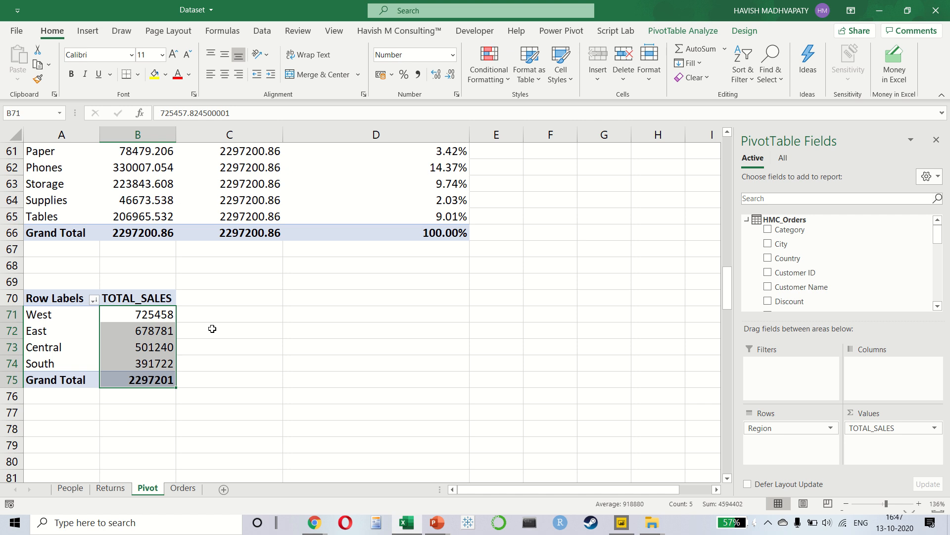
- Try to group the East, Central and South row labels in the region pivot
drag(67, 330, 60, 355)
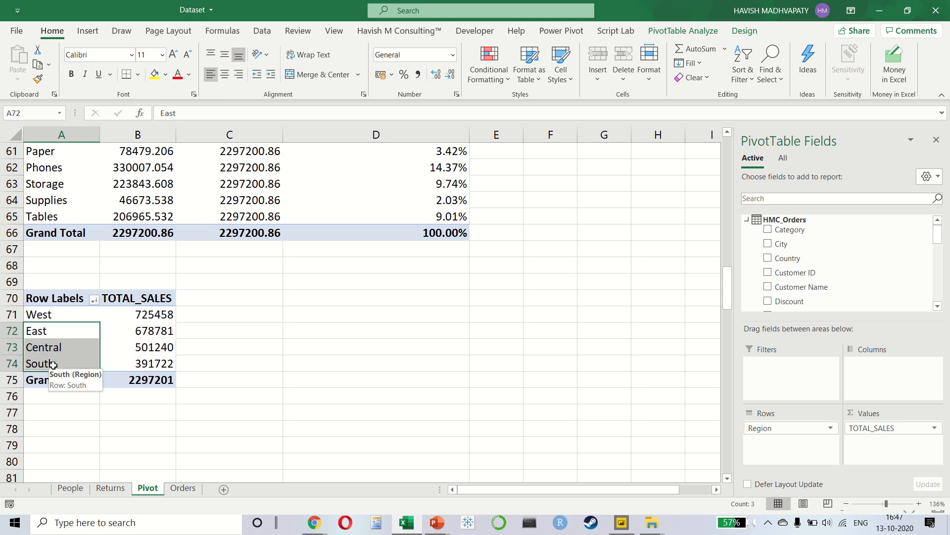
right_click(54, 369)
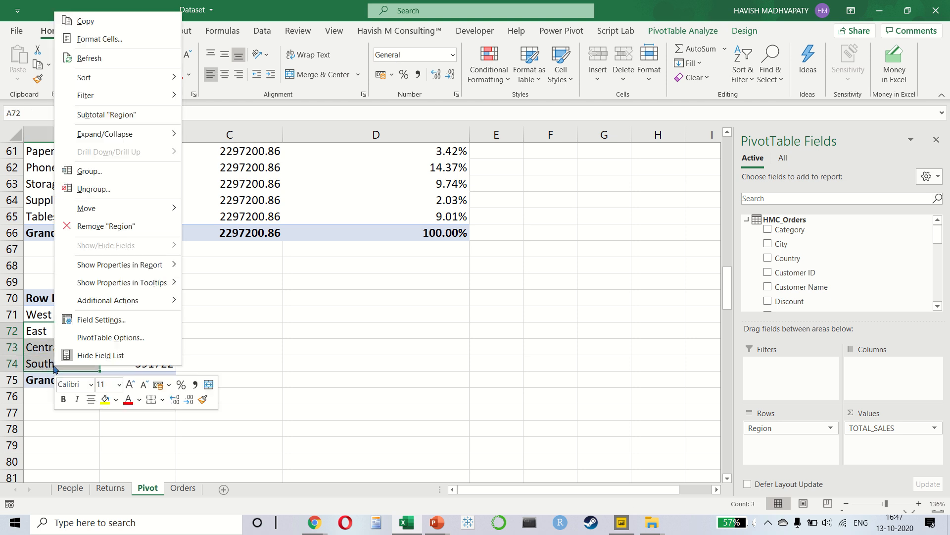
click(108, 170)
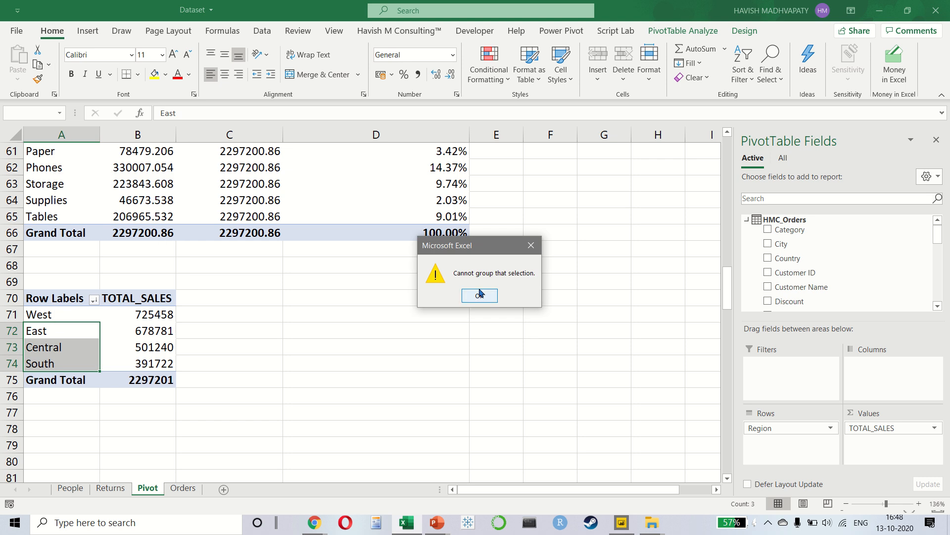
click(479, 294)
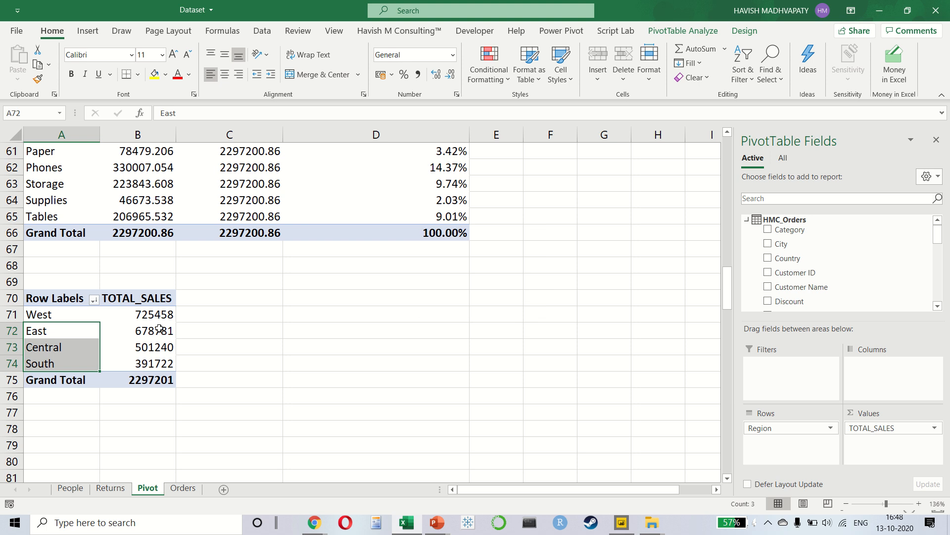
- Start a new measure in the HMC_Orders table from the region pivot and name it SALES_ONLYWEST
click(139, 358)
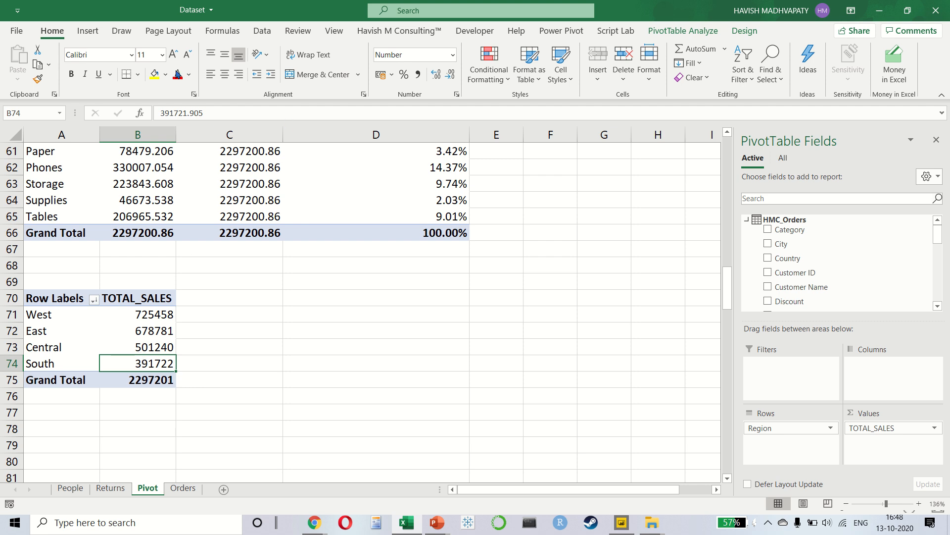
click(567, 34)
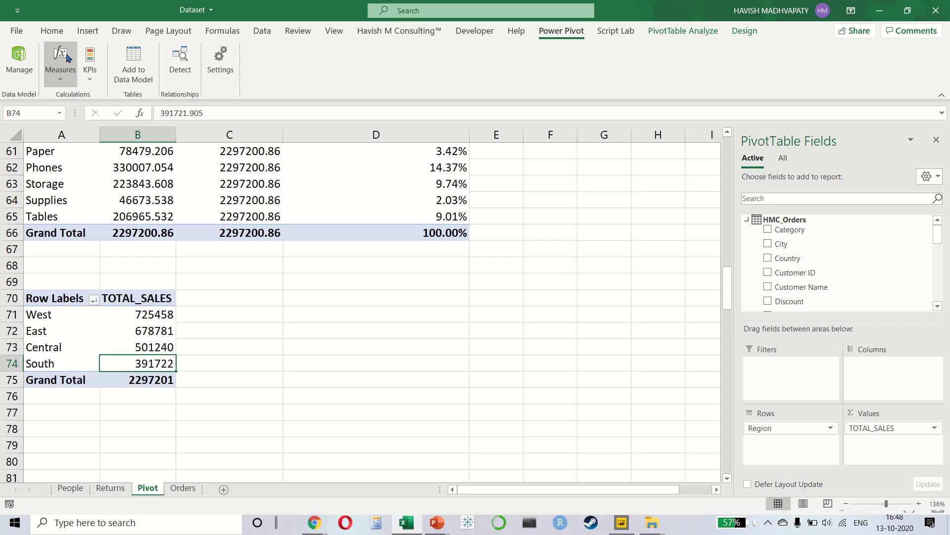
click(60, 69)
click(91, 96)
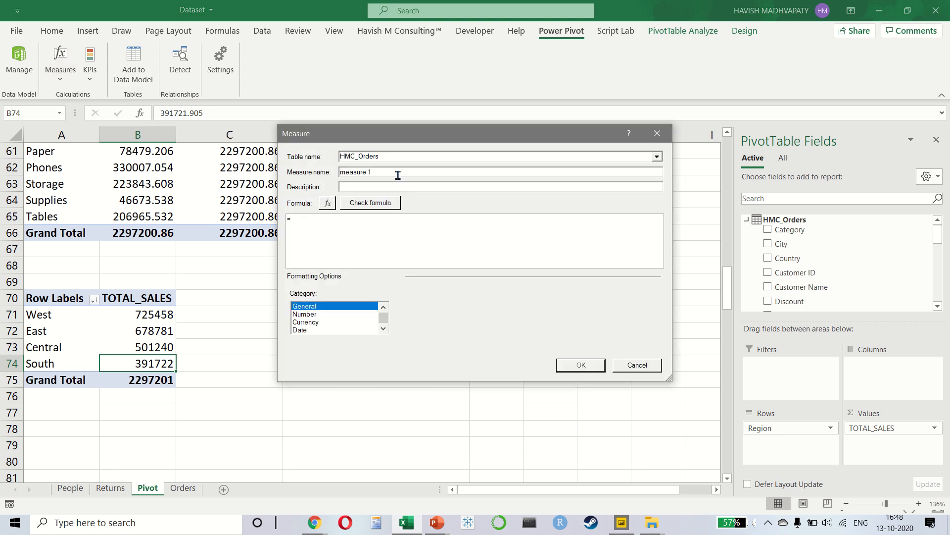
double_click(393, 173)
text(SALES_ONLYWEST)
- Enter the measure formula =CALCULATE([TOTAL_SALES], FILTER(HMC_Orders, HMC_Orders[Region] = "West"))
click(319, 228)
text(CALC)
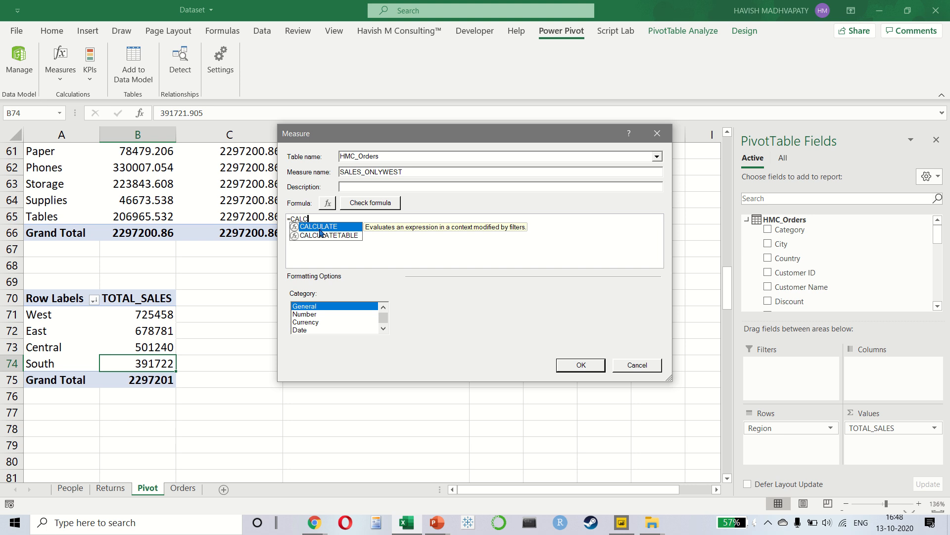
key(Tab)
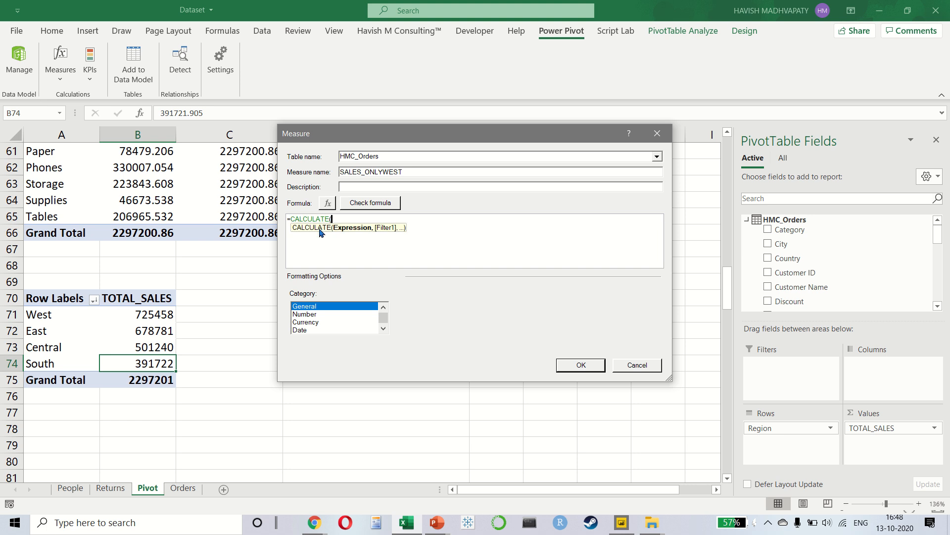
text([T)
key(Tab)
text(, FILTER)
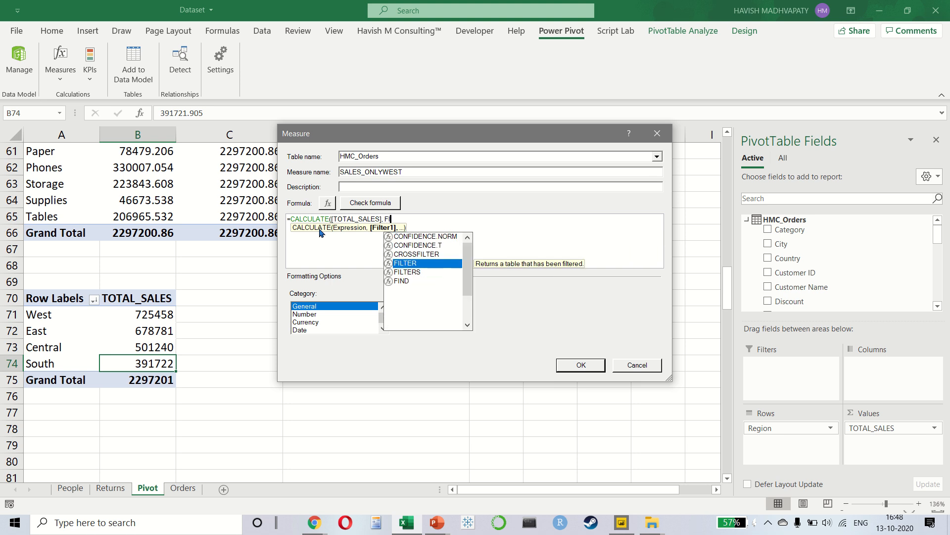
key(Tab)
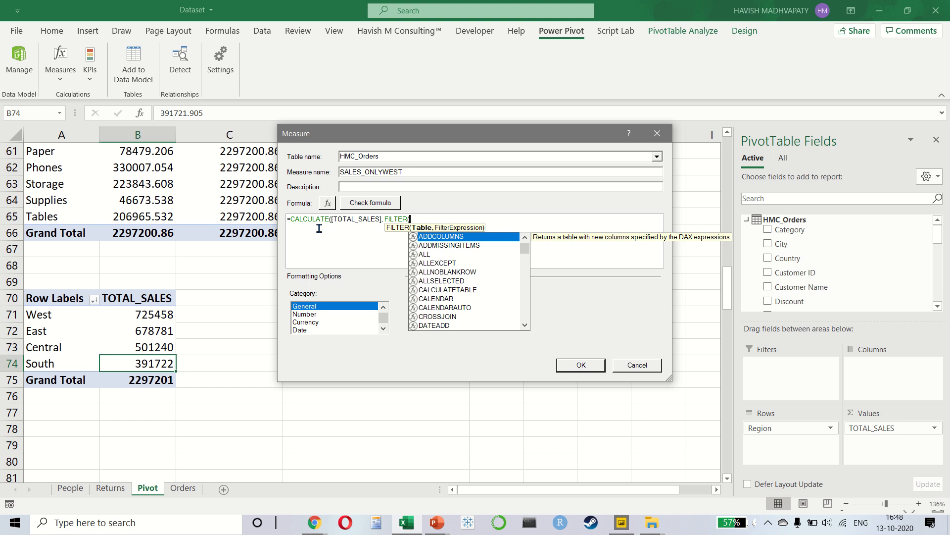
text(HMC_Orders)
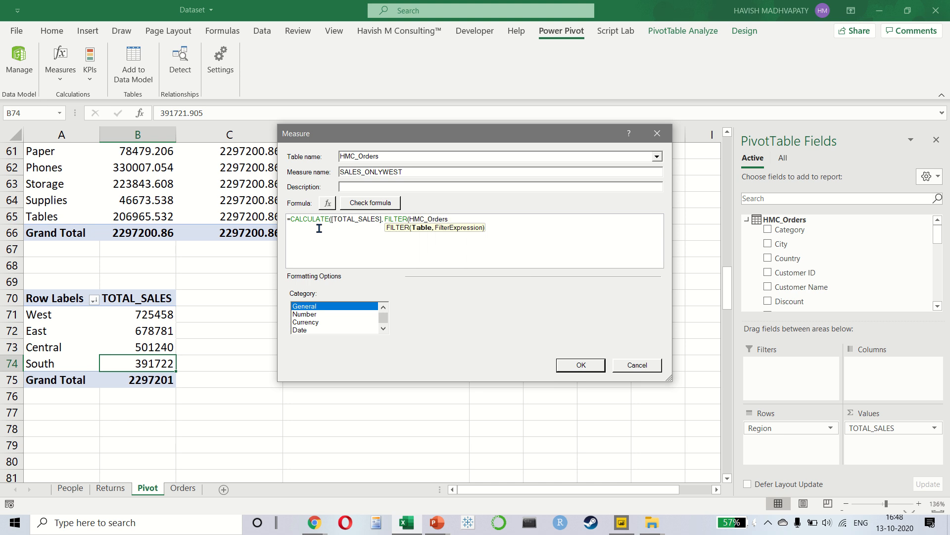
text(, HMC_Orders[Region])
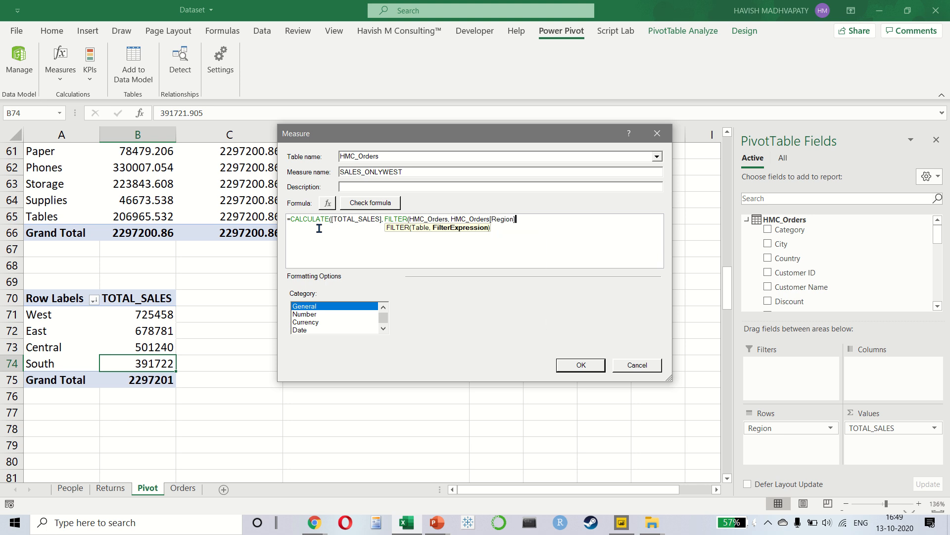
text( = "w)
text(est"))
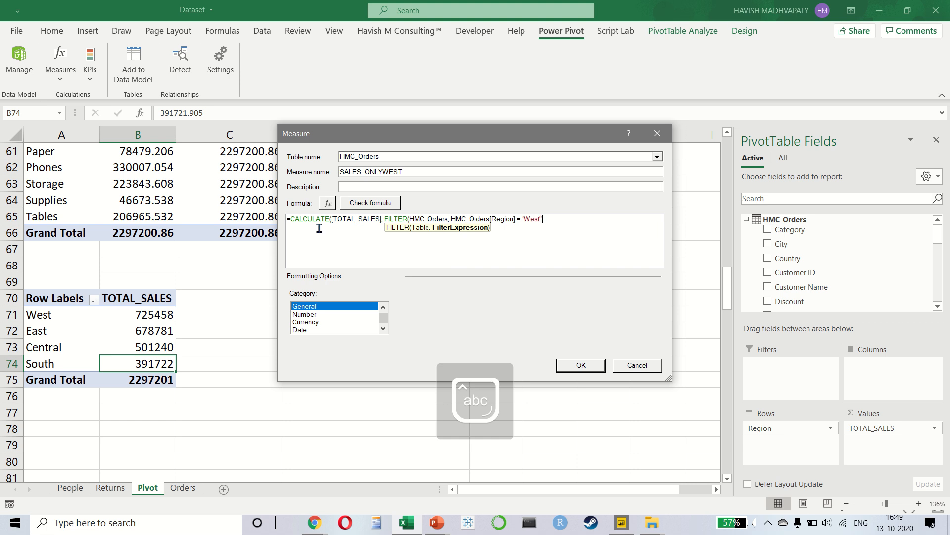
text())
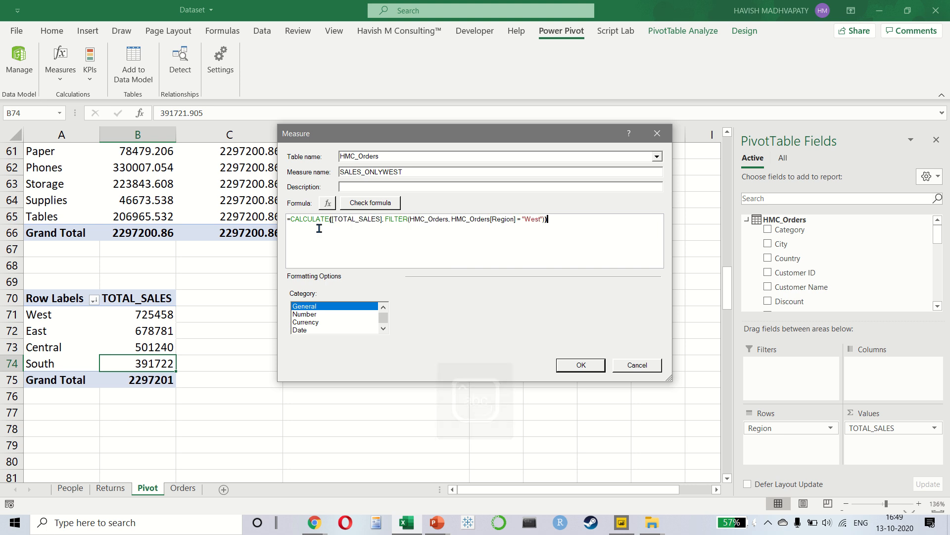
- Check the SALES_ONLYWEST formula for errors, review its filter and expression arguments, and save the measure
click(392, 203)
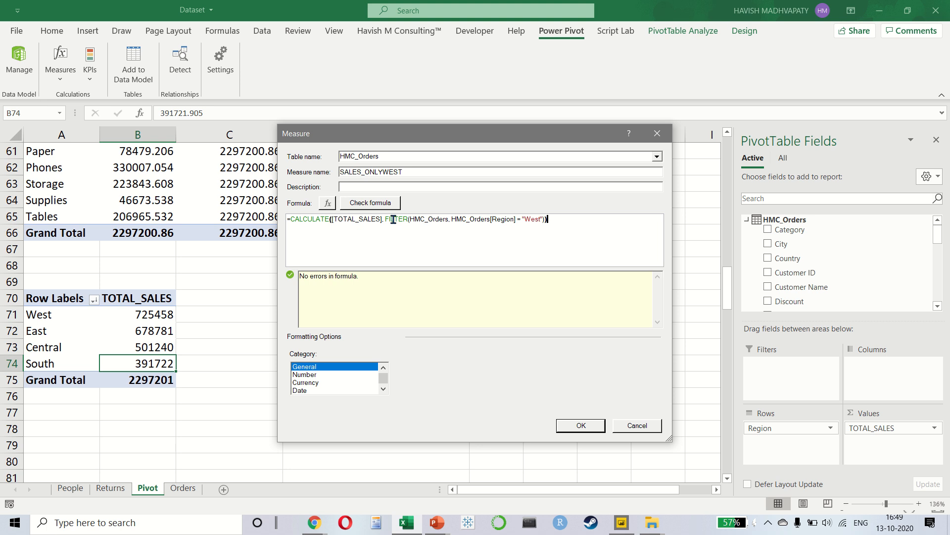
drag(391, 218, 551, 219)
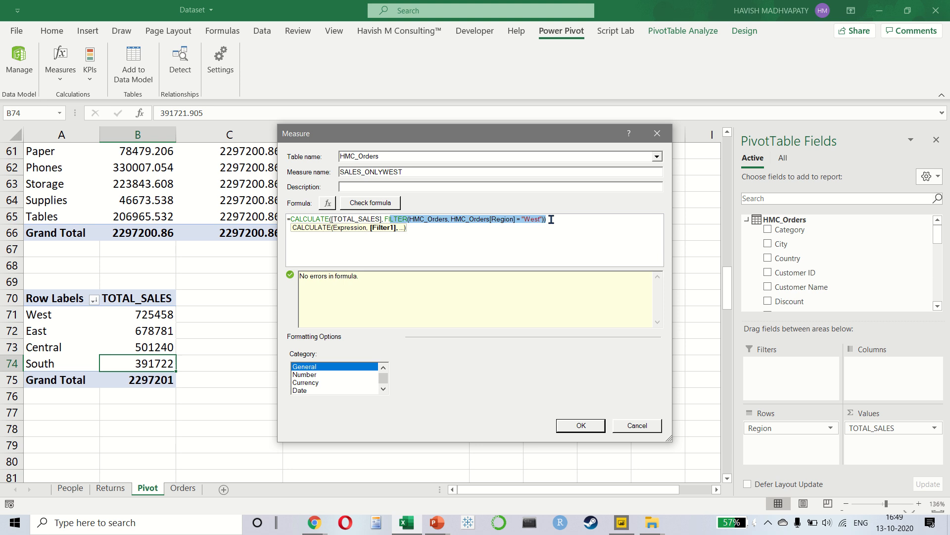
drag(333, 219, 380, 219)
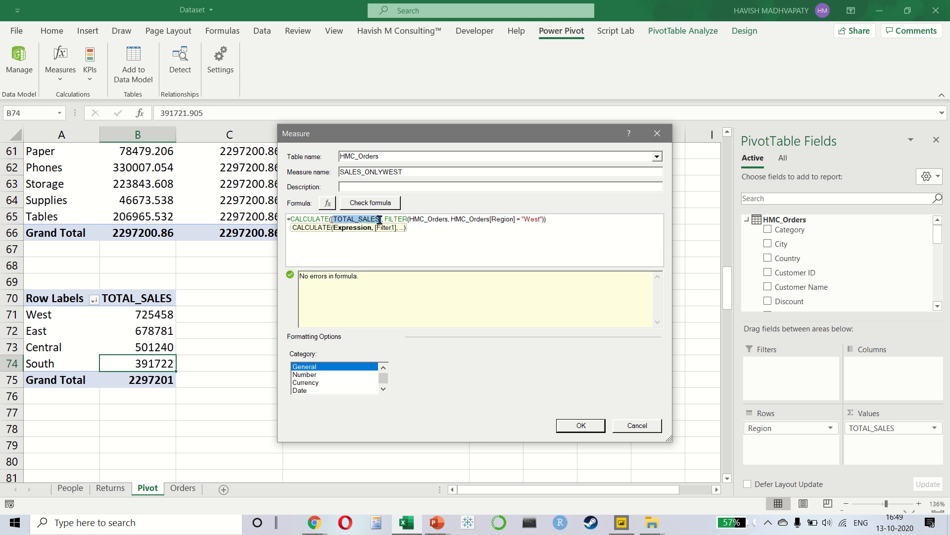
click(582, 425)
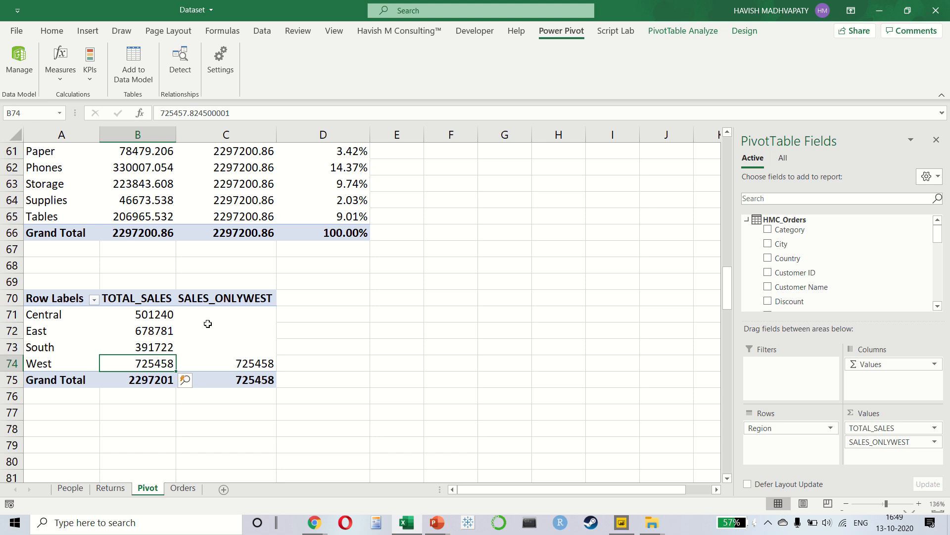
- Replace Region with Sub-Category in the rows of the pivot containing TOTAL_SALES and SALES_ONLYWEST
mouse_move(237, 356)
drag(764, 428, 641, 374)
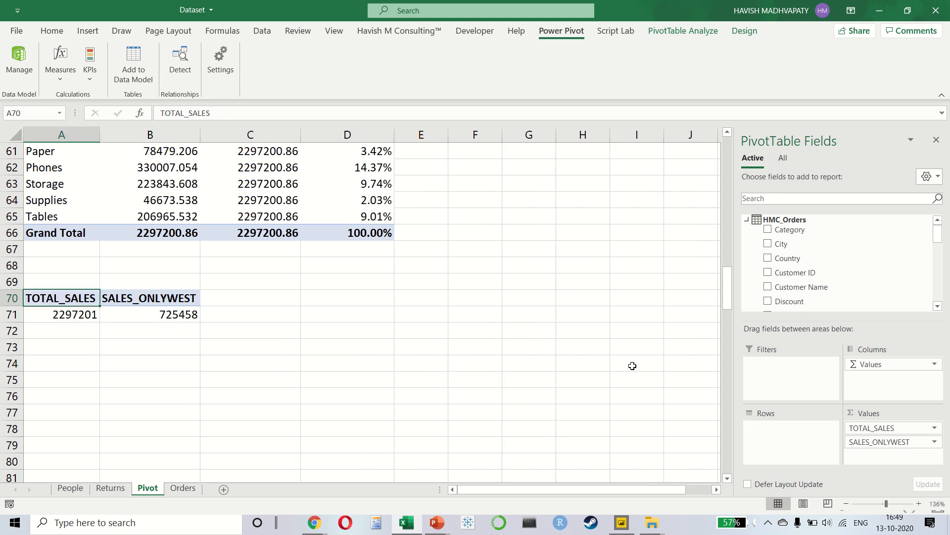
click(821, 201)
text(sub)
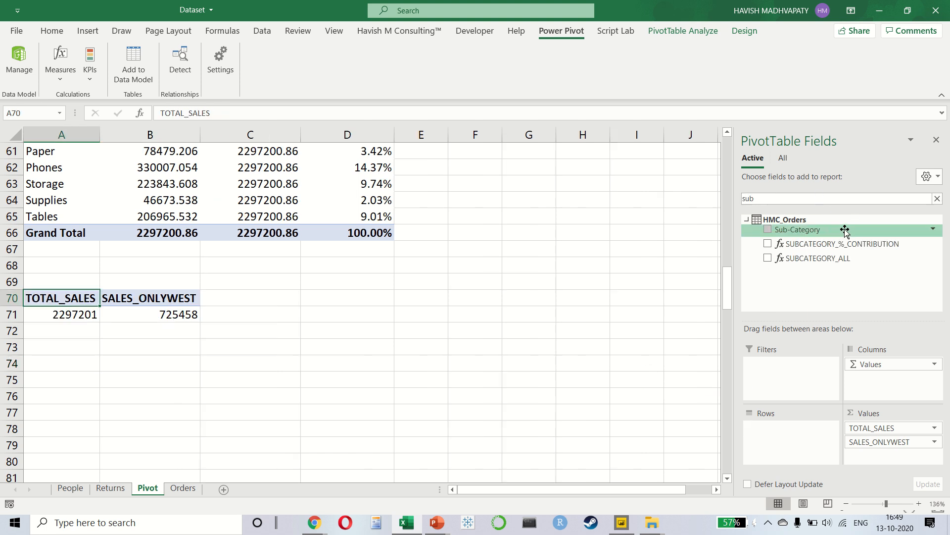
drag(843, 229, 792, 429)
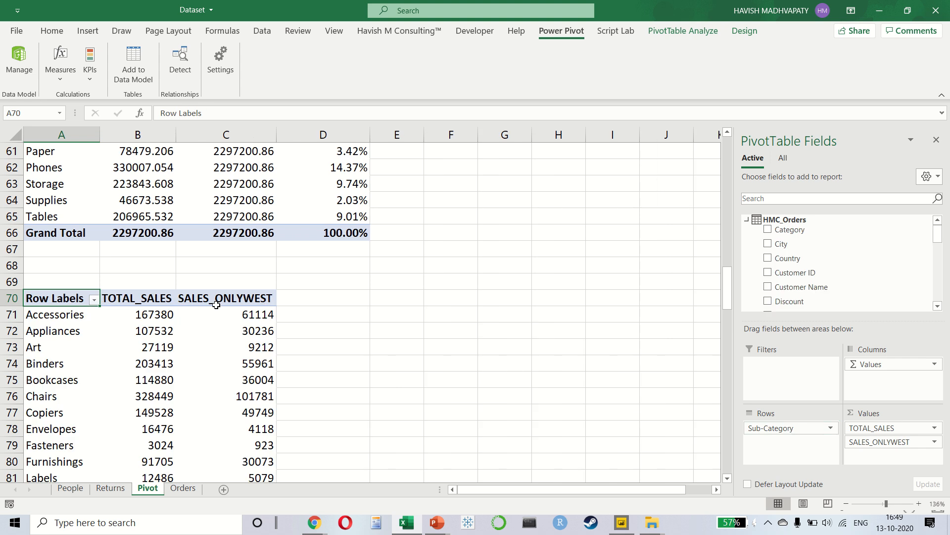
- Start another new measure in the HMC_Orders table and name it SALES_EXCEPTWEST
scroll(217, 305, down, 4)
scroll(216, 307, down, 2)
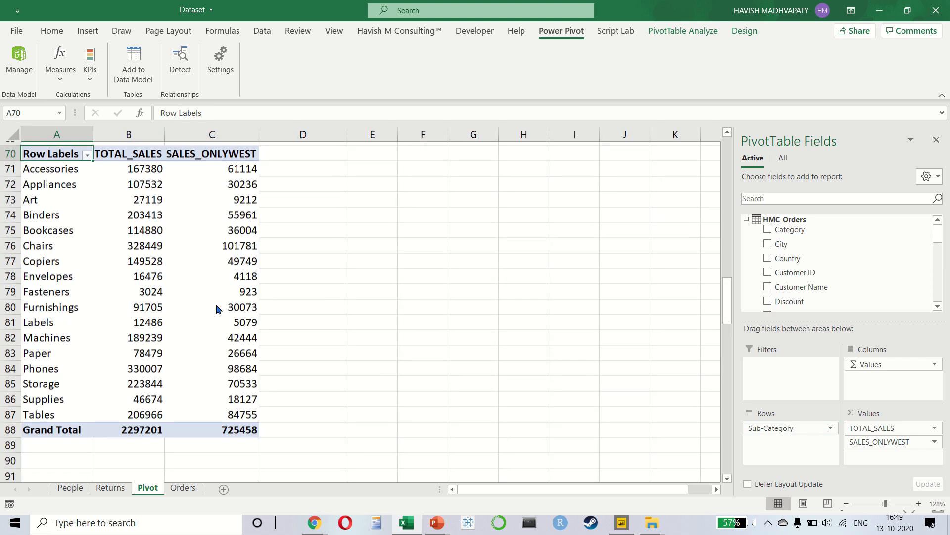
click(138, 165)
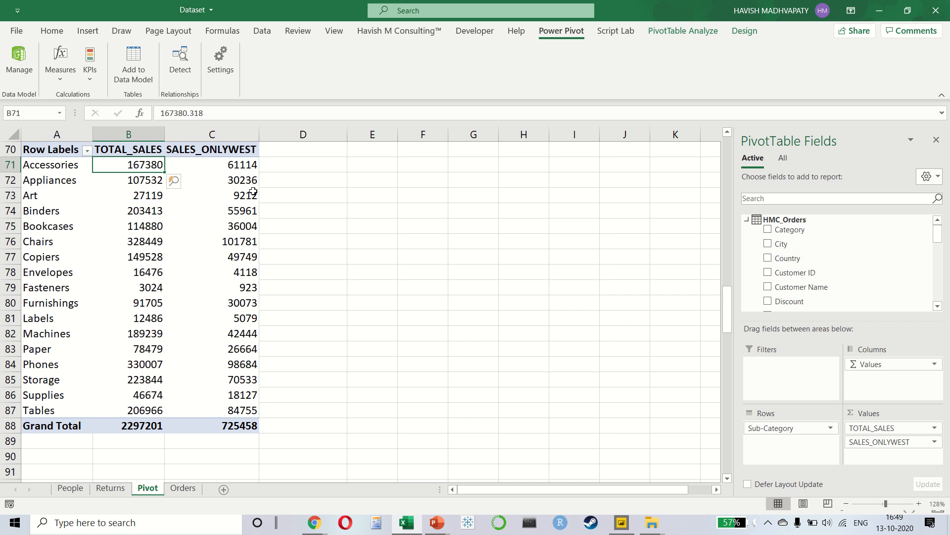
mouse_move(254, 192)
click(239, 165)
click(60, 62)
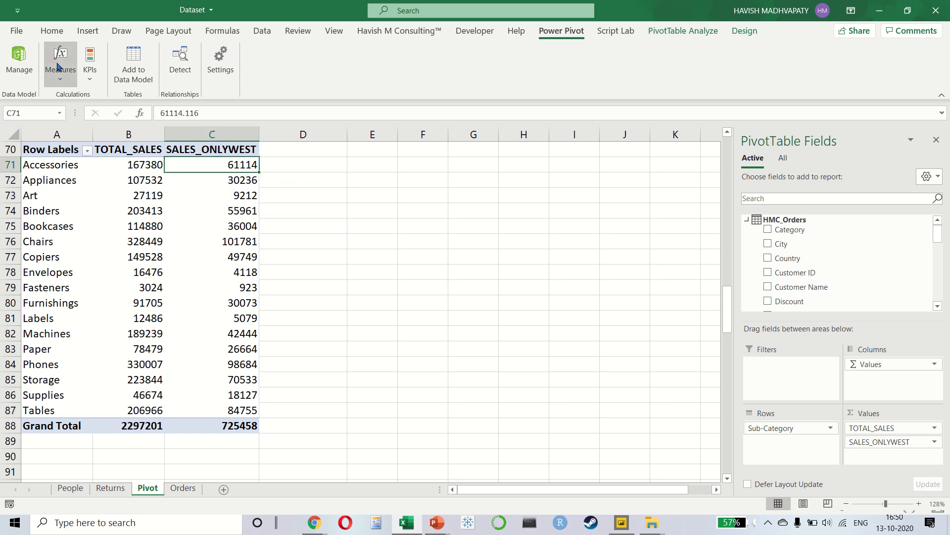
click(84, 101)
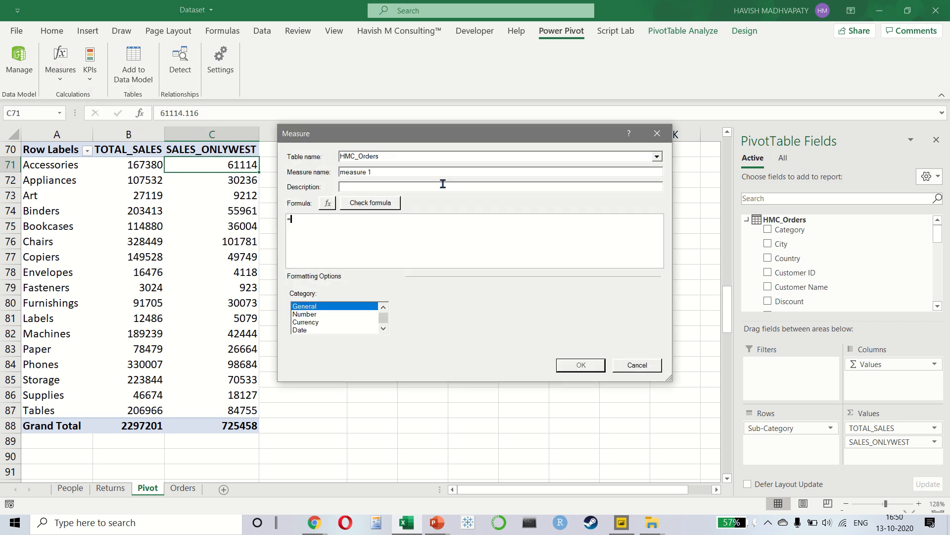
text(total)
key(BackSpace)
key(BackSpace)
key(BackSpace)
key(BackSpace)
key(BackSpace)
key(Caps_Lock)
text(SALES)
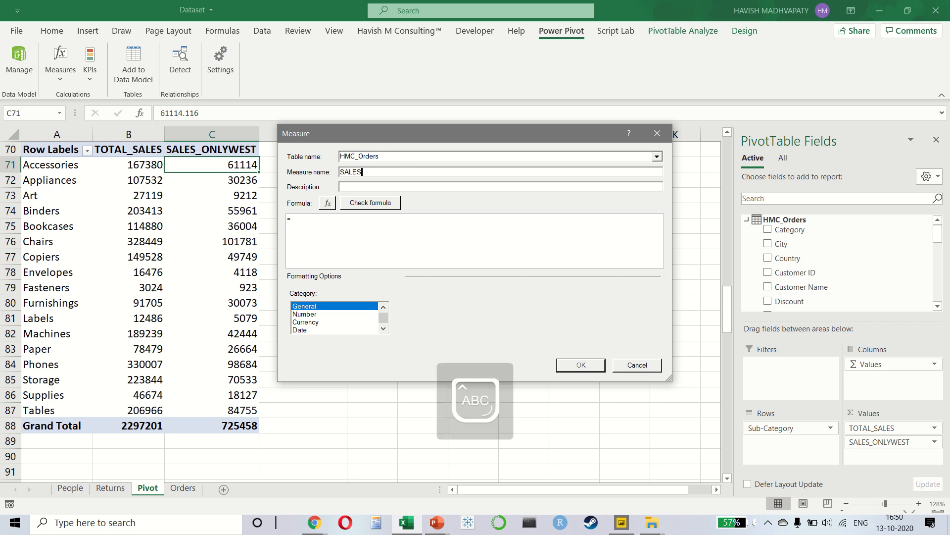
text(_EXCEL)
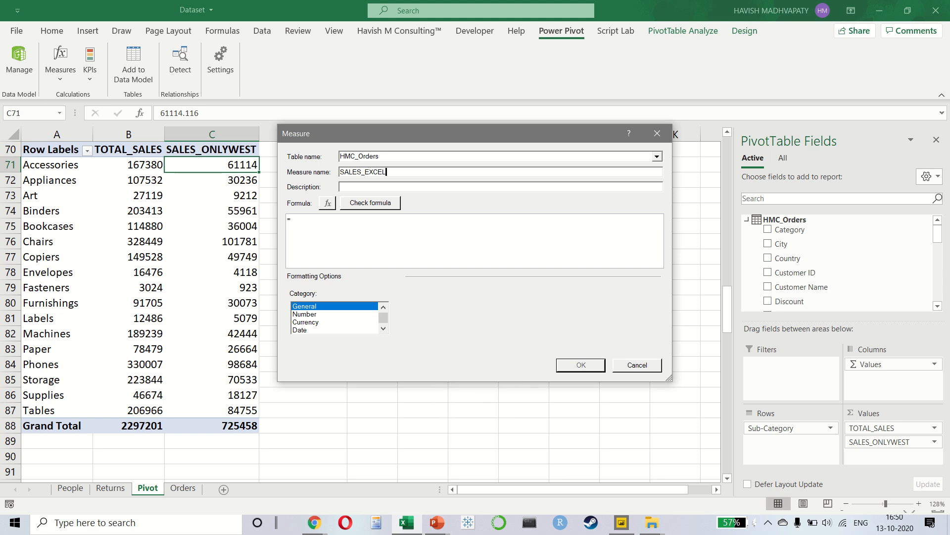
text(PTWEST)
- Enter the formula =CALCULATE([TOTAL_SALES], FILTER(HMC_Orders, HMC_Orders[Region] <> "West") for the new measure
key(Tab)
key(Tab)
key(Tab)
key(Tab)
text(CALCULATE()
text([TOTAL_SALES])
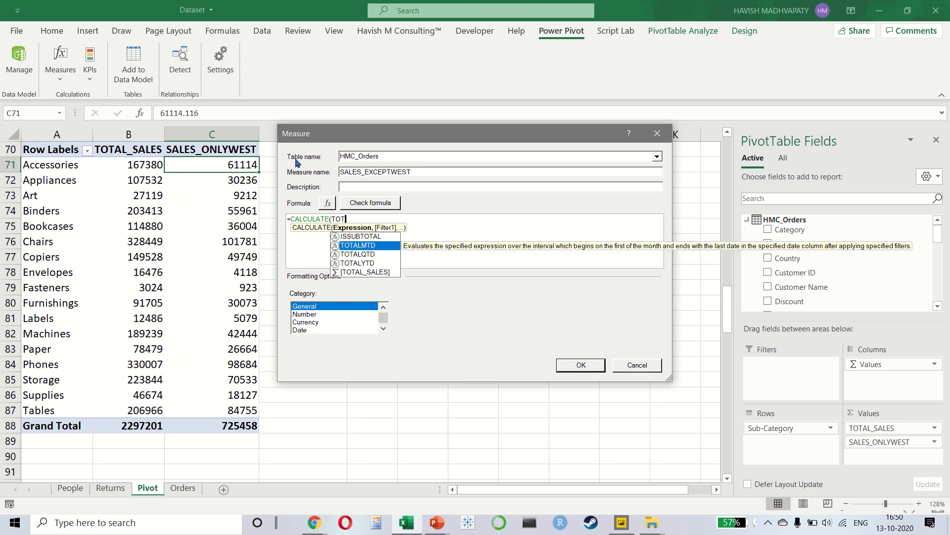
text(,)
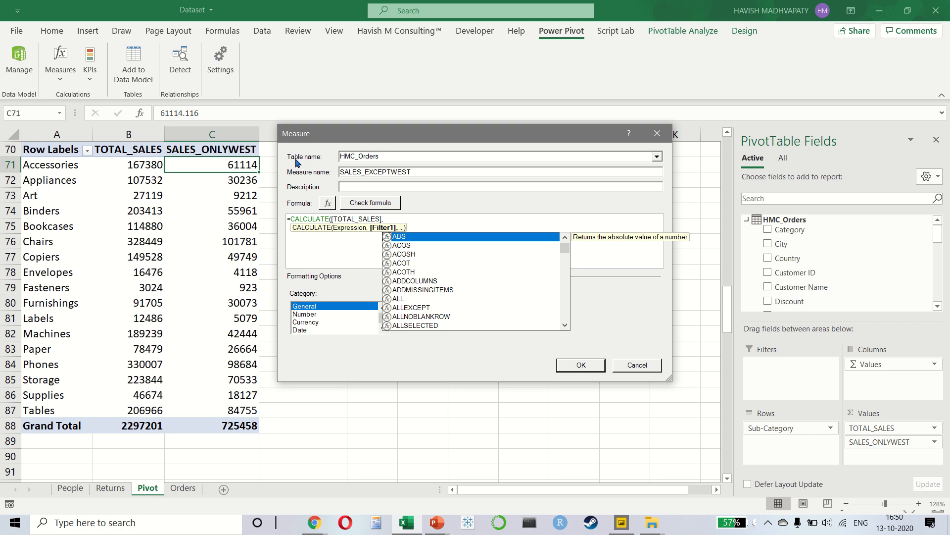
text( FILTER()
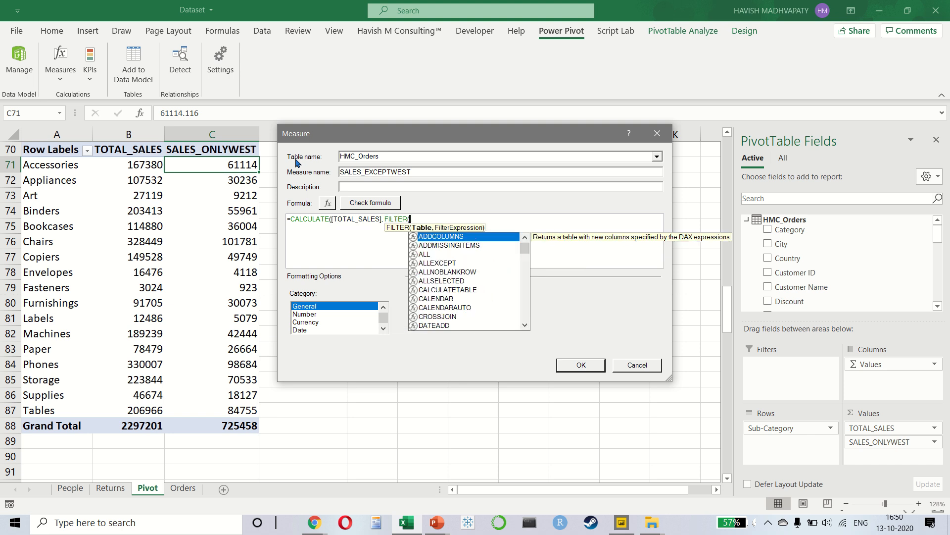
text(HMC_Orders, )
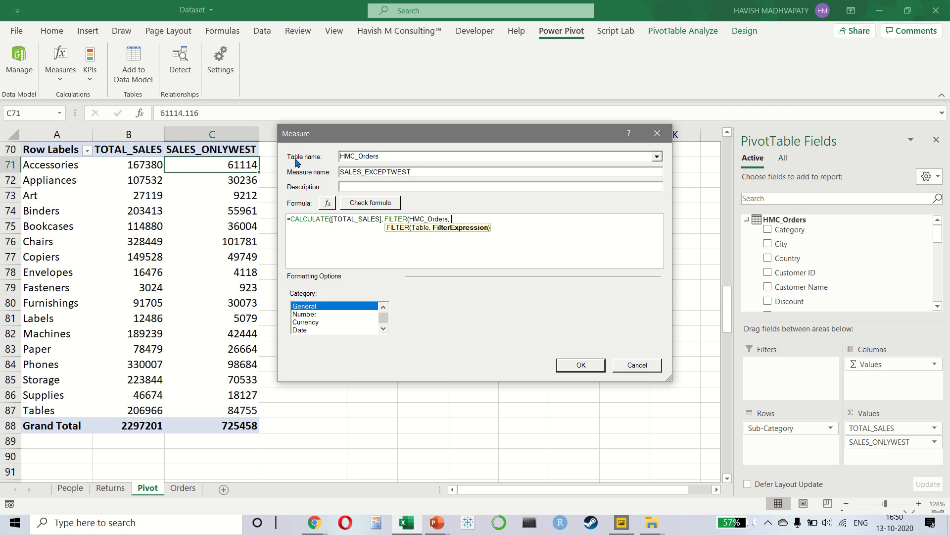
text(HMC_Orders[Region] <)
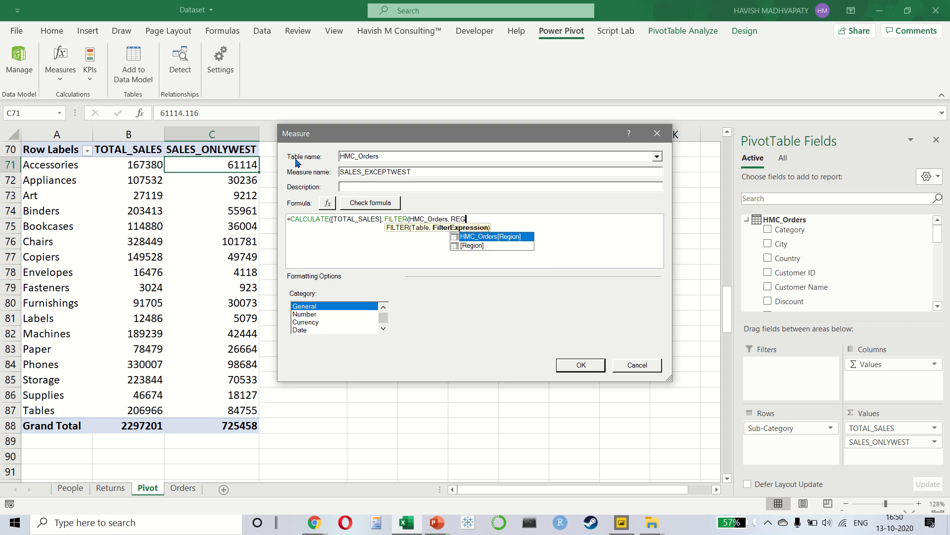
text(> "w)
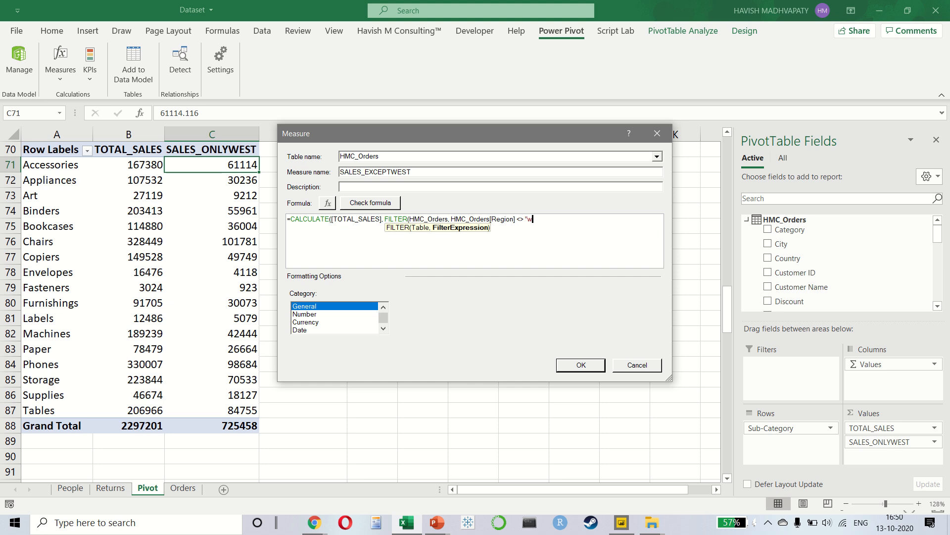
key(BackSpace)
text(W)
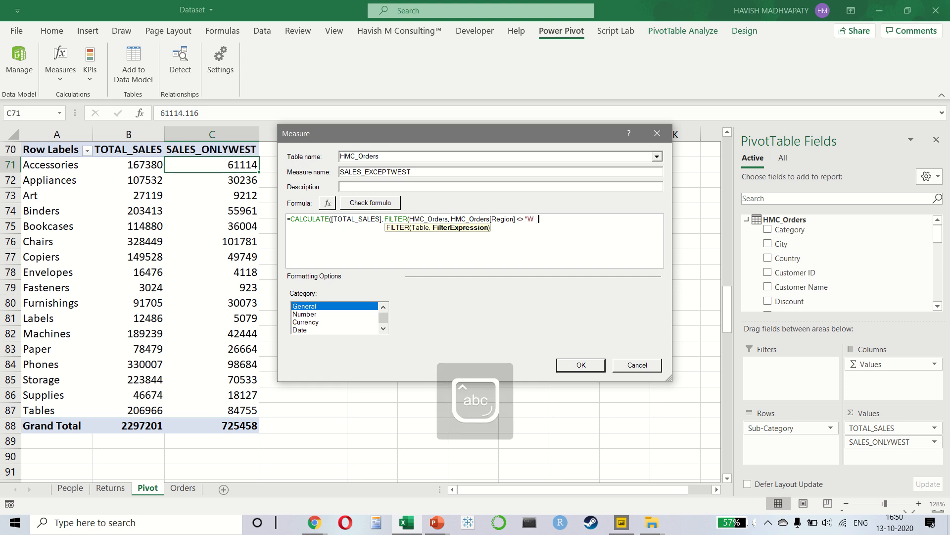
text(est"))
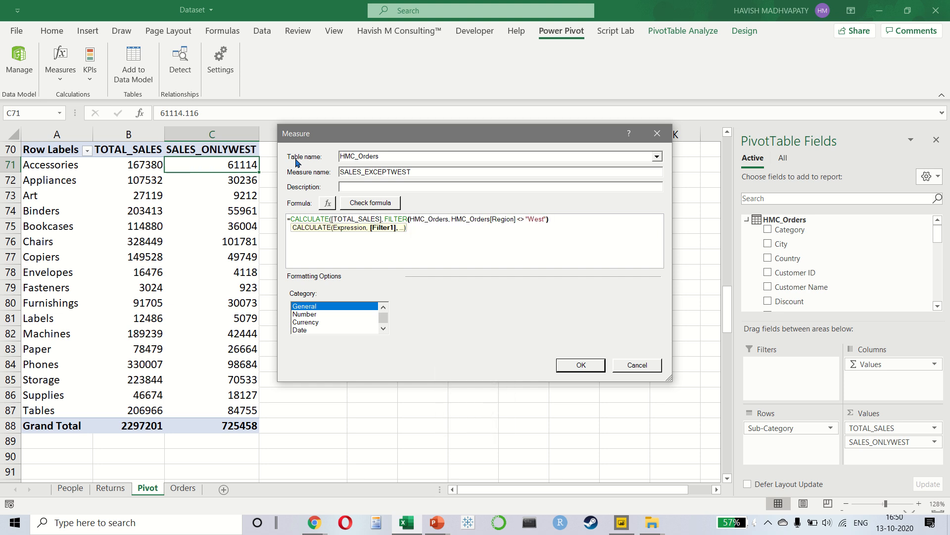
- Check the SALES_EXCEPTWEST formula, add the missing closing parenthesis for CALCULATE, and check it again
click(380, 204)
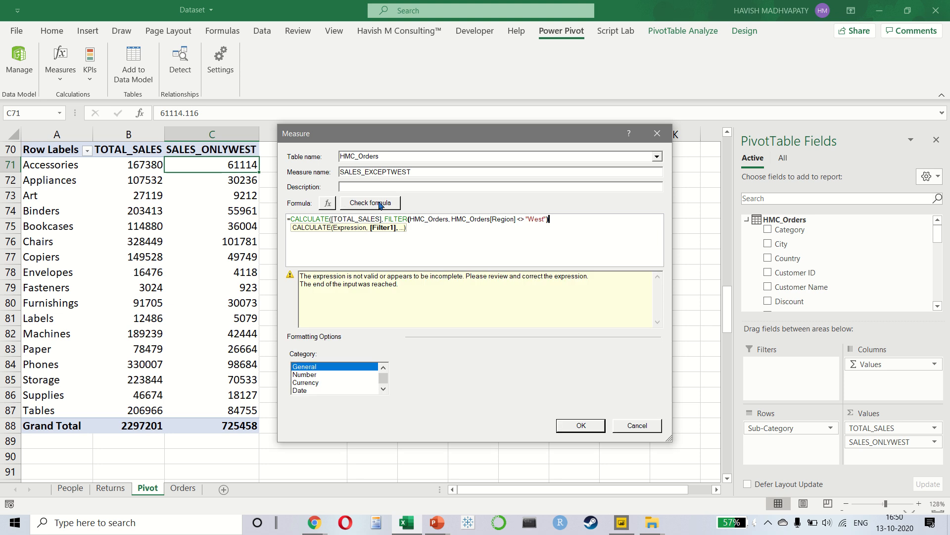
text())
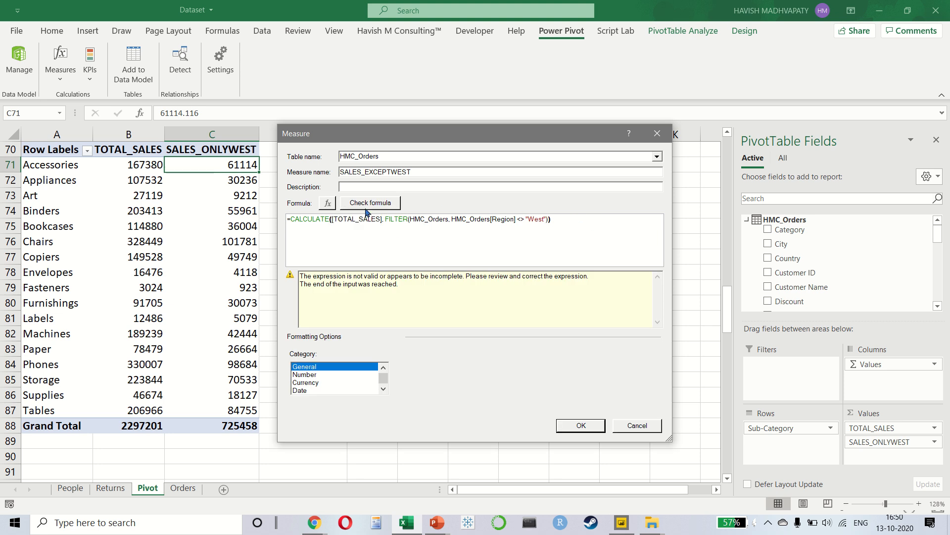
click(367, 208)
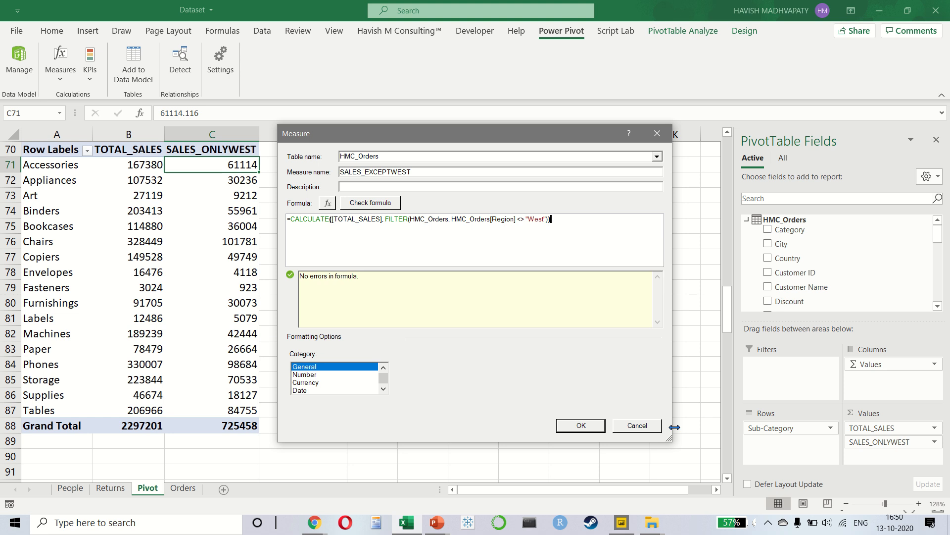
- Save the SALES_EXCEPTWEST measure into the pivot and compare its Accessories and Appliances values with SALES_ONLYWEST and TOTAL_SALES
click(582, 425)
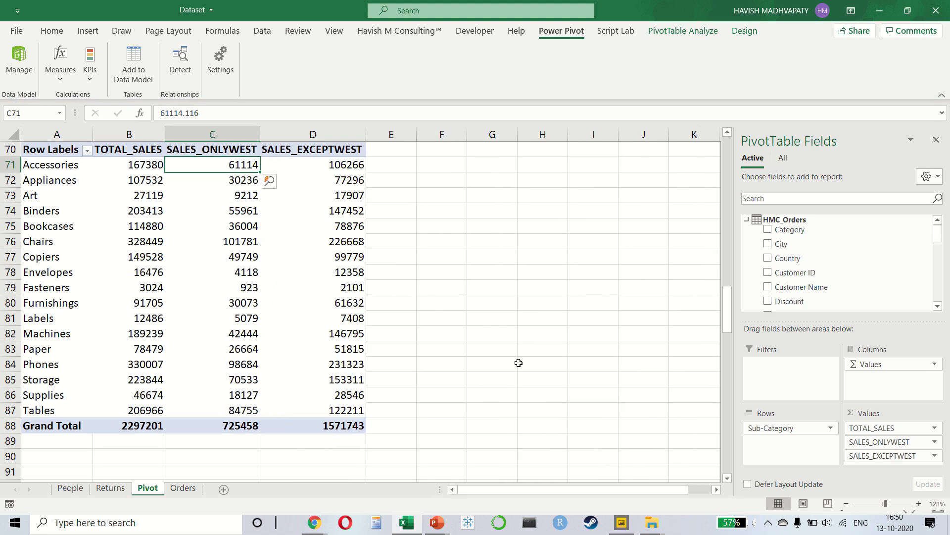
click(238, 136)
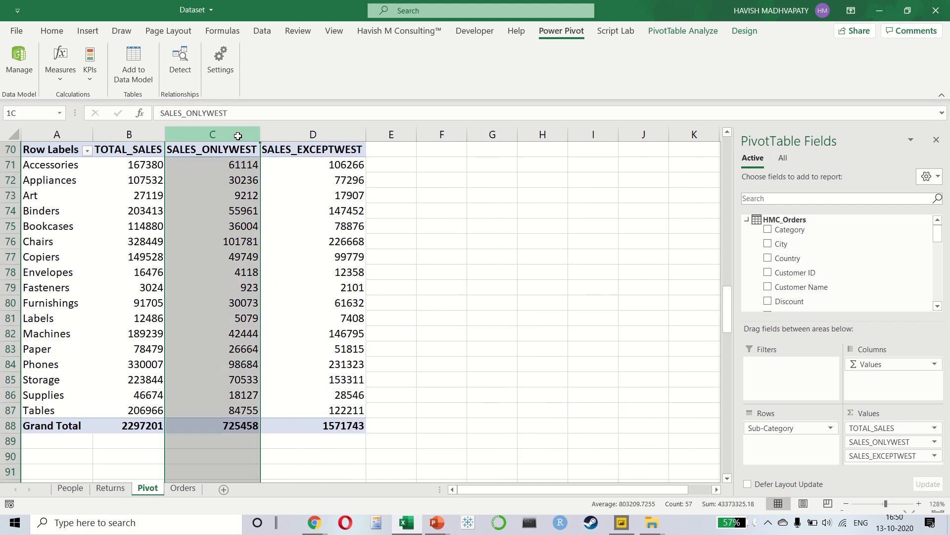
drag(238, 136, 307, 135)
click(220, 166)
drag(221, 166, 303, 172)
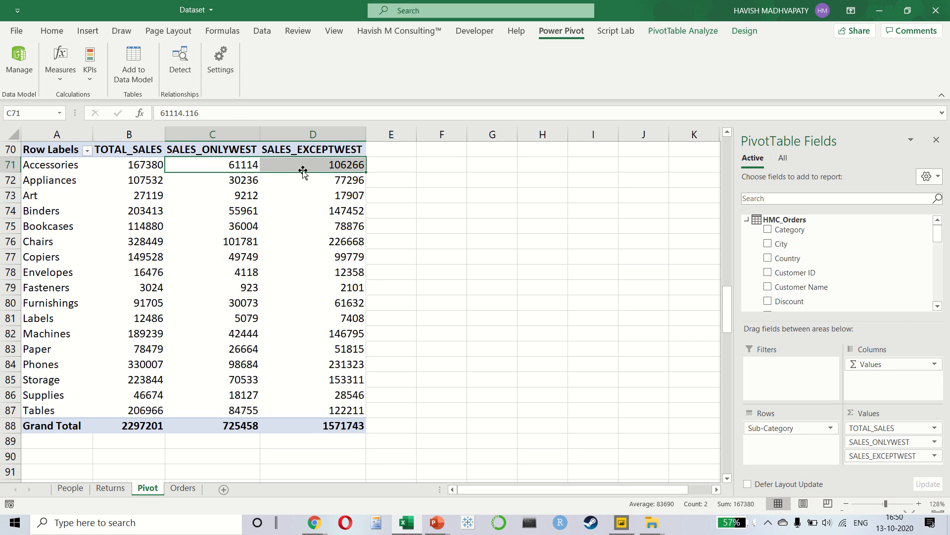
drag(229, 179, 286, 180)
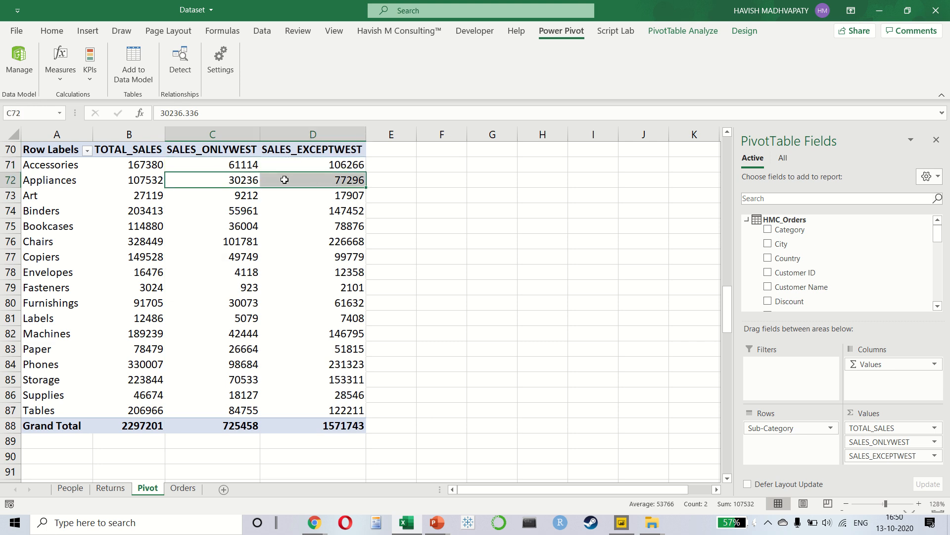
click(156, 134)
click(247, 168)
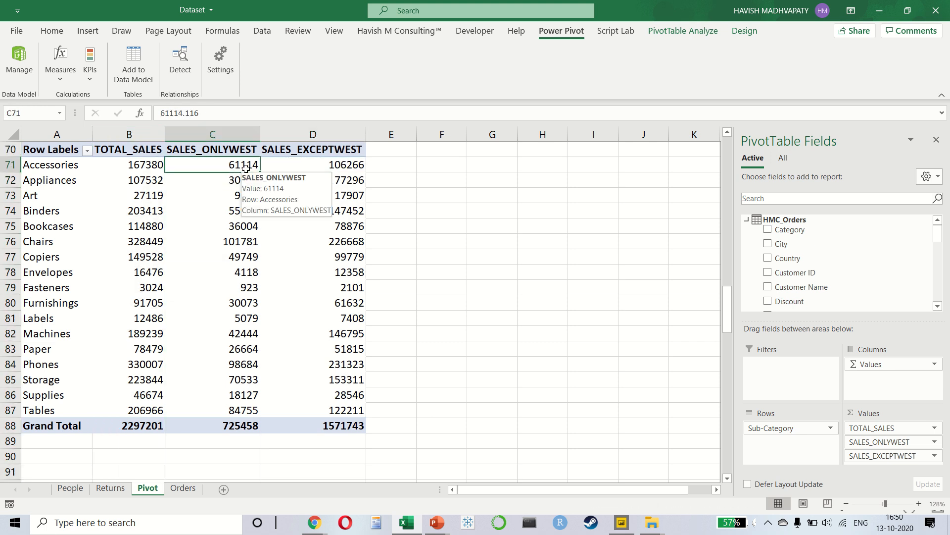
click(157, 164)
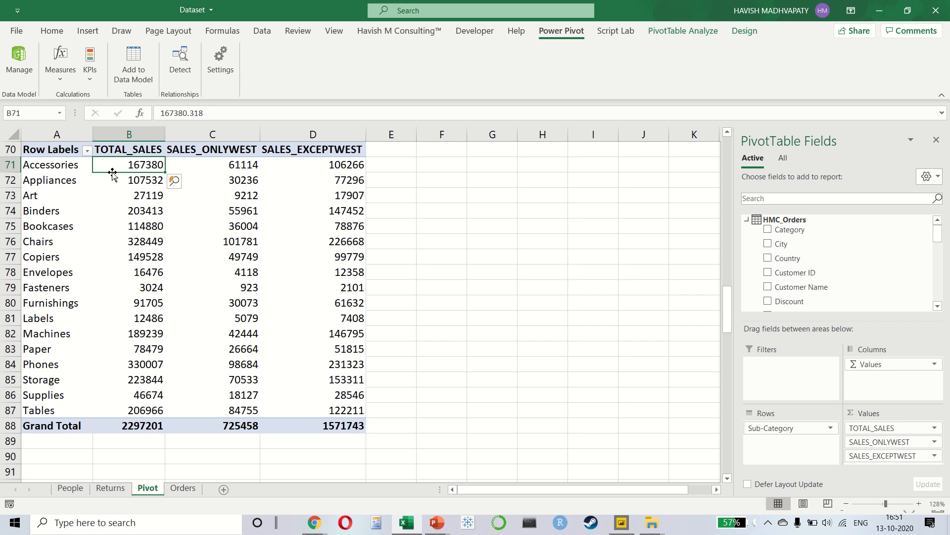
click(272, 215)
scroll(273, 215, up, 1)
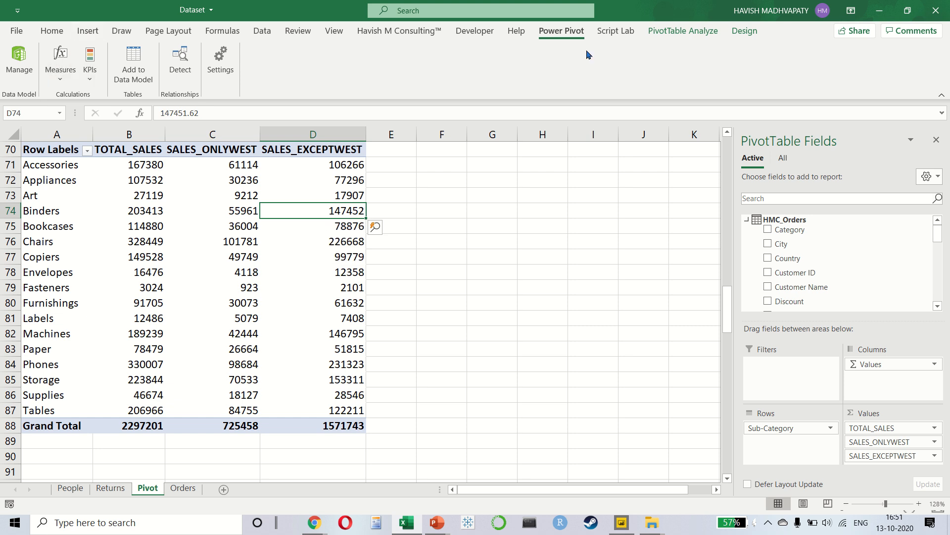
- Start a Combo PivotChart from this pivot and put the SALES_ONLYWEST and SALES_EXCEPTWEST series on the secondary axis
click(674, 33)
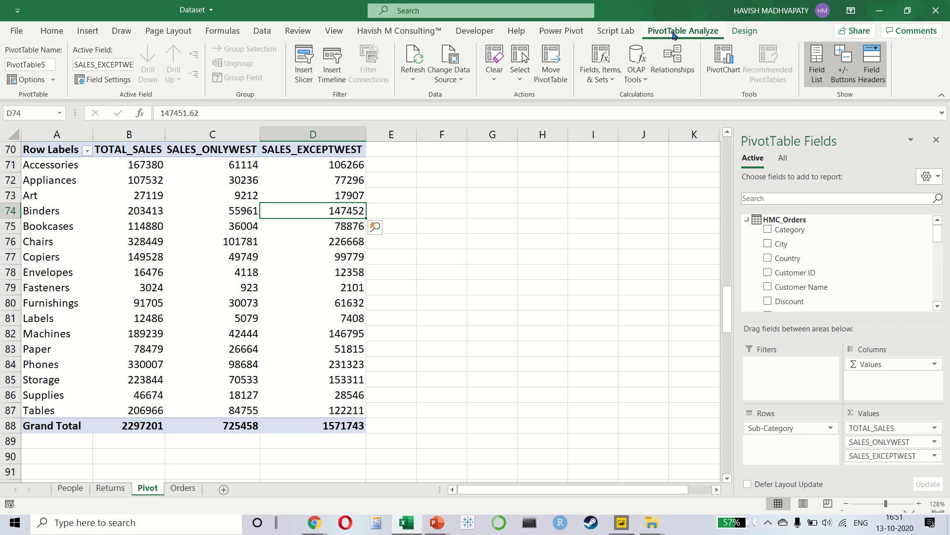
click(738, 78)
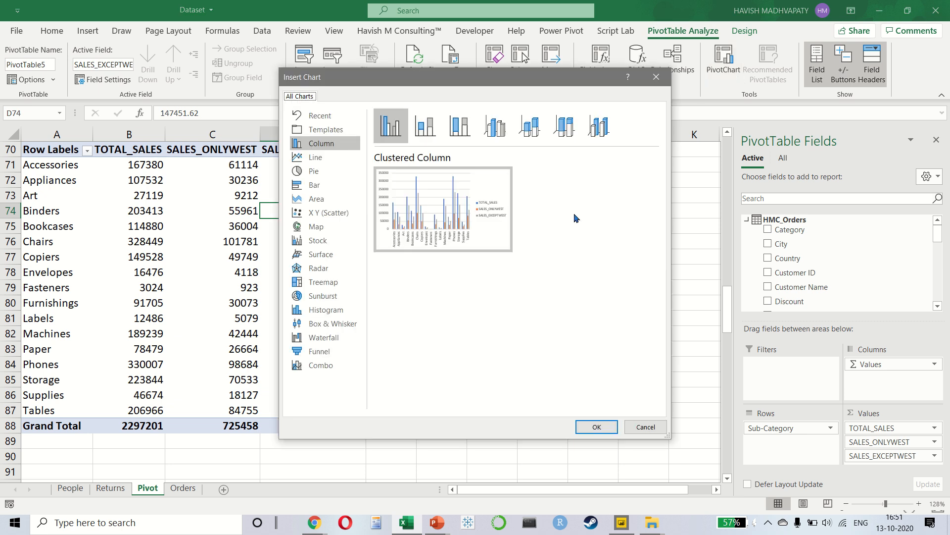
click(325, 369)
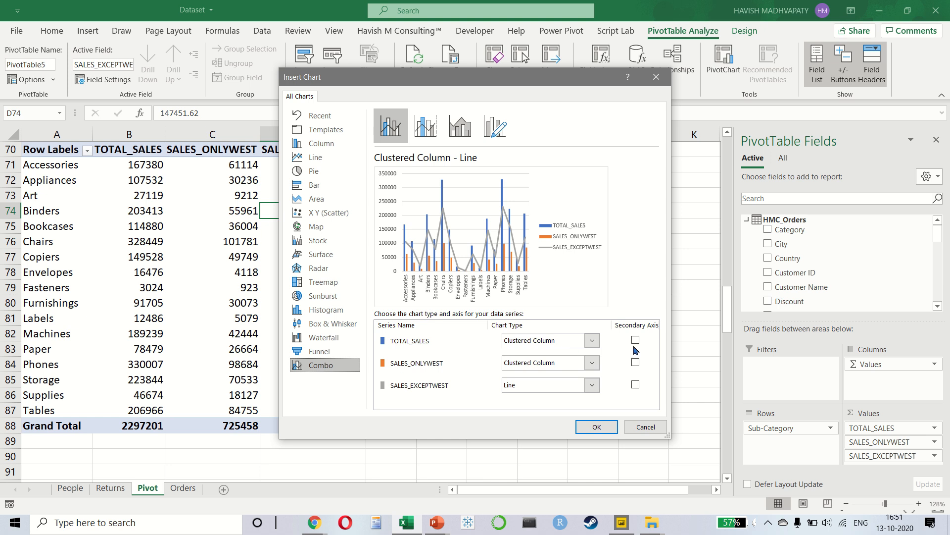
click(636, 362)
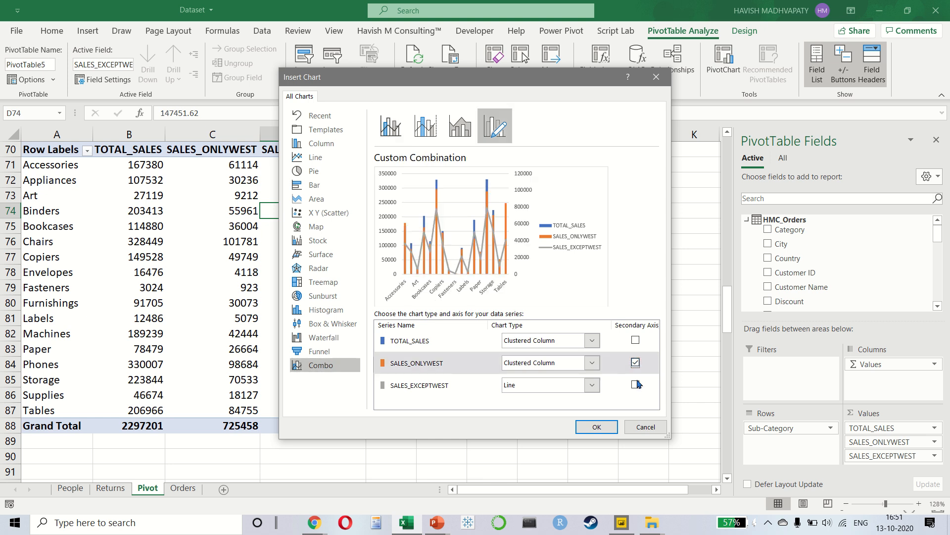
click(635, 385)
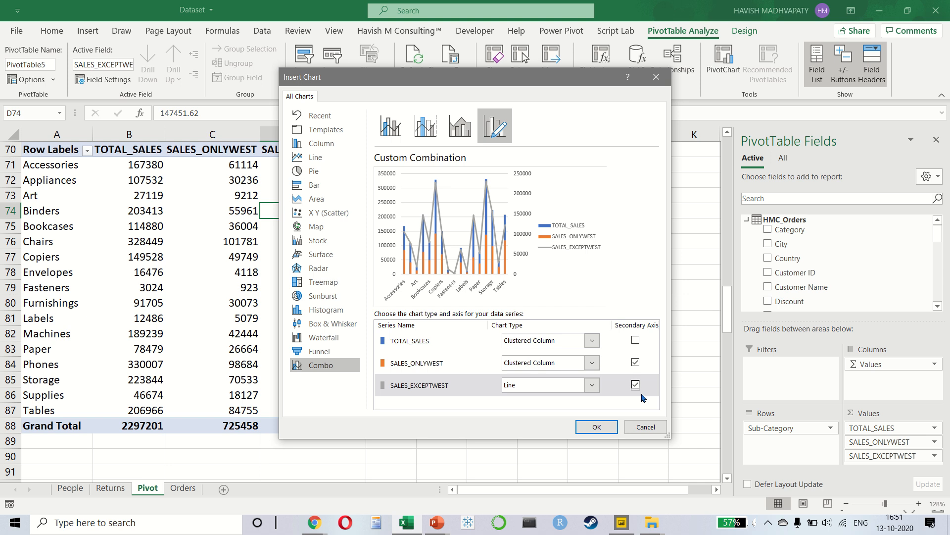
- Set SALES_ONLYWEST and SALES_EXCEPTWEST to Stacked Column and insert the combo chart
click(577, 364)
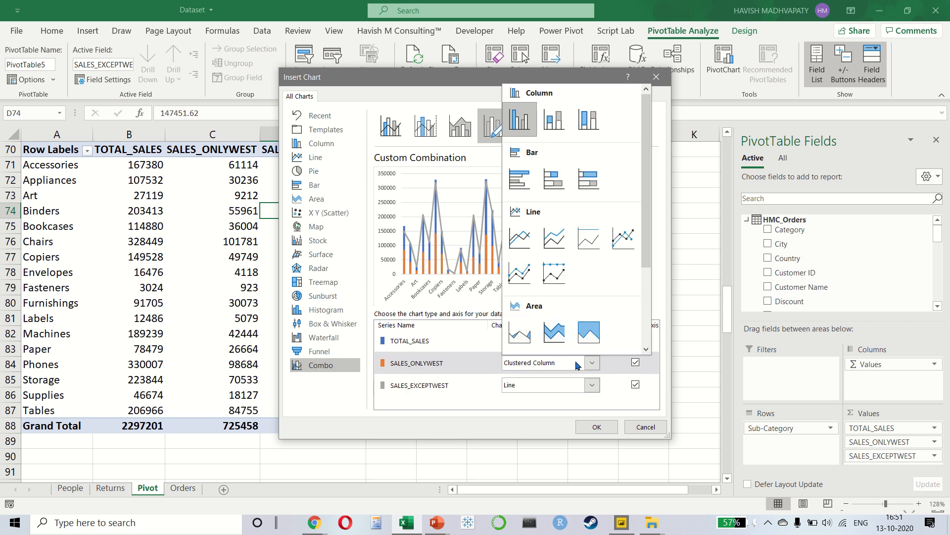
click(554, 130)
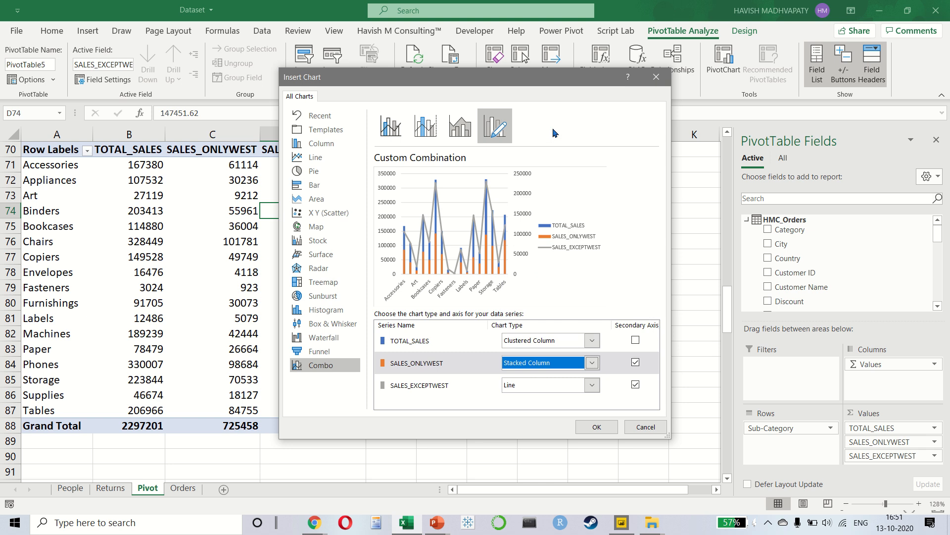
click(575, 390)
click(562, 154)
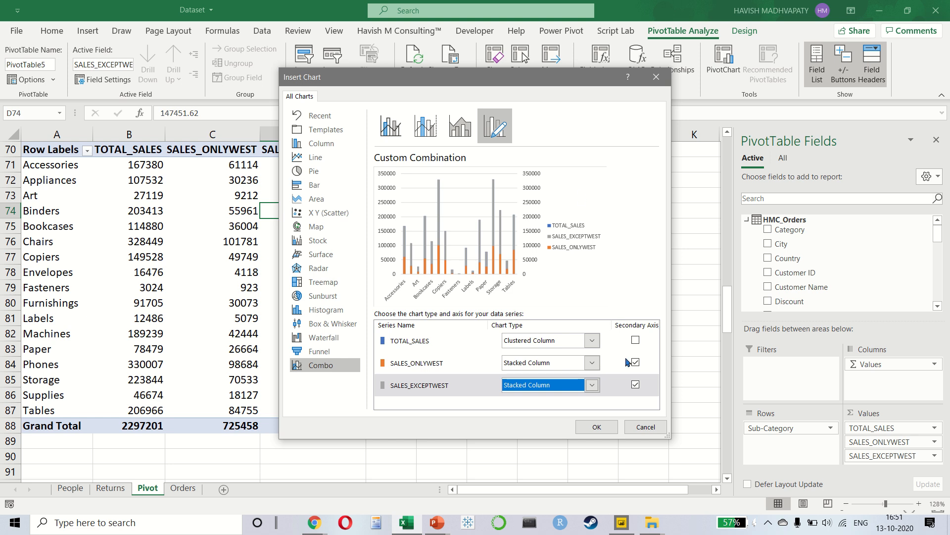
click(596, 427)
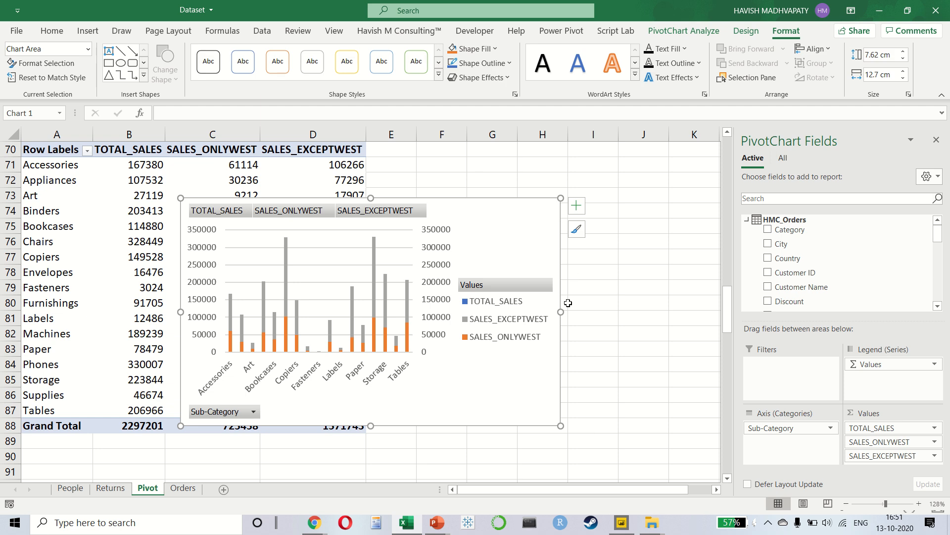
- Widen the chart to about 15.67 cm and change all three series to clustered columns on the primary axis
drag(560, 312, 650, 312)
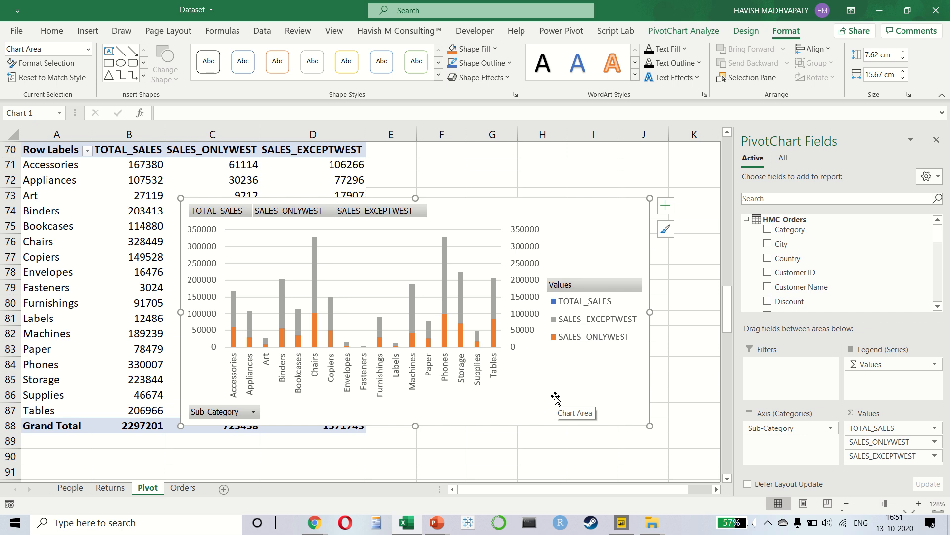
click(685, 30)
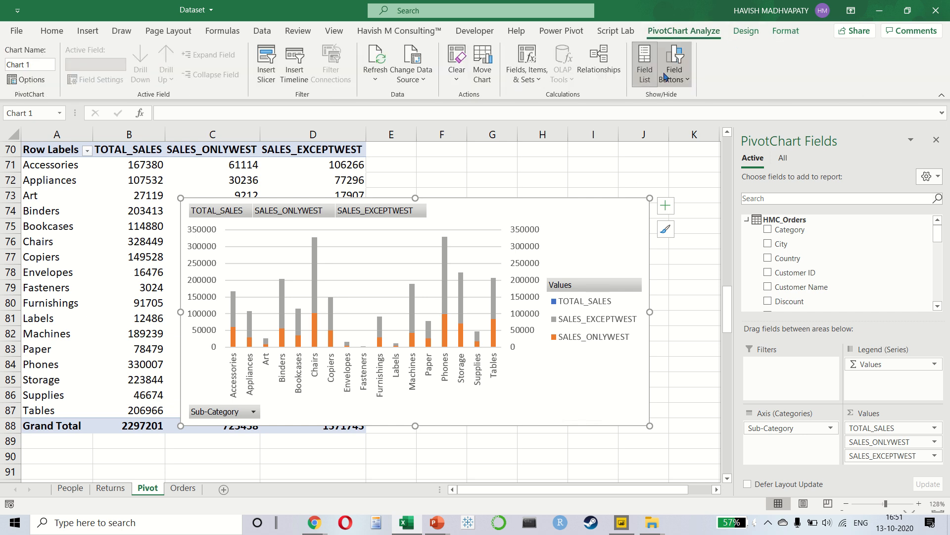
click(741, 32)
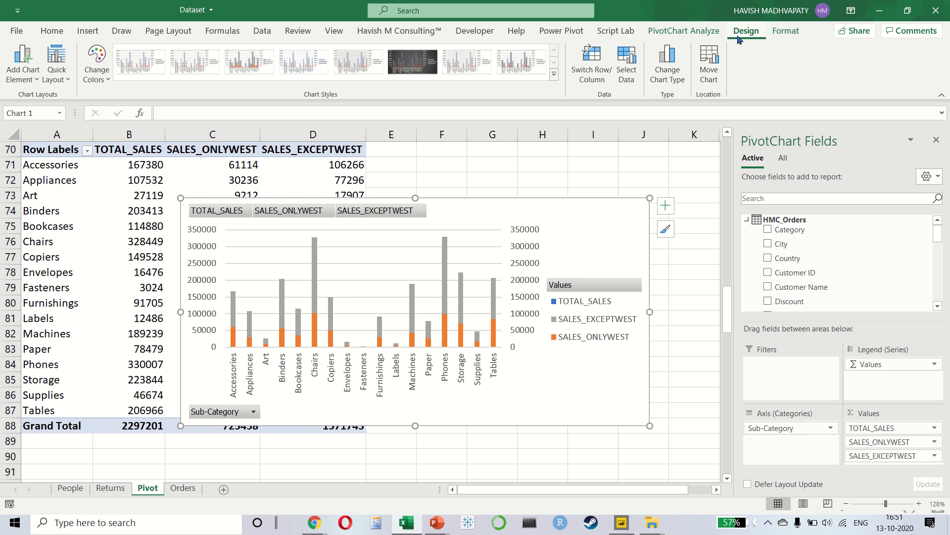
click(679, 59)
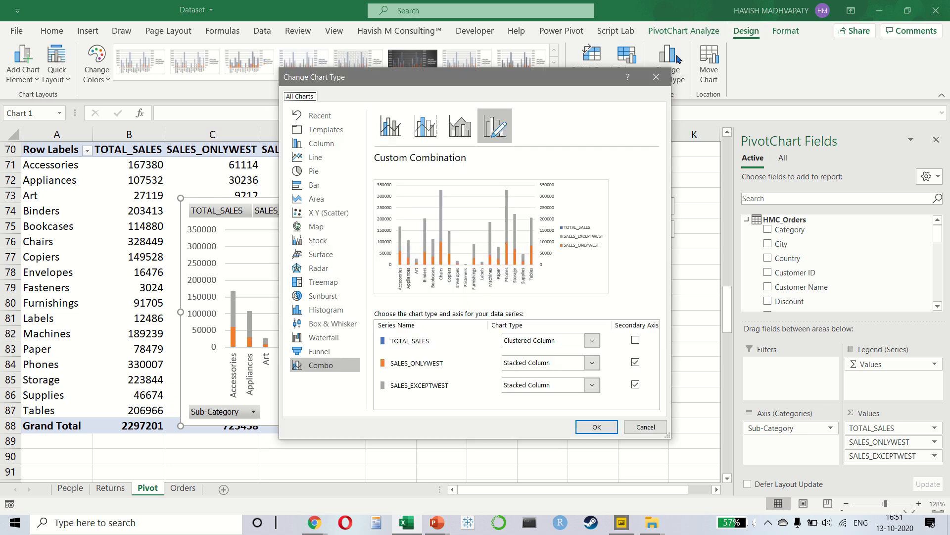
click(635, 340)
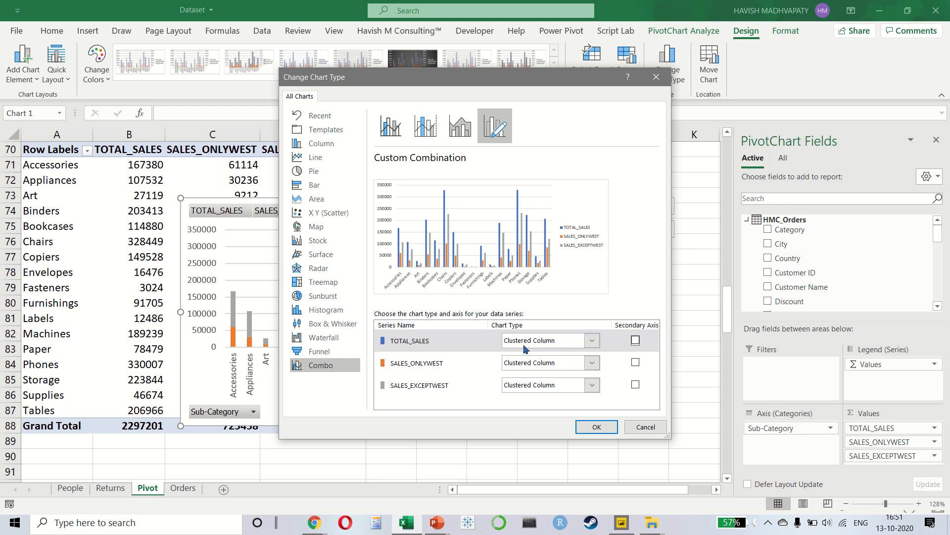
click(595, 429)
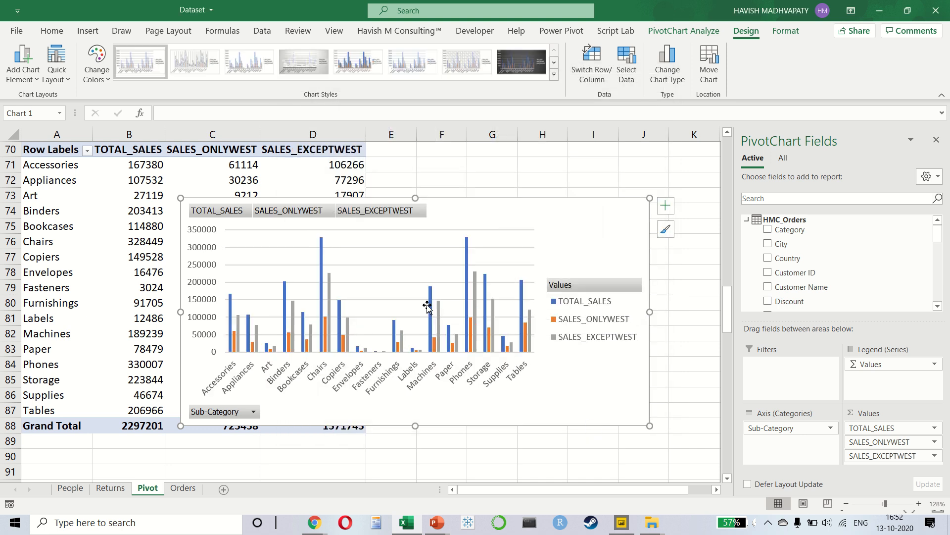
- Format the TOTAL_SALES data series in the chart with a gap width of 44%
double_click(467, 244)
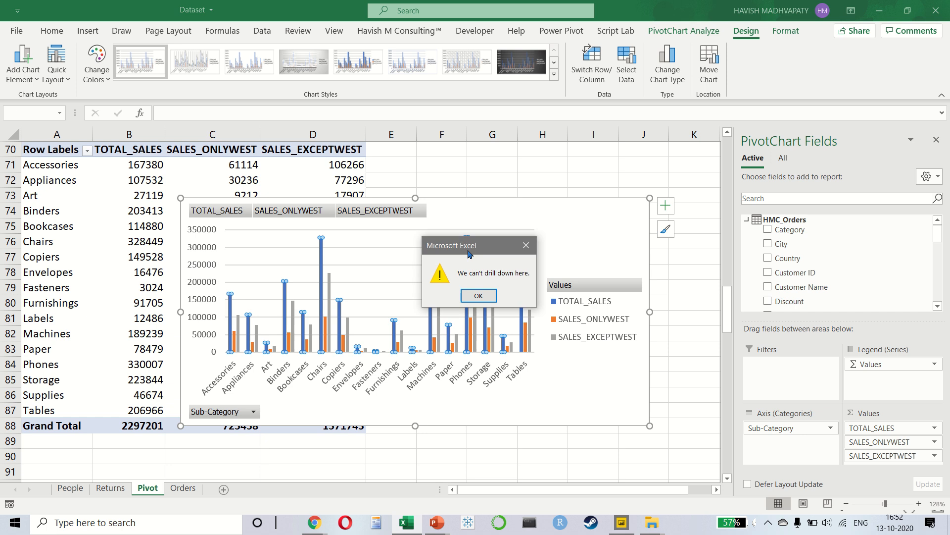
click(478, 297)
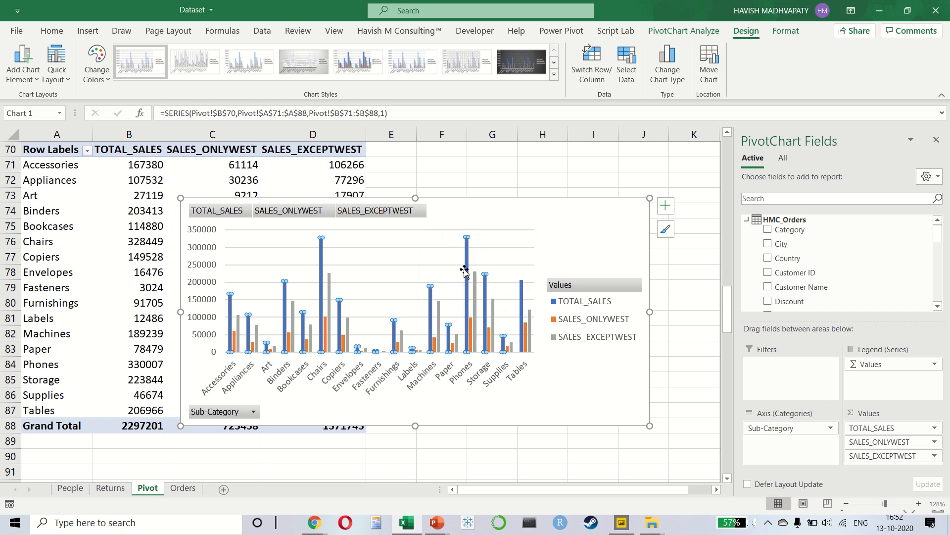
right_click(466, 275)
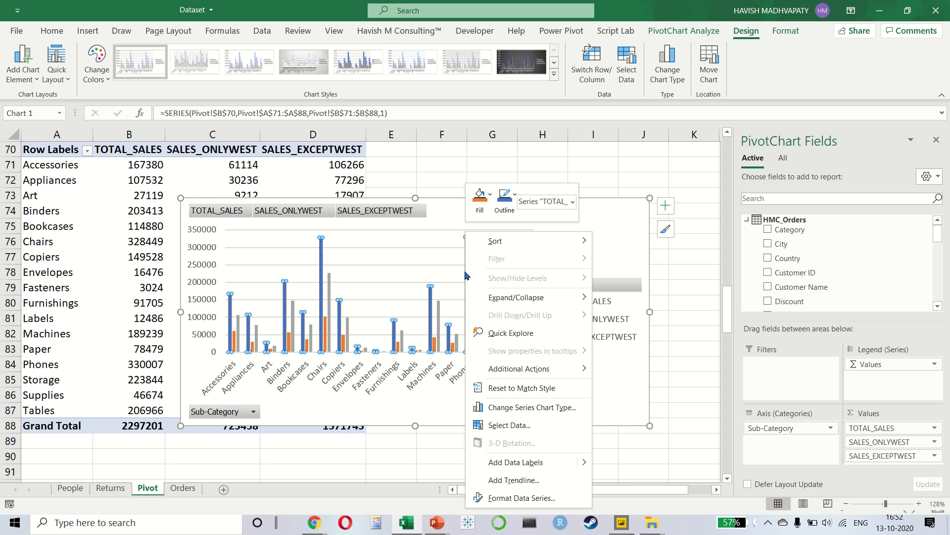
click(519, 498)
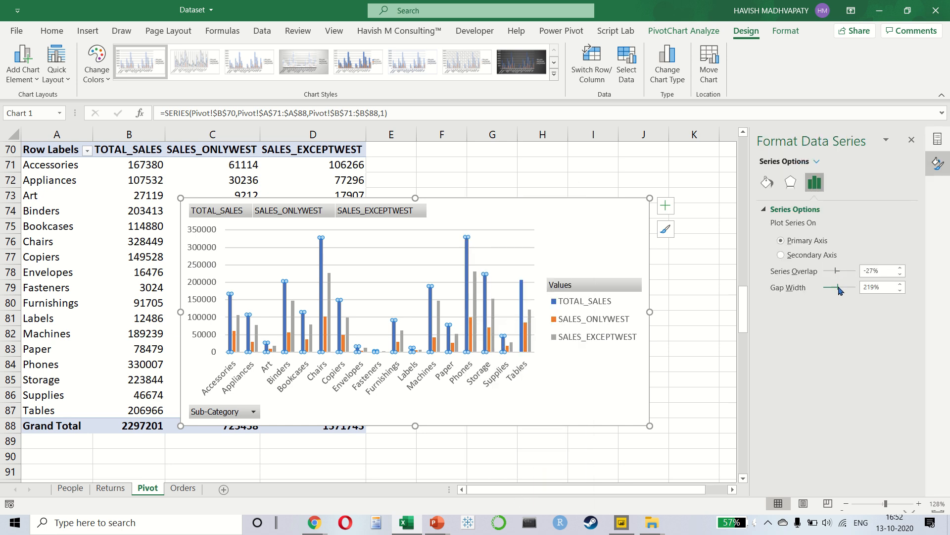
drag(840, 291, 830, 290)
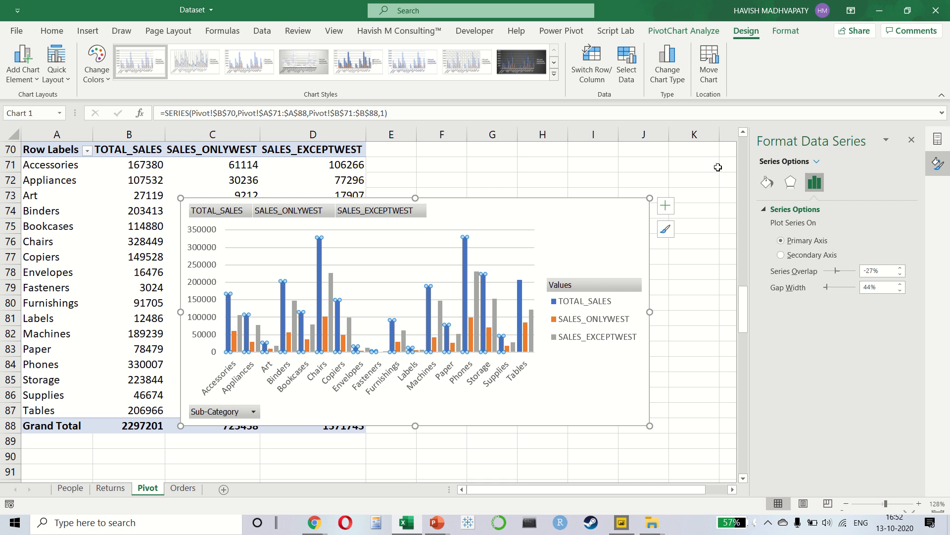
- Change the chart type so SALES_ONLYWEST and SALES_EXCEPTWEST are stacked columns on the secondary axis
click(674, 58)
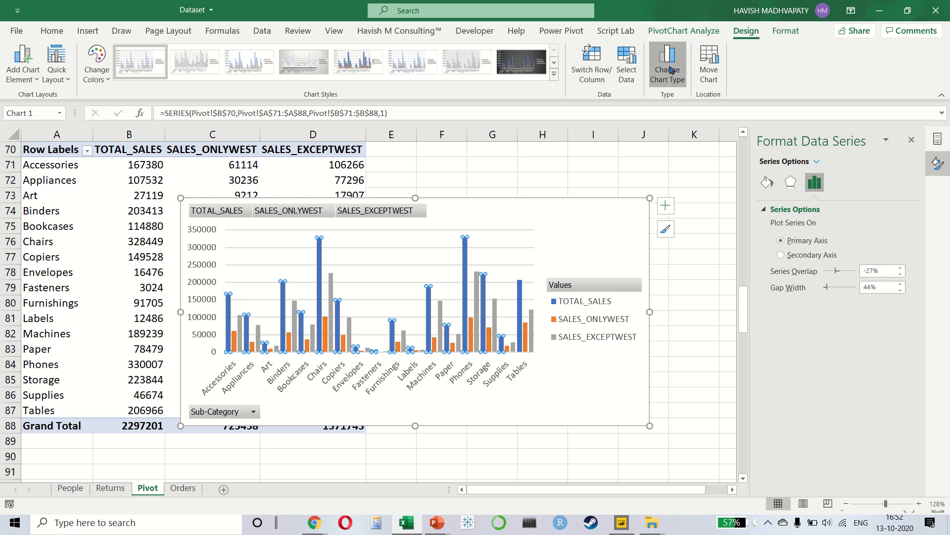
click(636, 363)
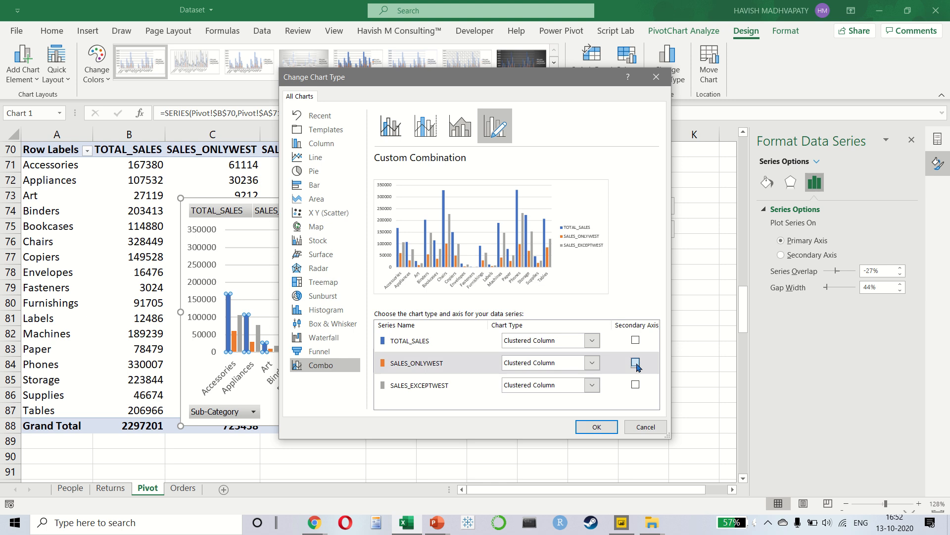
click(636, 385)
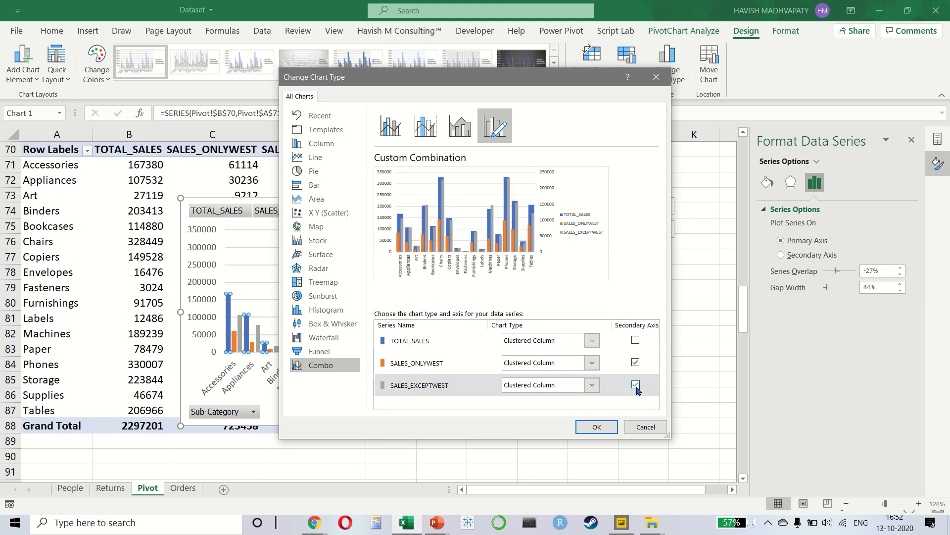
click(552, 365)
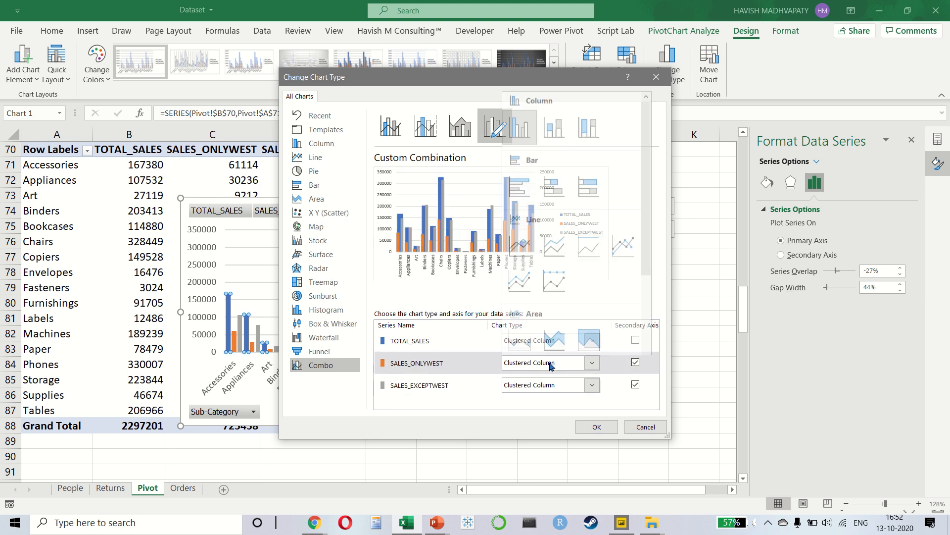
click(557, 127)
click(590, 387)
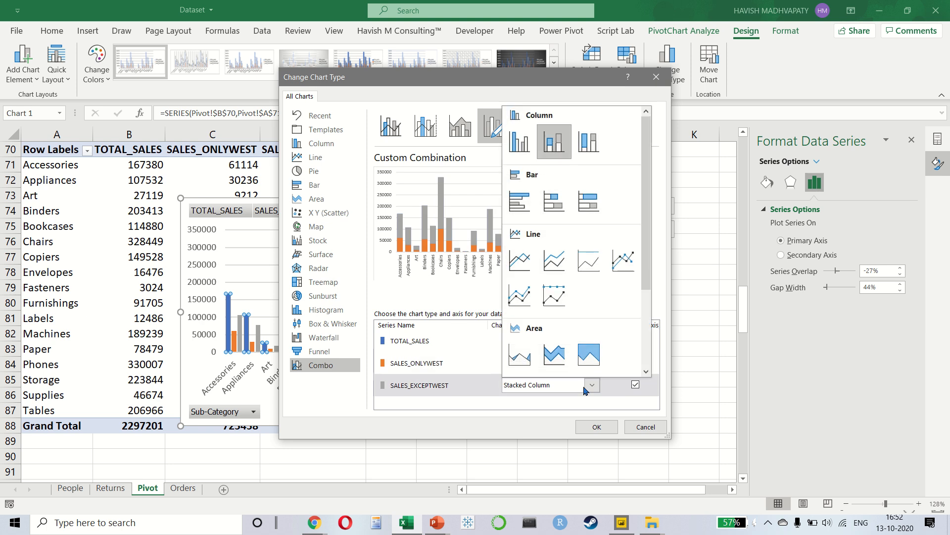
click(555, 145)
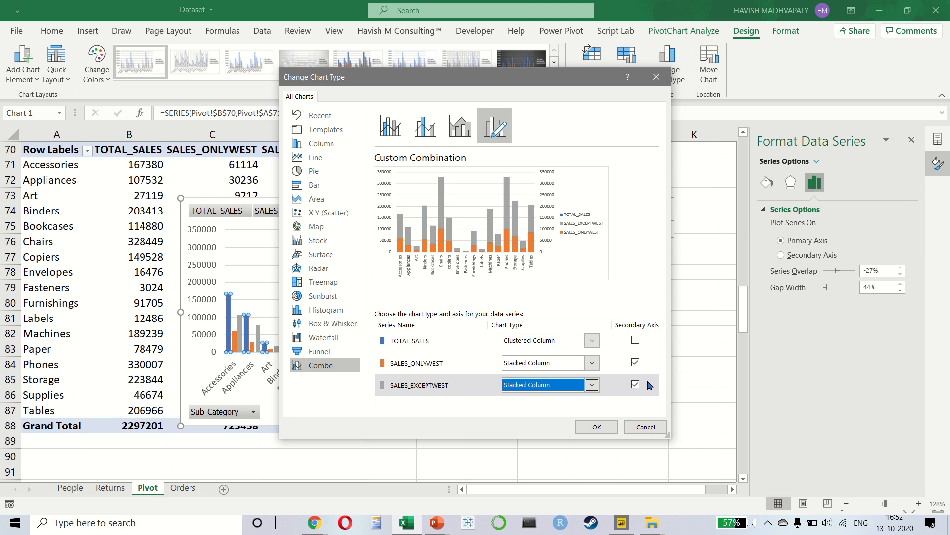
- Apply clustered columns to all three chart series, with SALES_ONLYWEST and SALES_EXCEPTWEST on the secondary axis and TOTAL_SALES on the primary
click(635, 361)
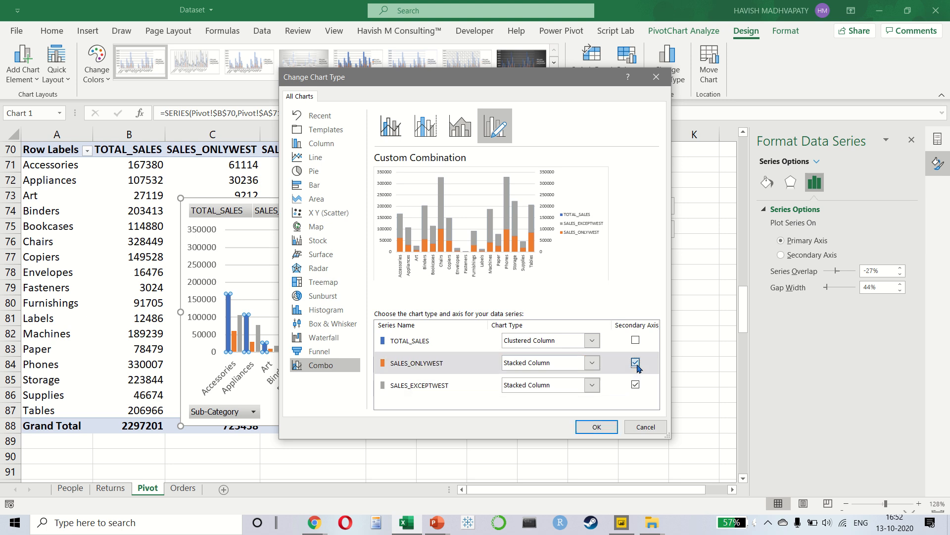
click(636, 385)
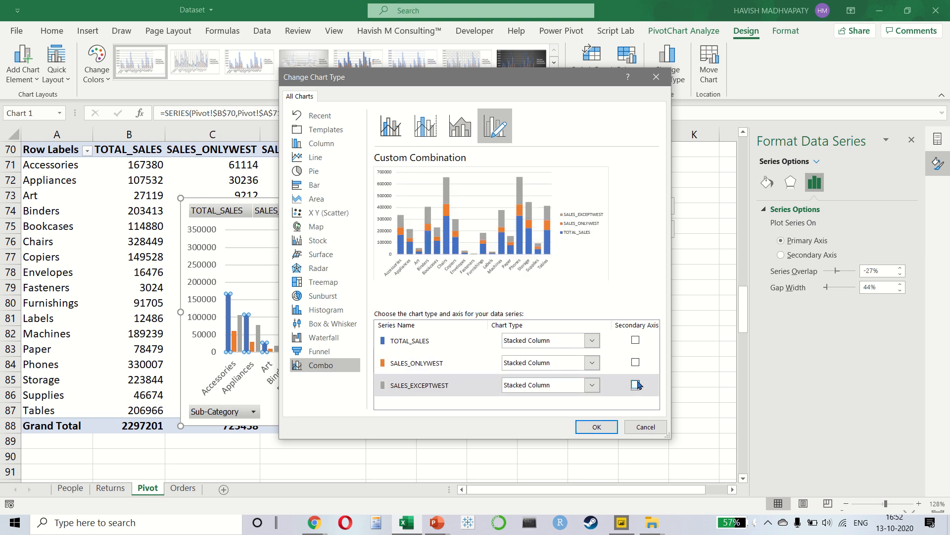
click(636, 384)
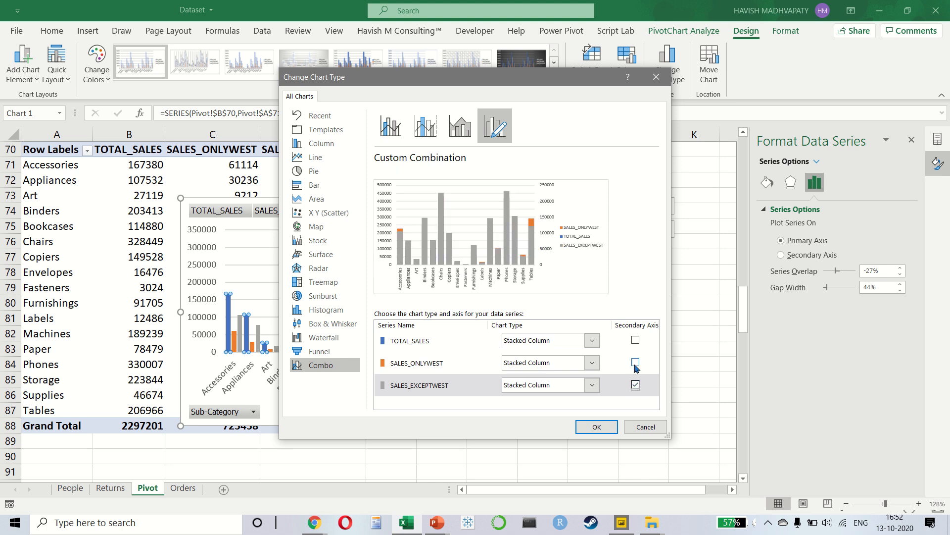
click(635, 364)
click(592, 362)
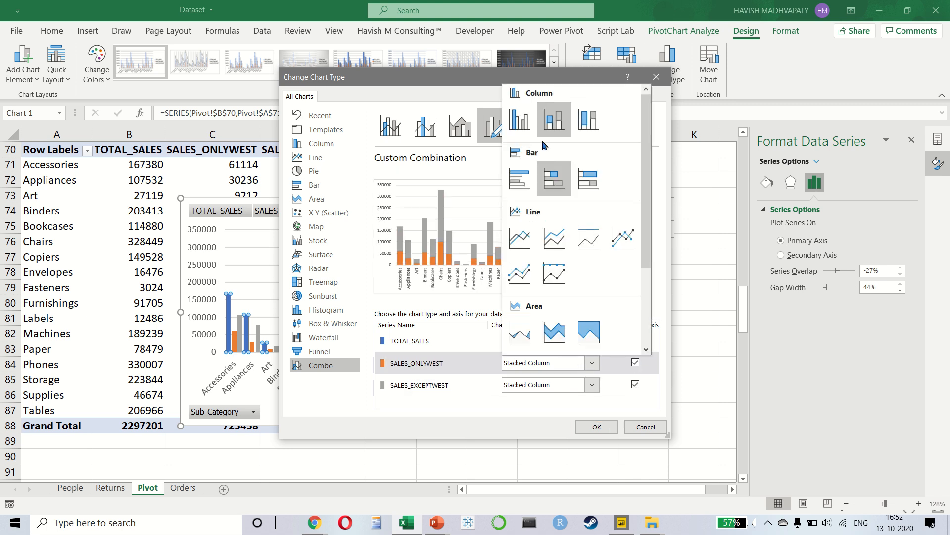
click(519, 119)
click(592, 340)
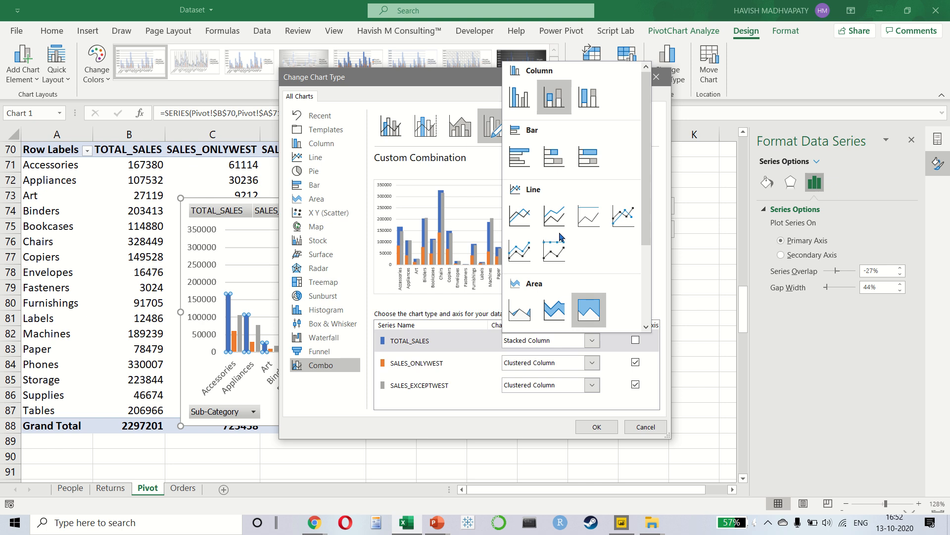
click(519, 100)
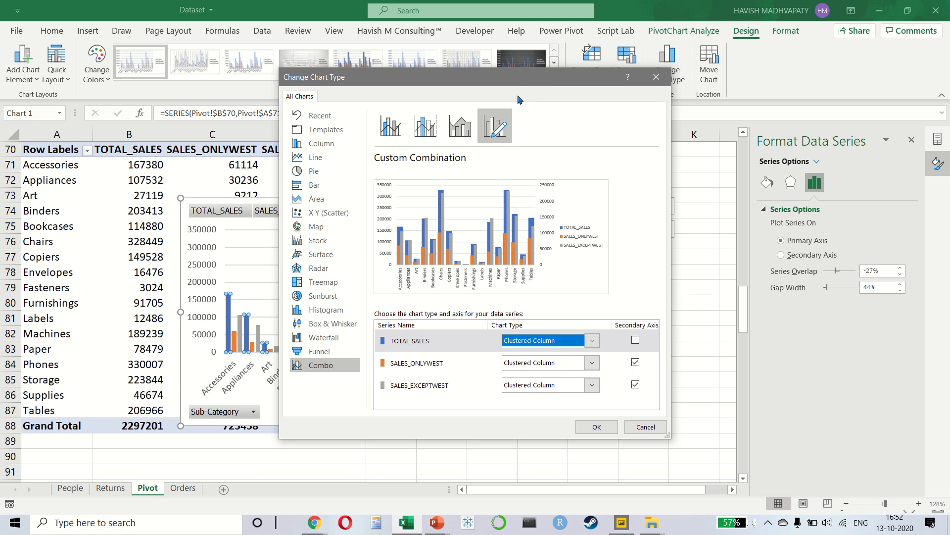
click(586, 428)
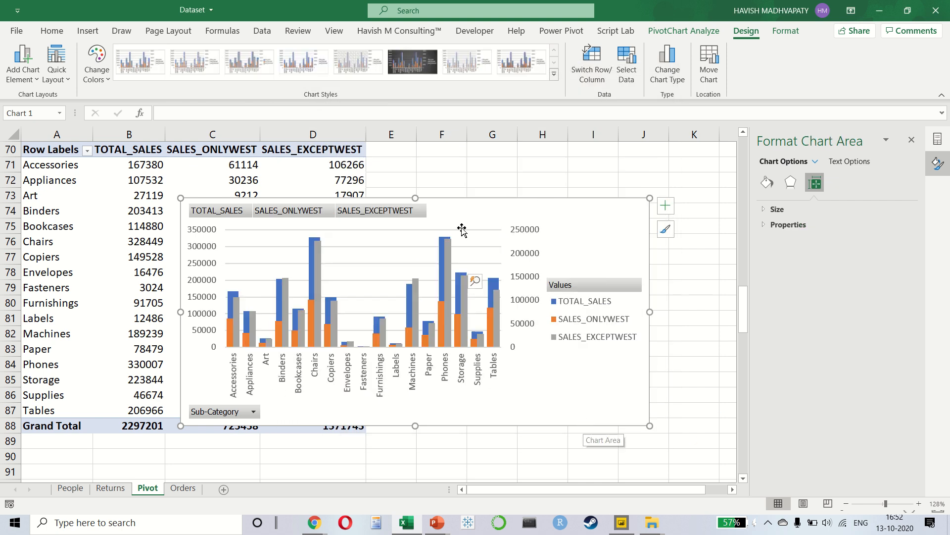
- Set the TOTAL_SALES gap width to 0% and change SALES_ONLYWEST and SALES_EXCEPTWEST to stacked columns
click(441, 261)
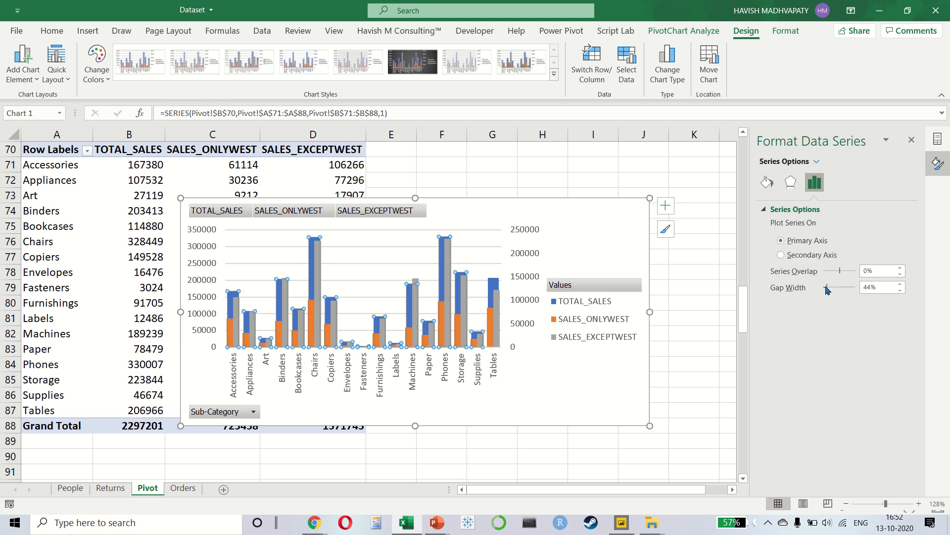
drag(827, 289, 817, 288)
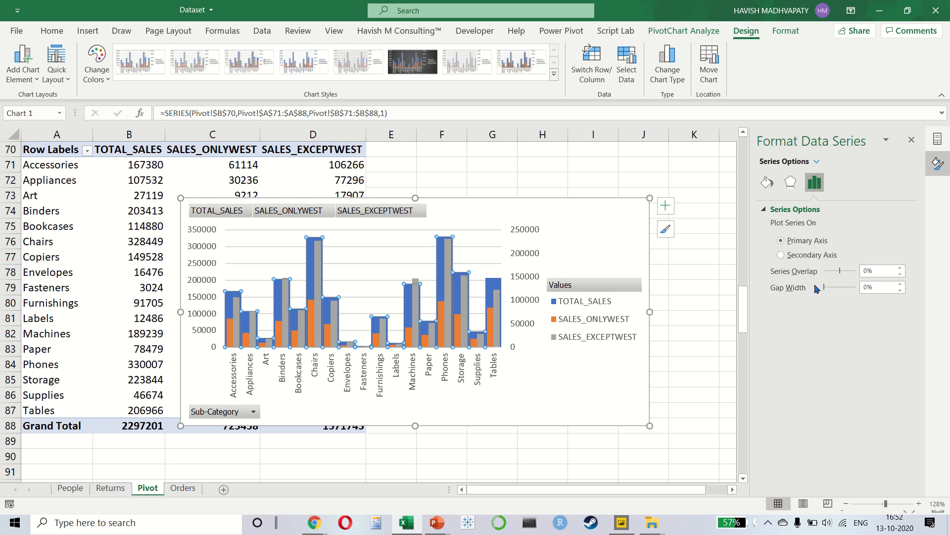
click(678, 73)
click(552, 366)
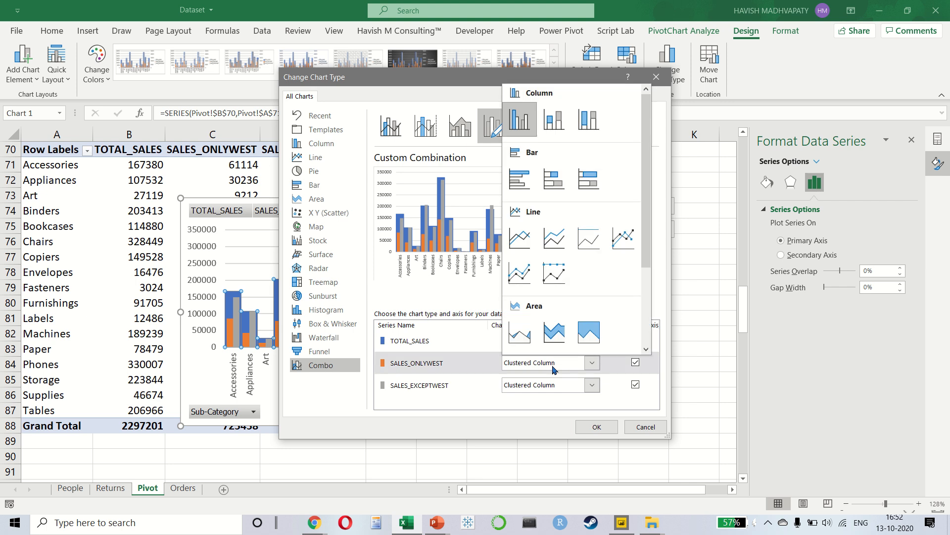
click(559, 130)
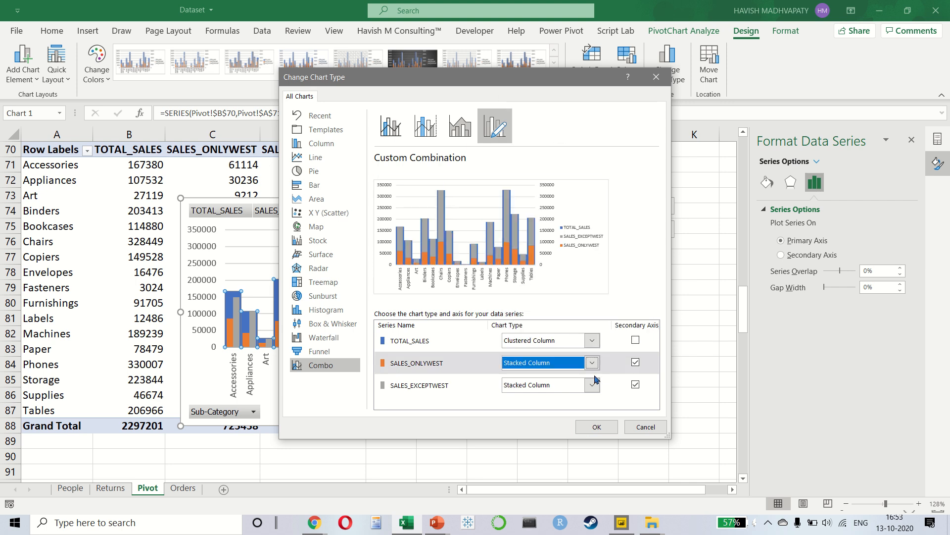
click(598, 427)
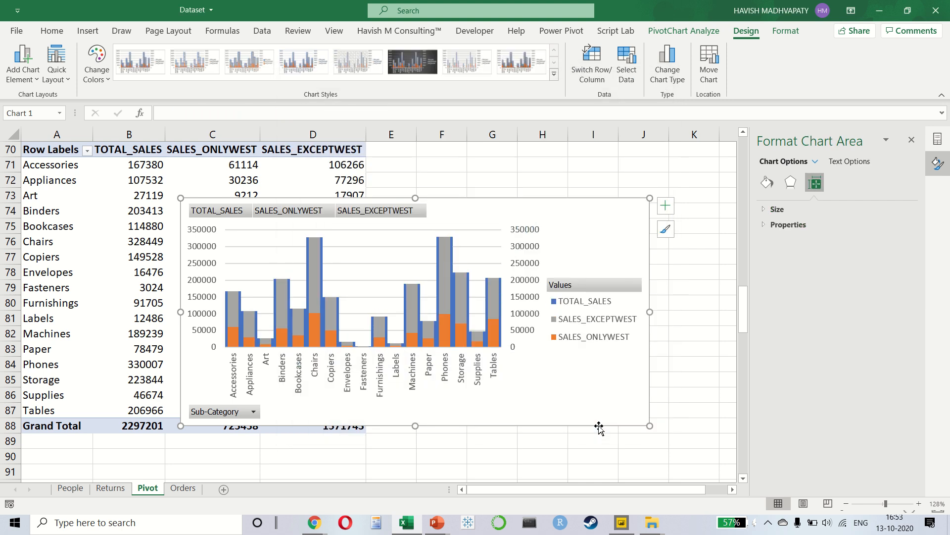
- Set the gap width to 155% for the SALES_EXCEPTWEST series and 21% for the TOTAL_SALES series
click(449, 303)
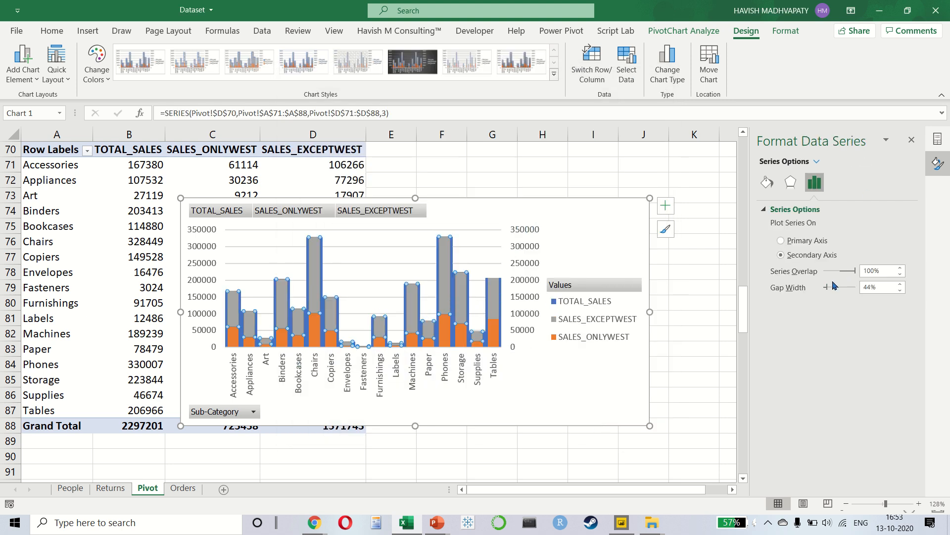
drag(826, 287, 835, 290)
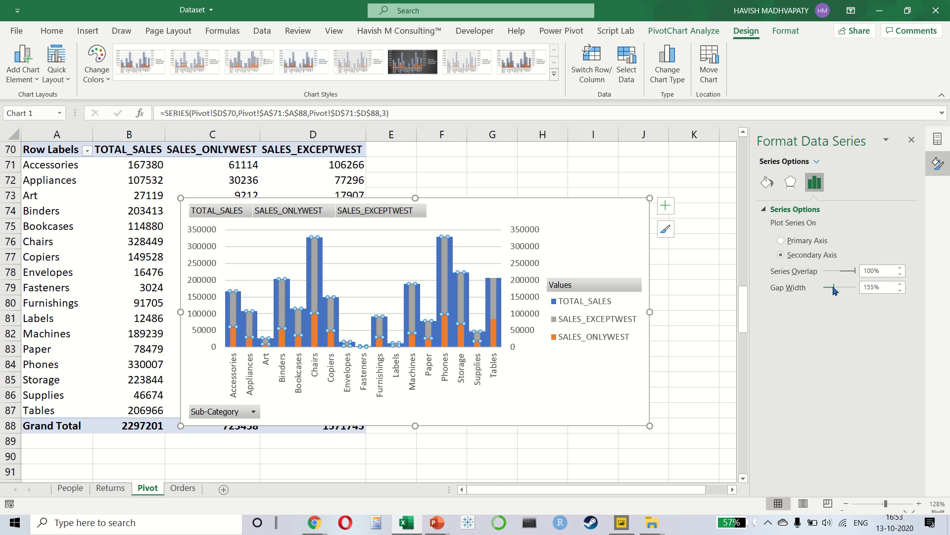
click(452, 250)
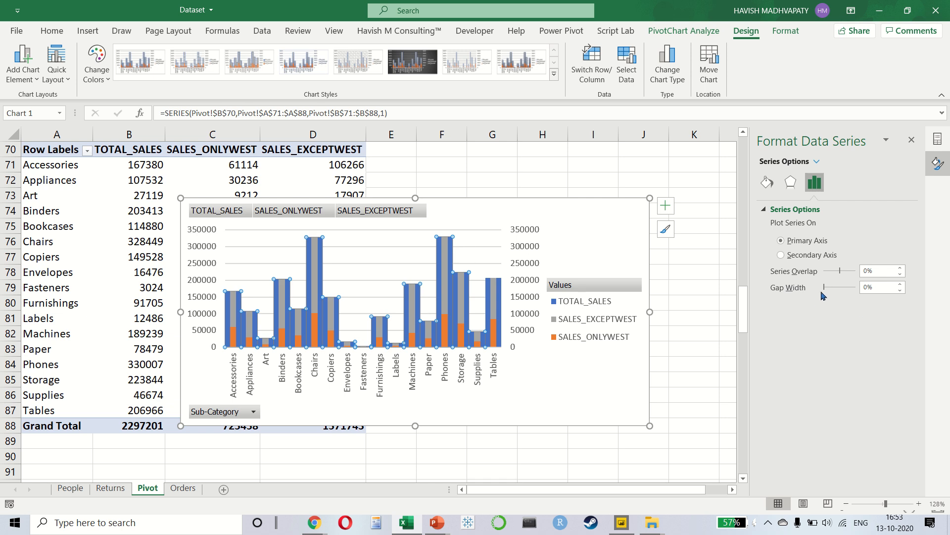
drag(824, 291, 825, 291)
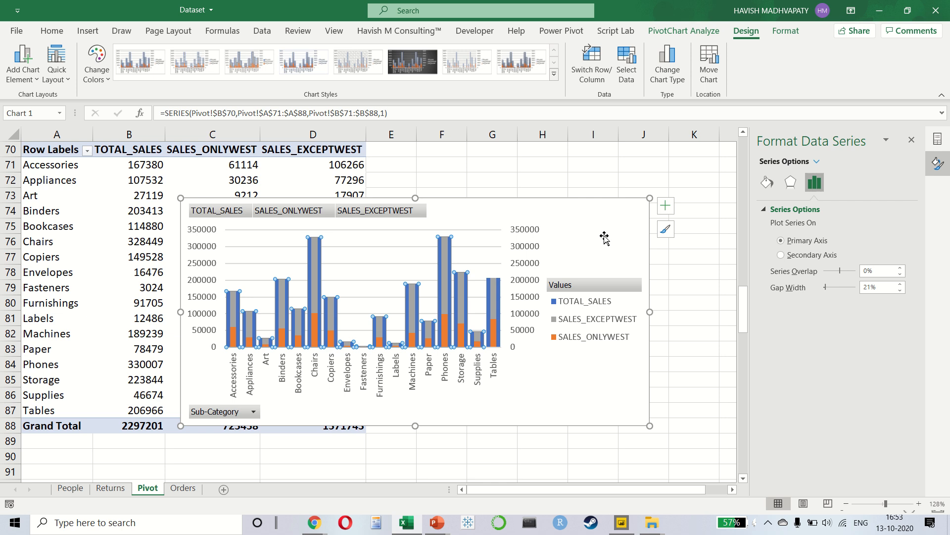
- Delete the chart legend and make the chart taller by extending its upper edge to about row 70
right_click(604, 305)
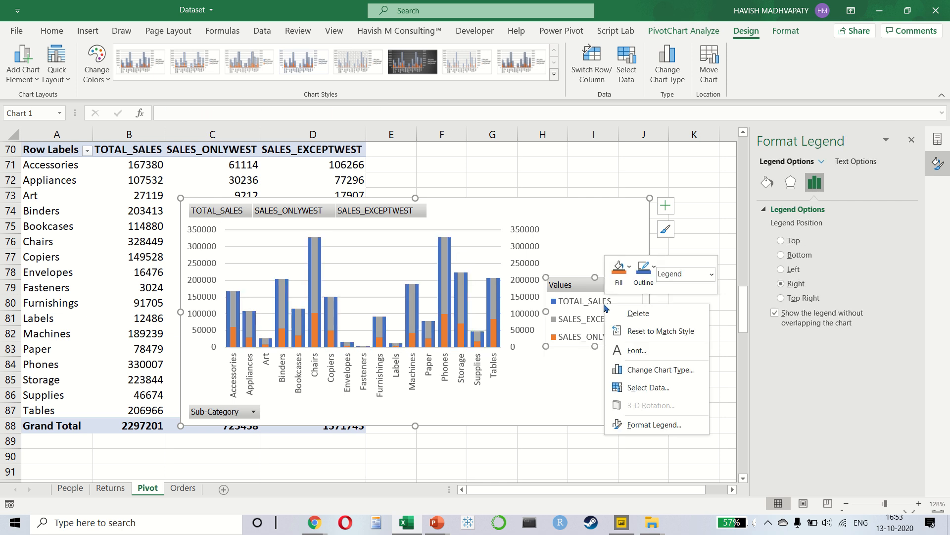
click(575, 314)
key(Delete)
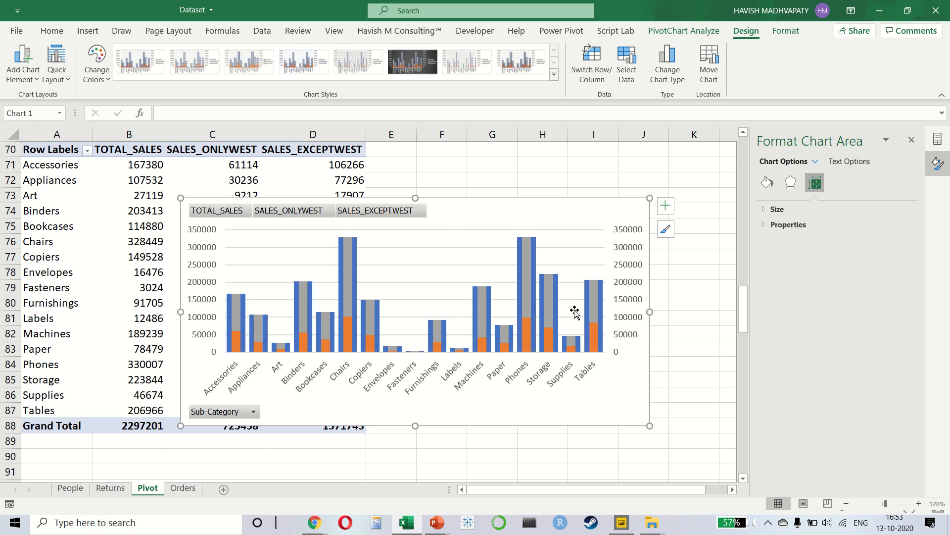
drag(416, 197, 406, 157)
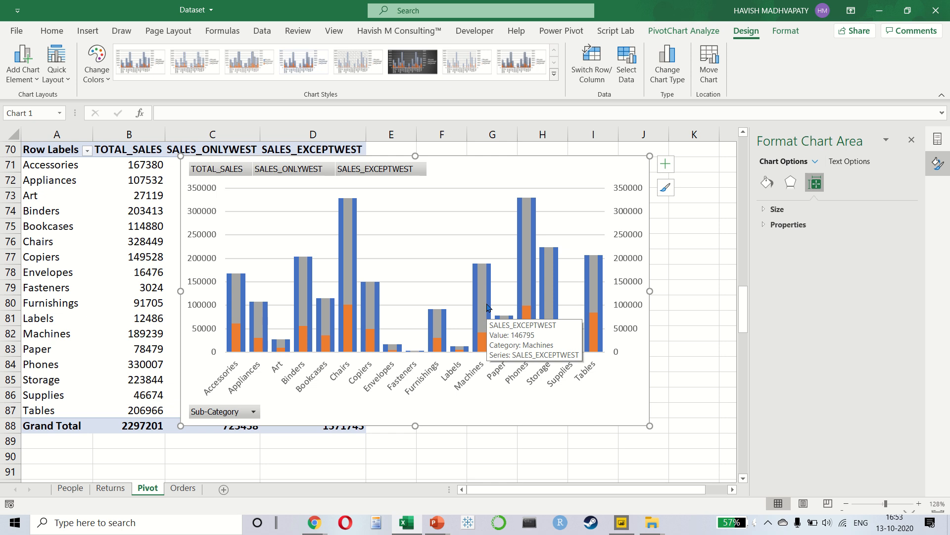
- Switch to the PowerPoint slide FILTER AND ALL, highlight the item "Filter 3 different ways", and return to the Excel workbook
key(alt+Tab)
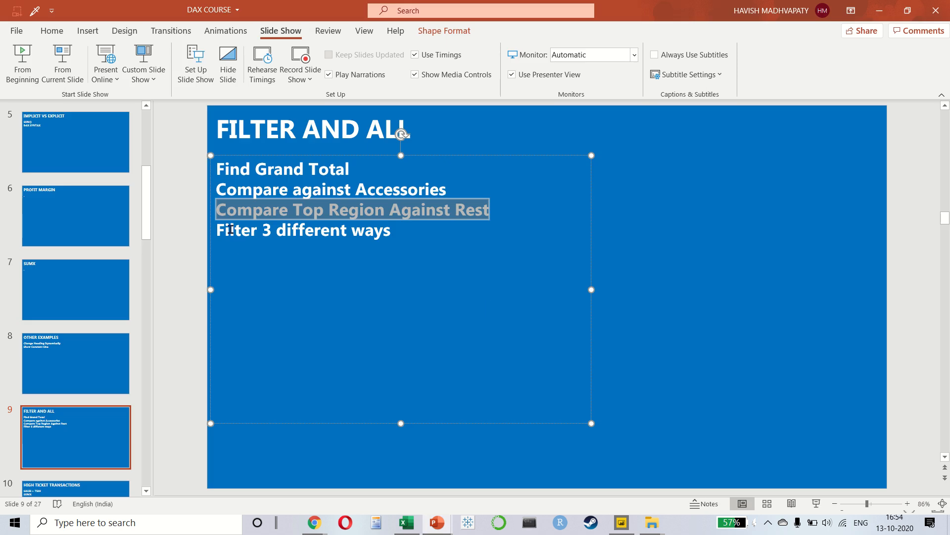
drag(219, 230, 406, 229)
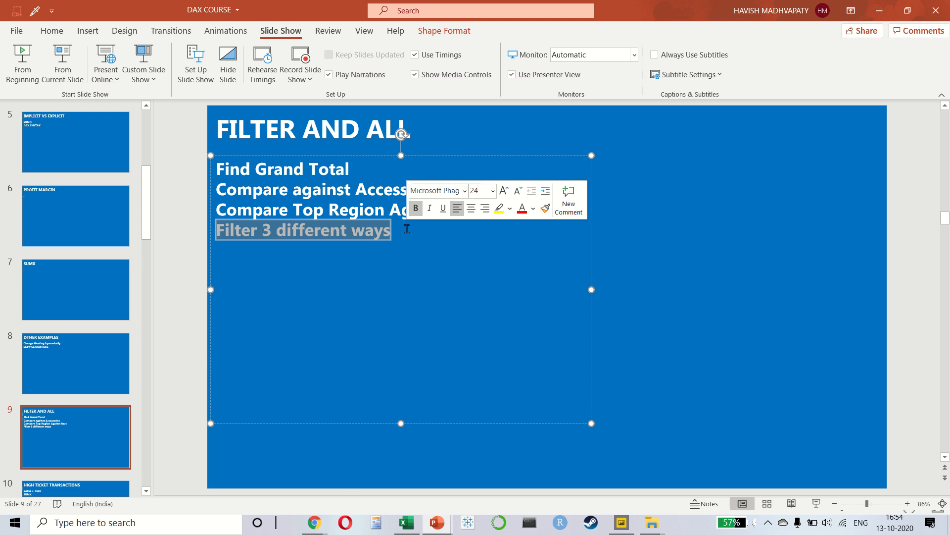
key(alt+Tab)
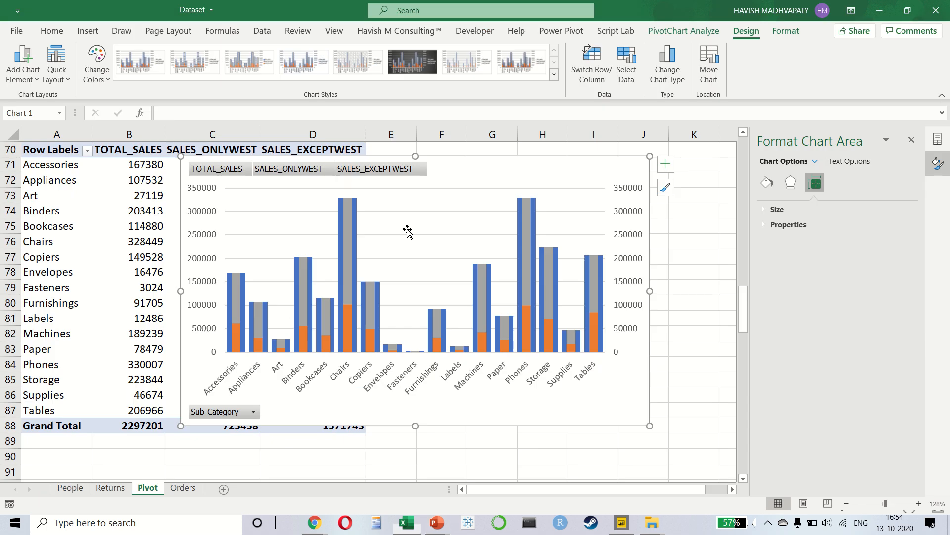